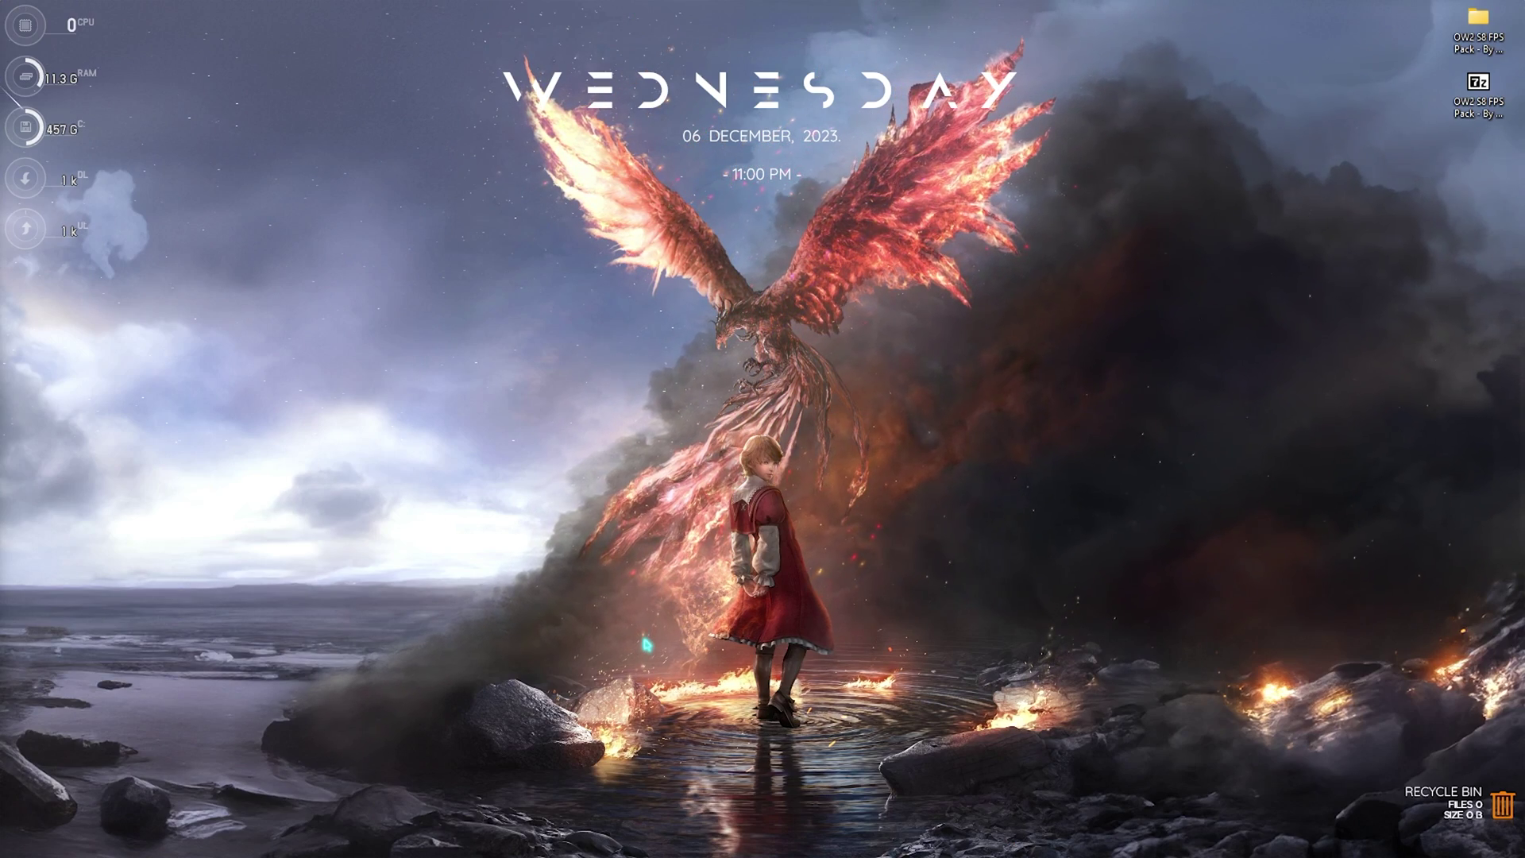
# - Launch Windows Settings from the Start search
pyautogui.press('super')
pyautogui.write('settings')
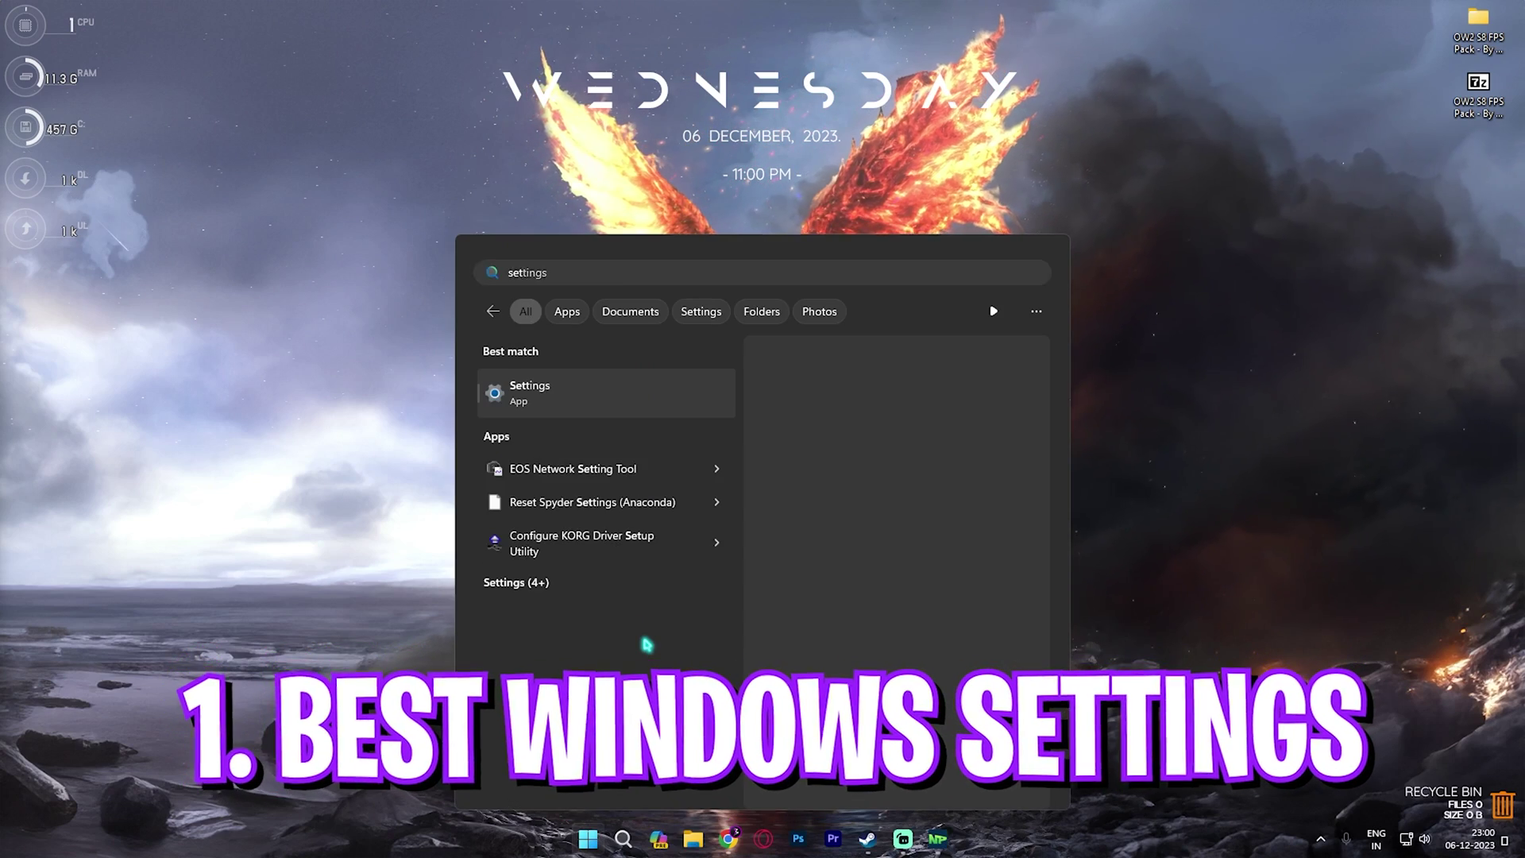
pyautogui.press('Return')
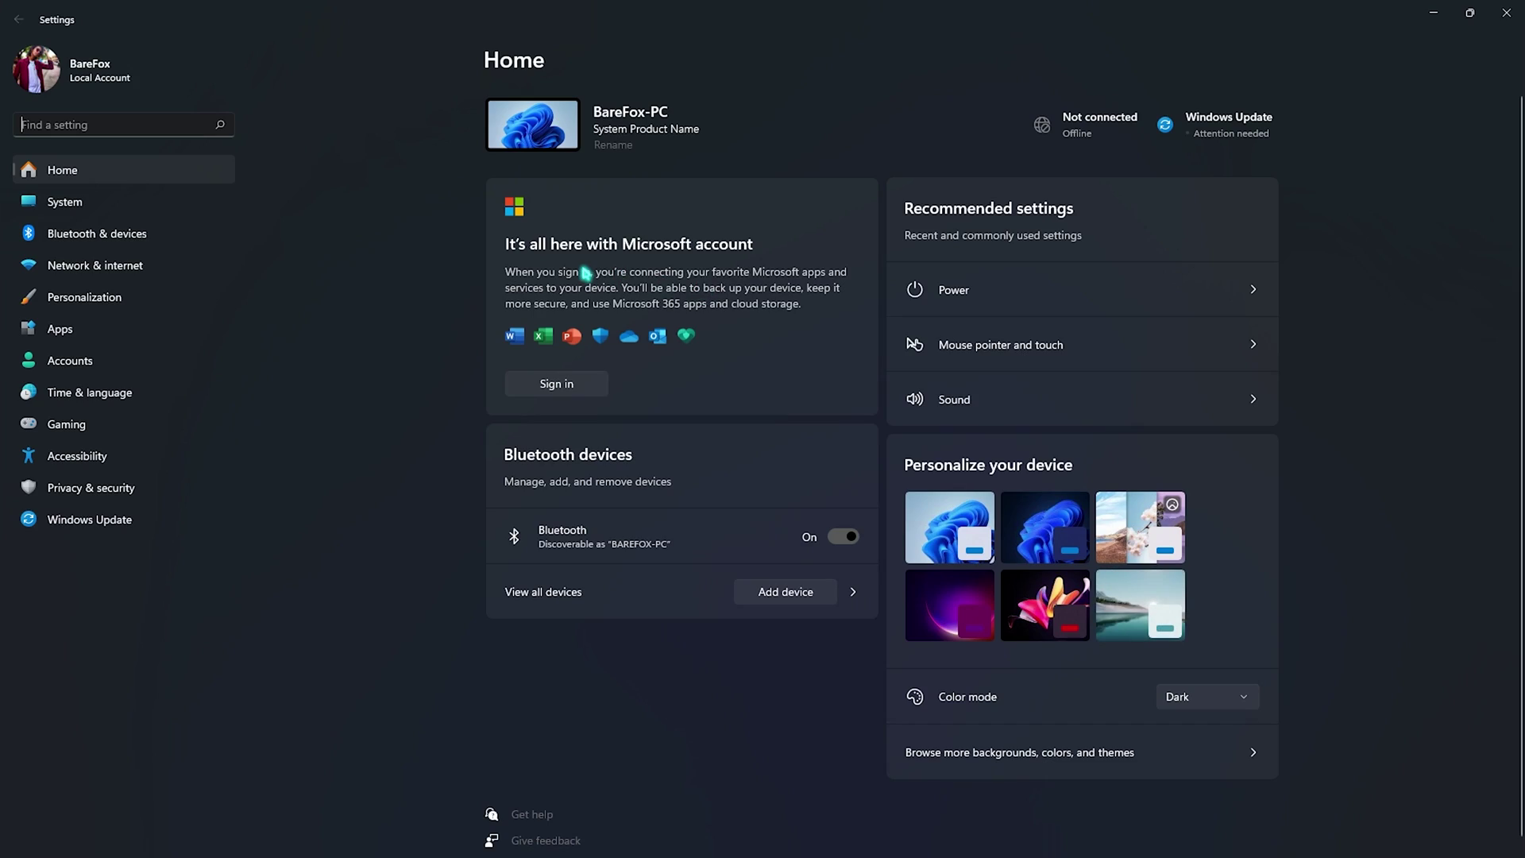
# - Confirm the controller can't open Game Bar, then verify Game Mode is On
pyautogui.click(94, 426)
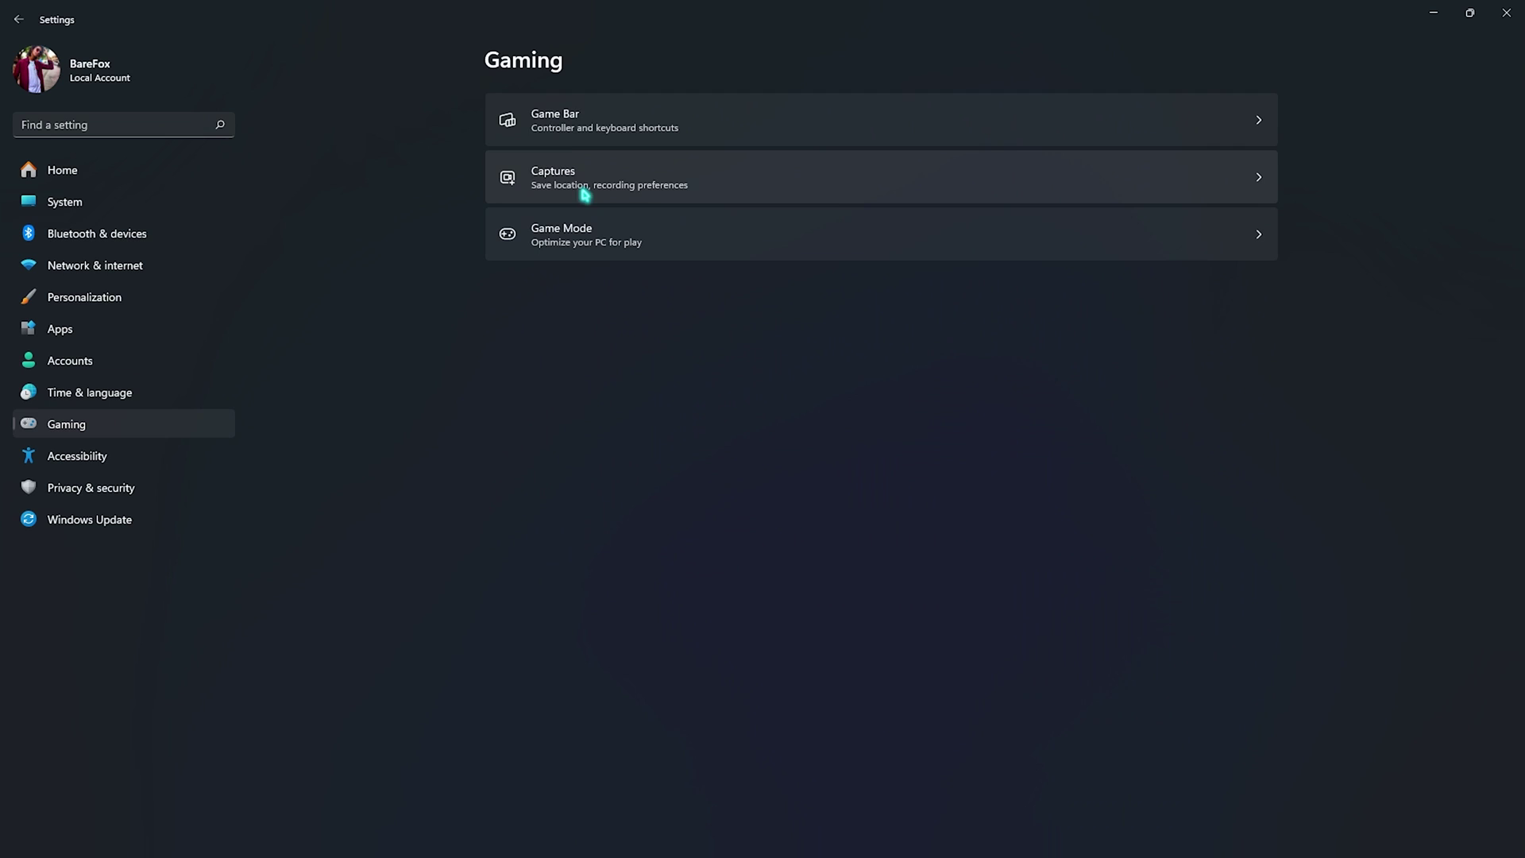
pyautogui.click(573, 141)
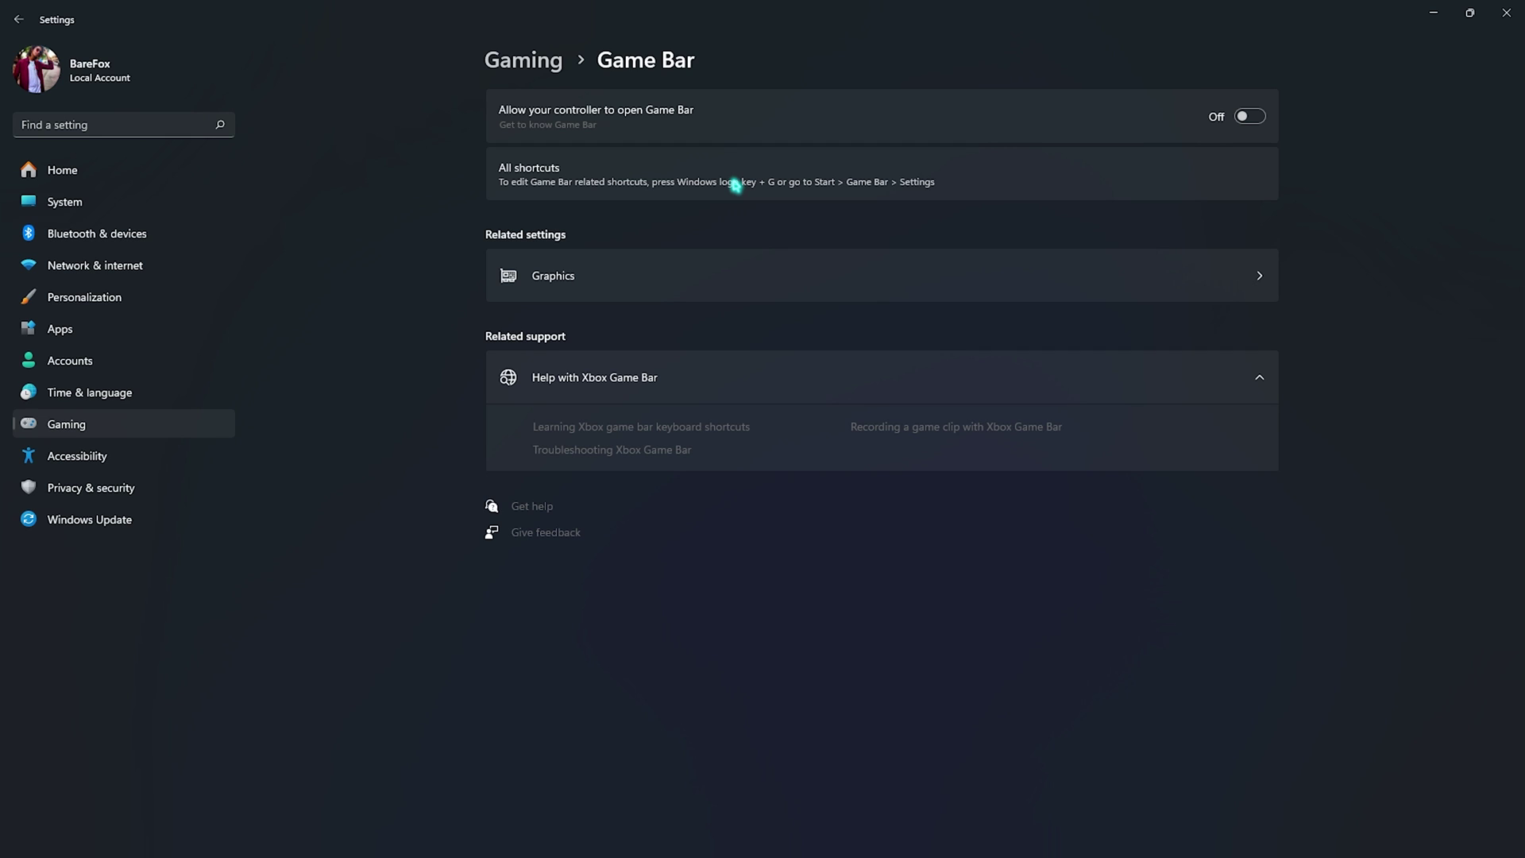
pyautogui.click(524, 60)
pyautogui.click(589, 246)
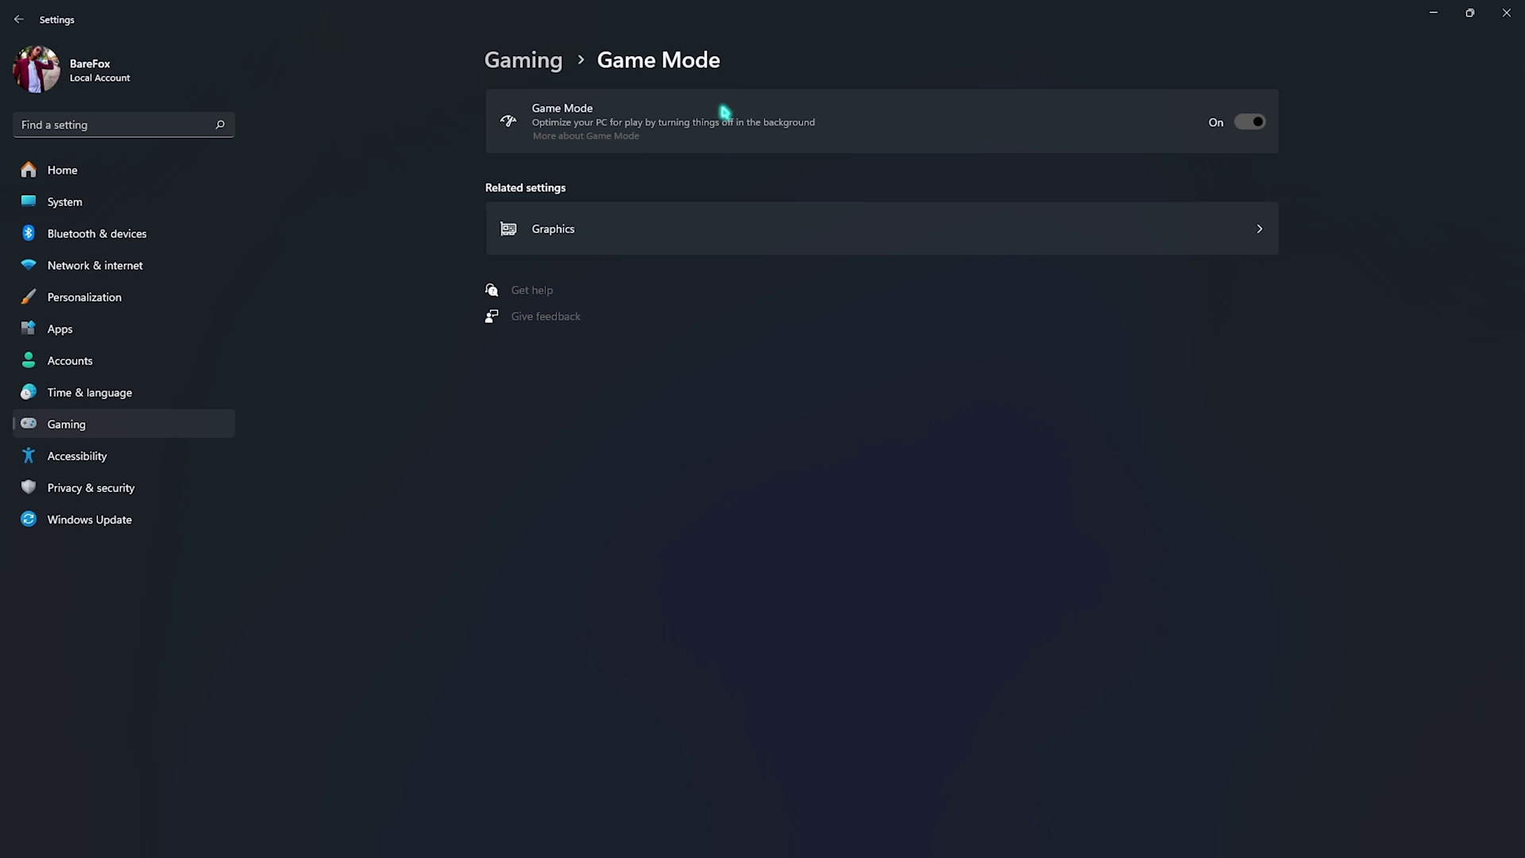
# - Confirm hardware-accelerated GPU scheduling and windowed-game optimizations are On in default graphics settings
pyautogui.click(592, 230)
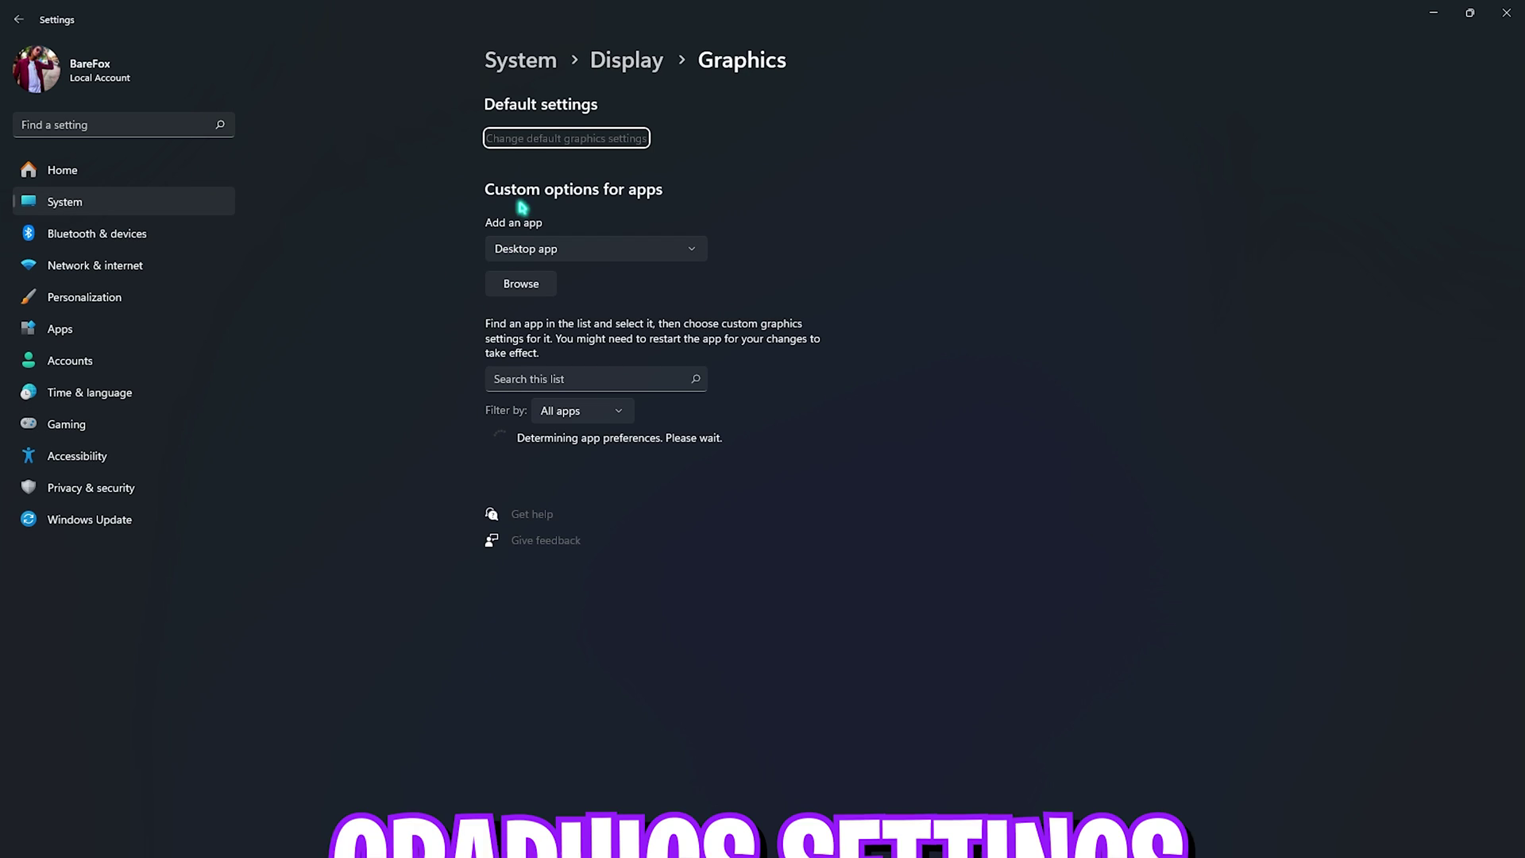
pyautogui.click(515, 138)
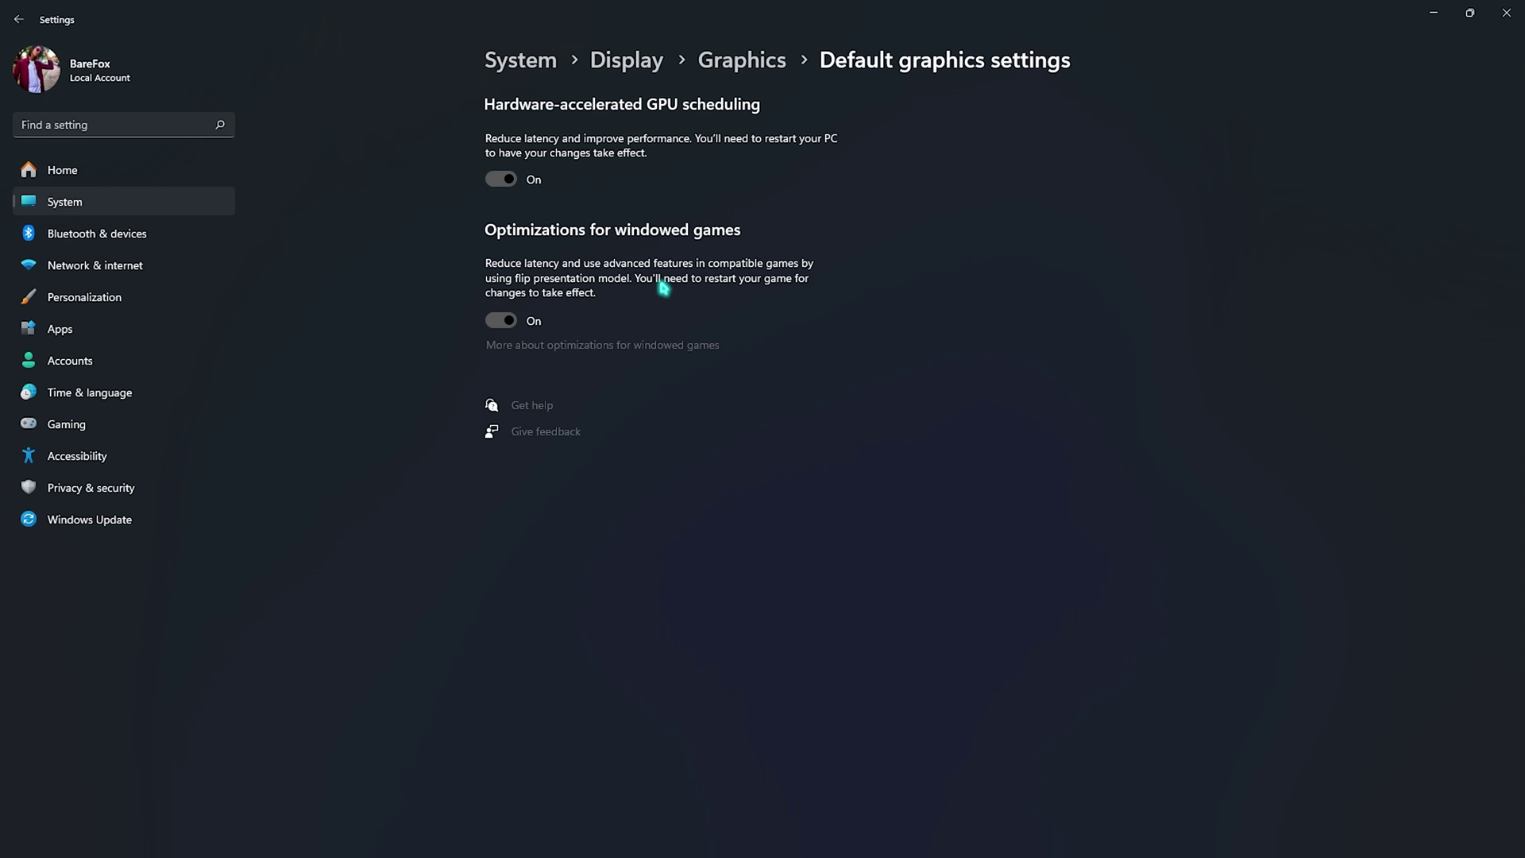
pyautogui.click(742, 63)
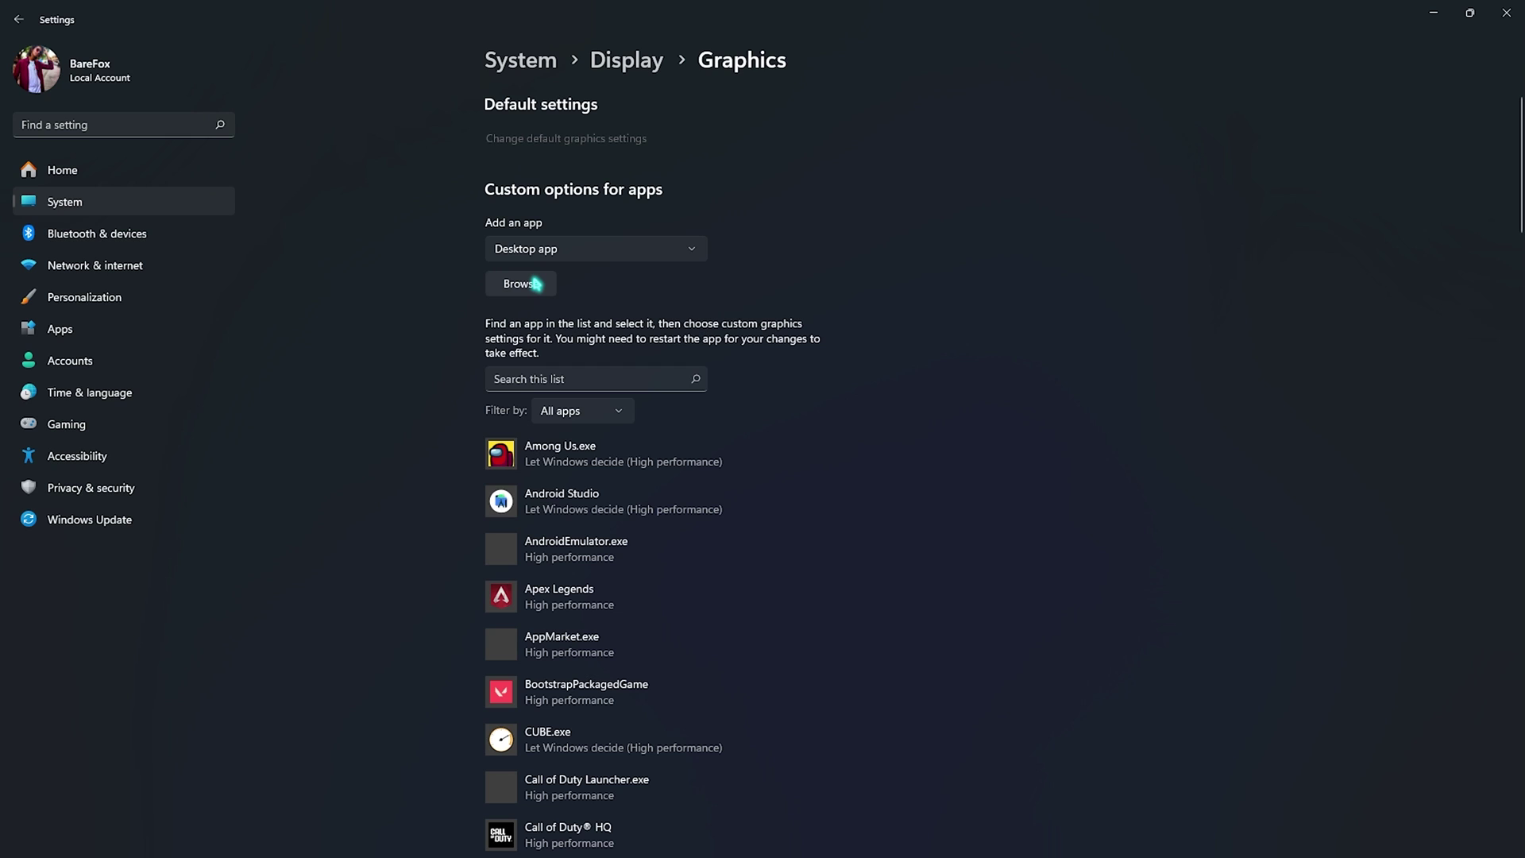
# - Find Overwatch Application in the per-app list and save its preference as High performance
pyautogui.click(536, 284)
pyautogui.click(706, 402)
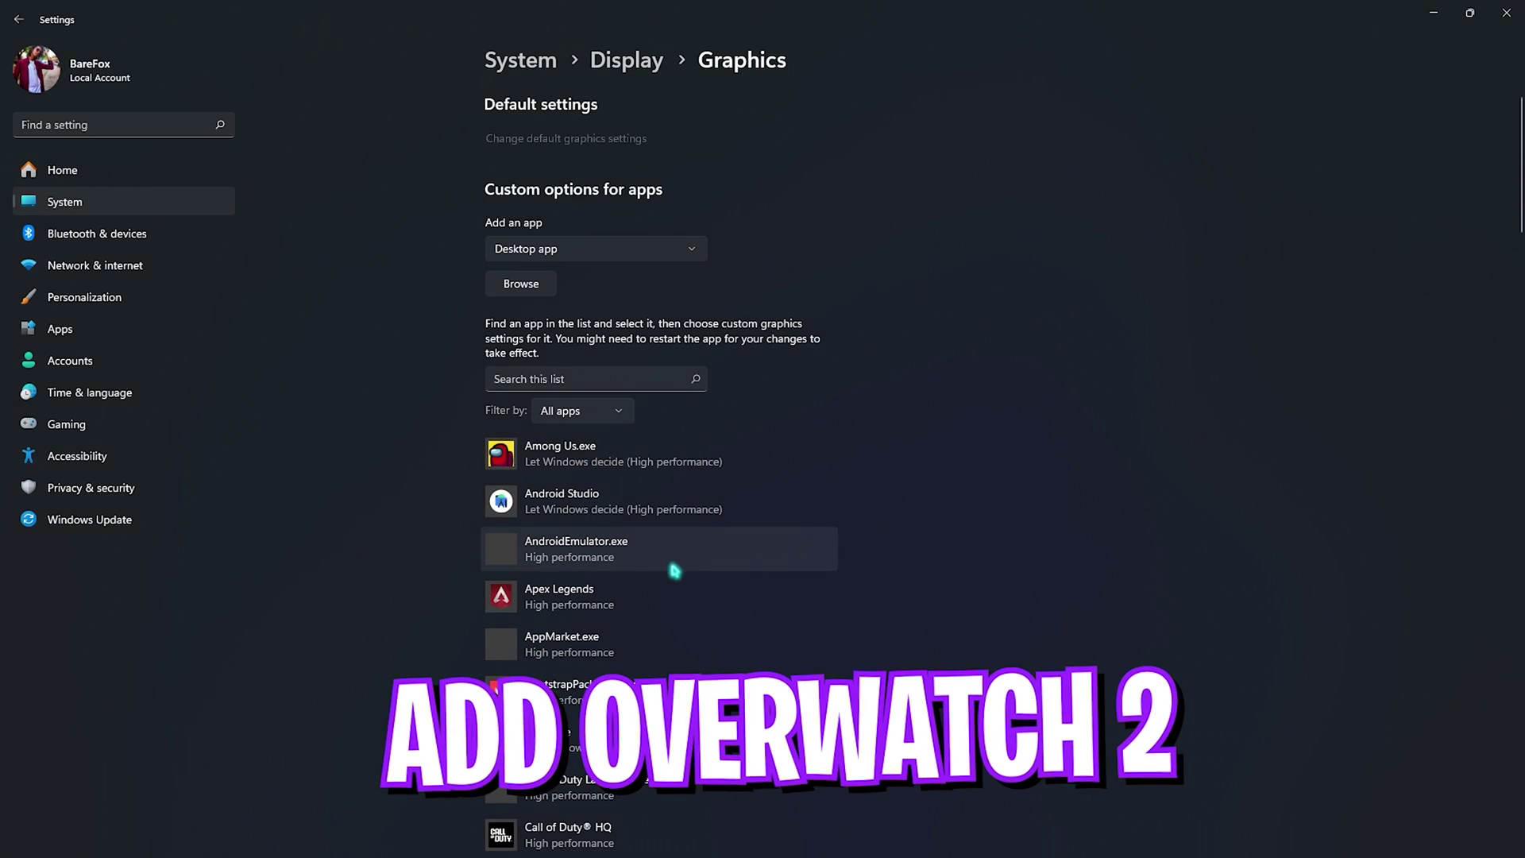
pyautogui.scroll(-10, 659, 580)
pyautogui.scroll(-8, 605, 579)
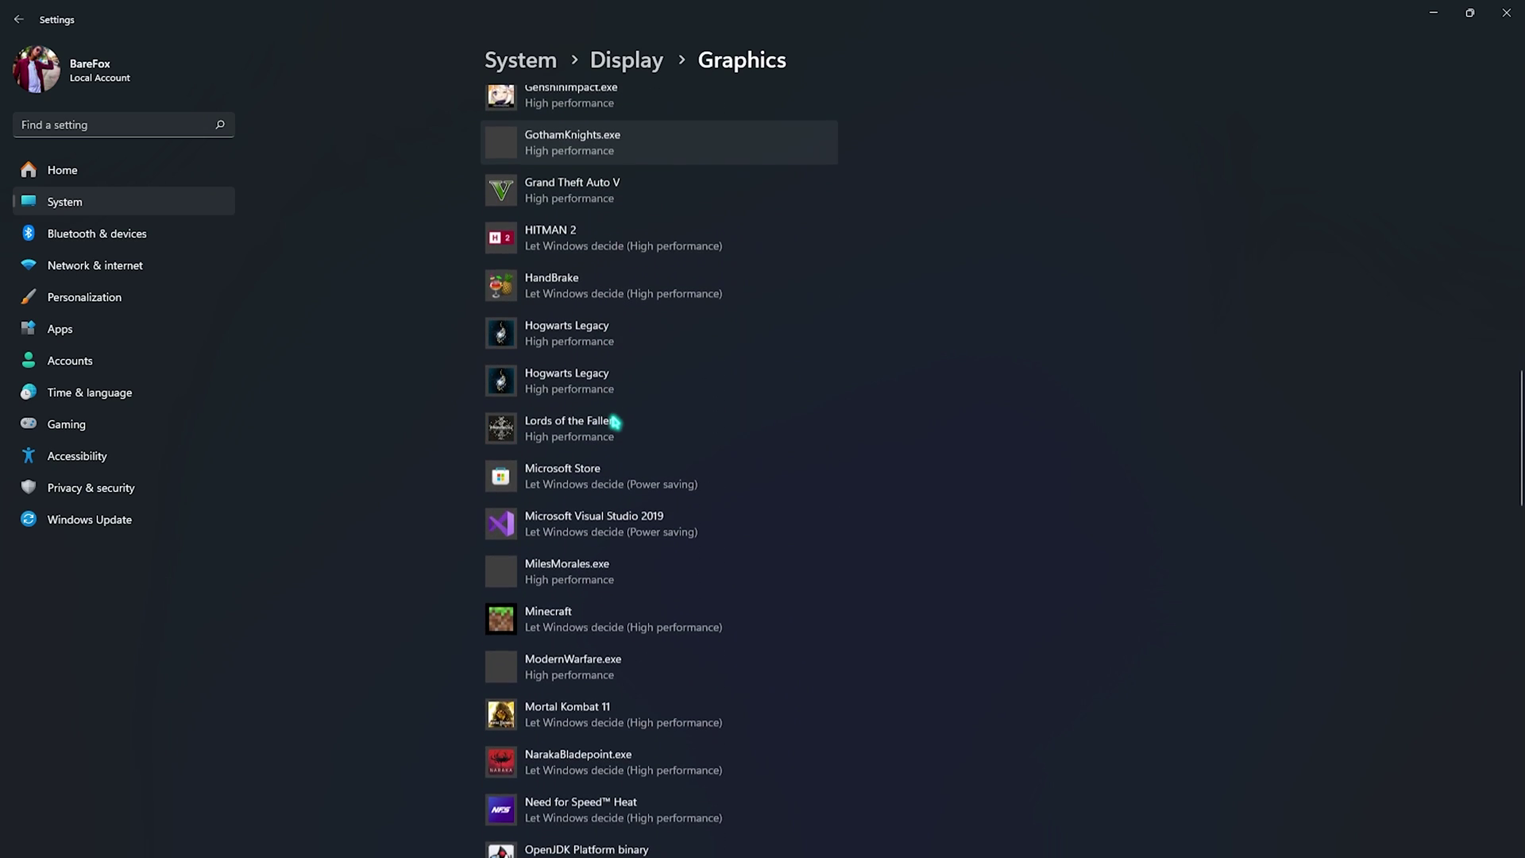
pyautogui.scroll(-3, 616, 421)
pyautogui.click(560, 546)
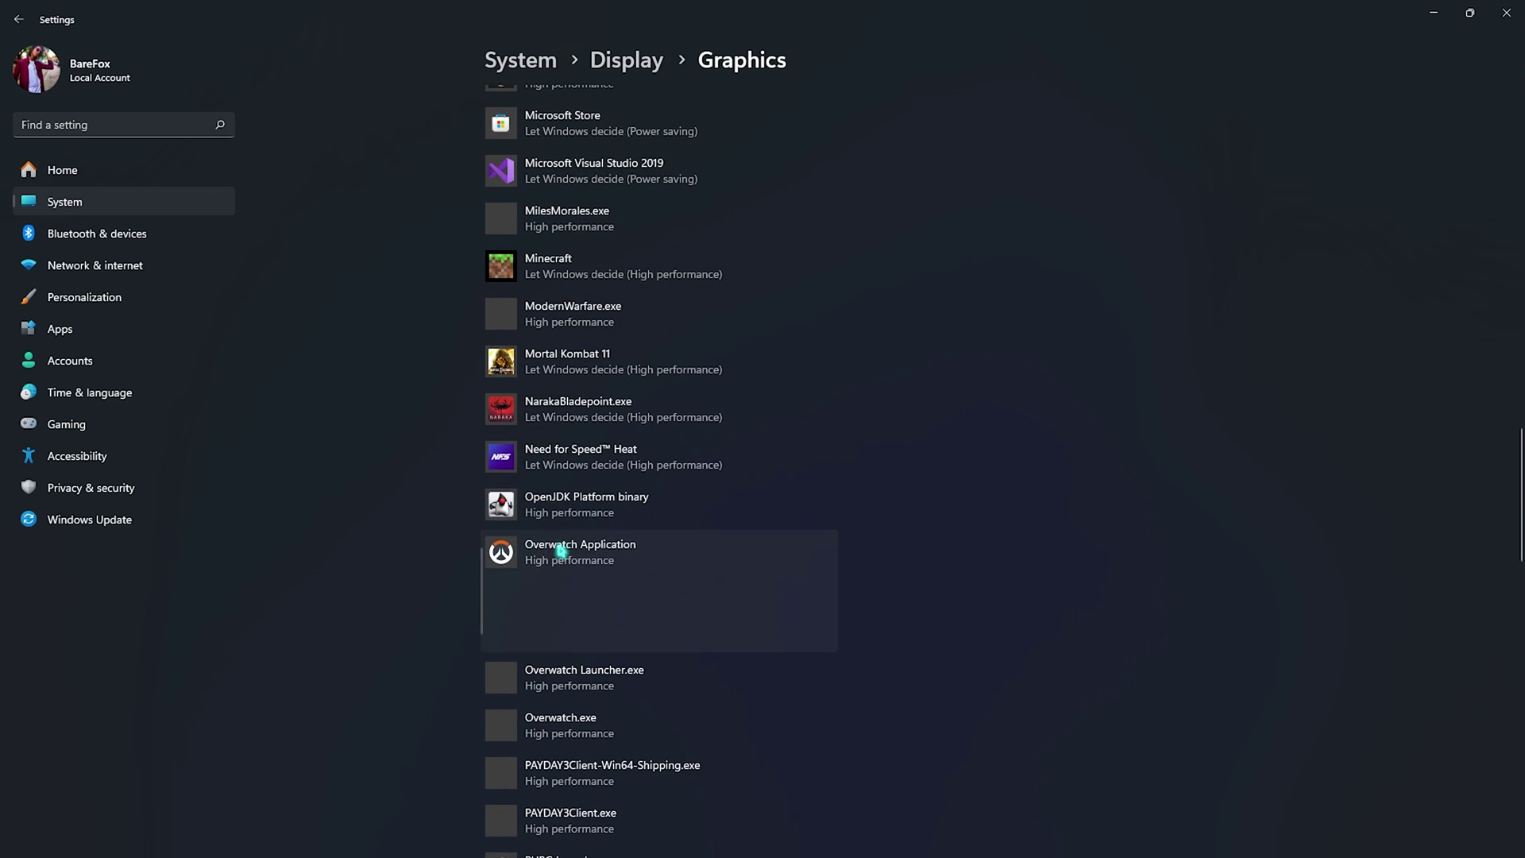
pyautogui.scroll(-3, 568, 546)
pyautogui.click(718, 401)
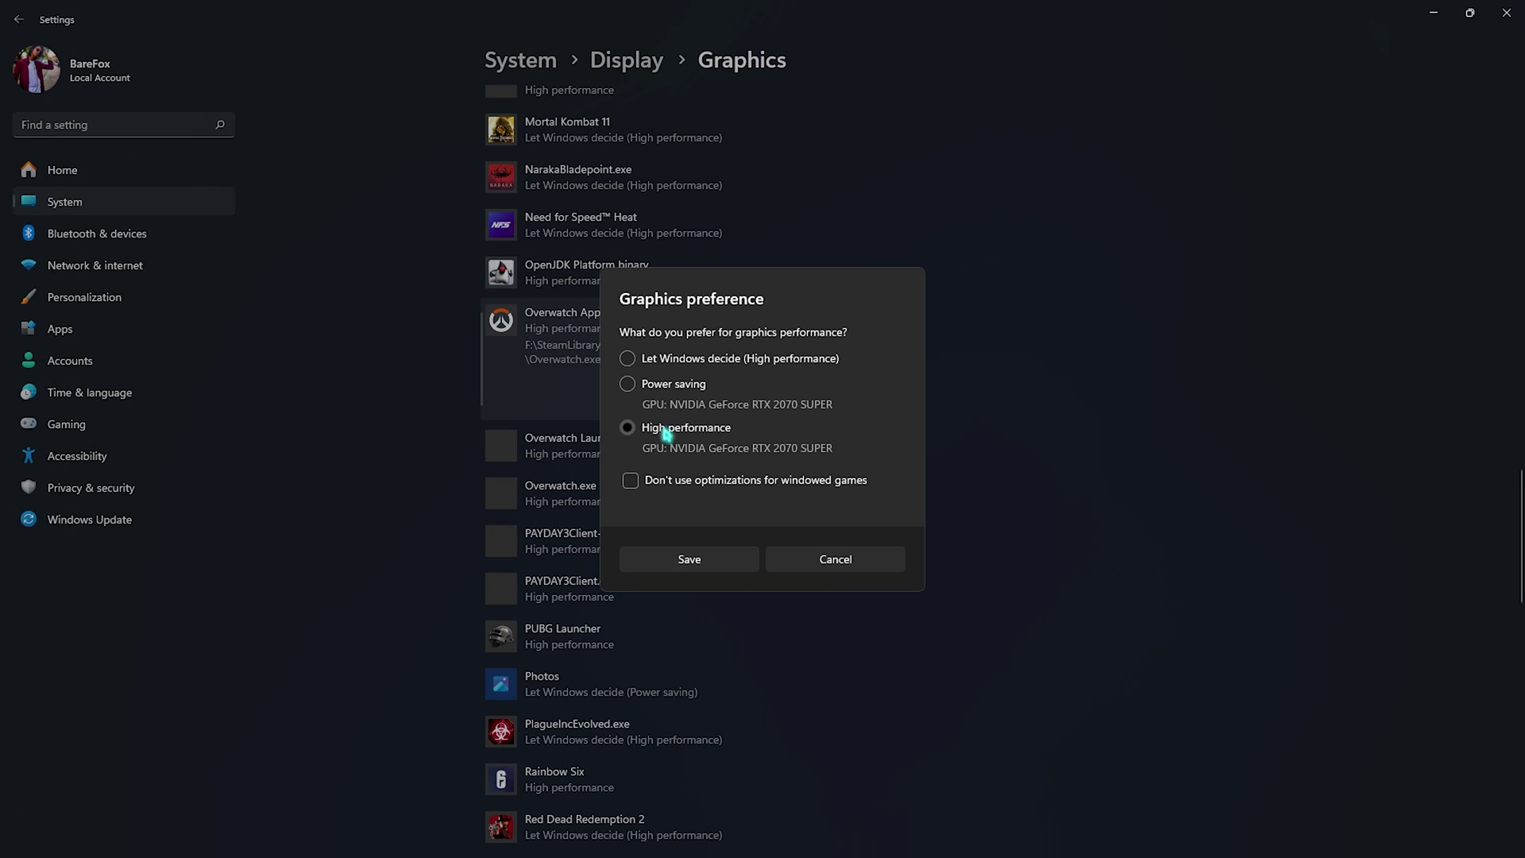
pyautogui.click(685, 558)
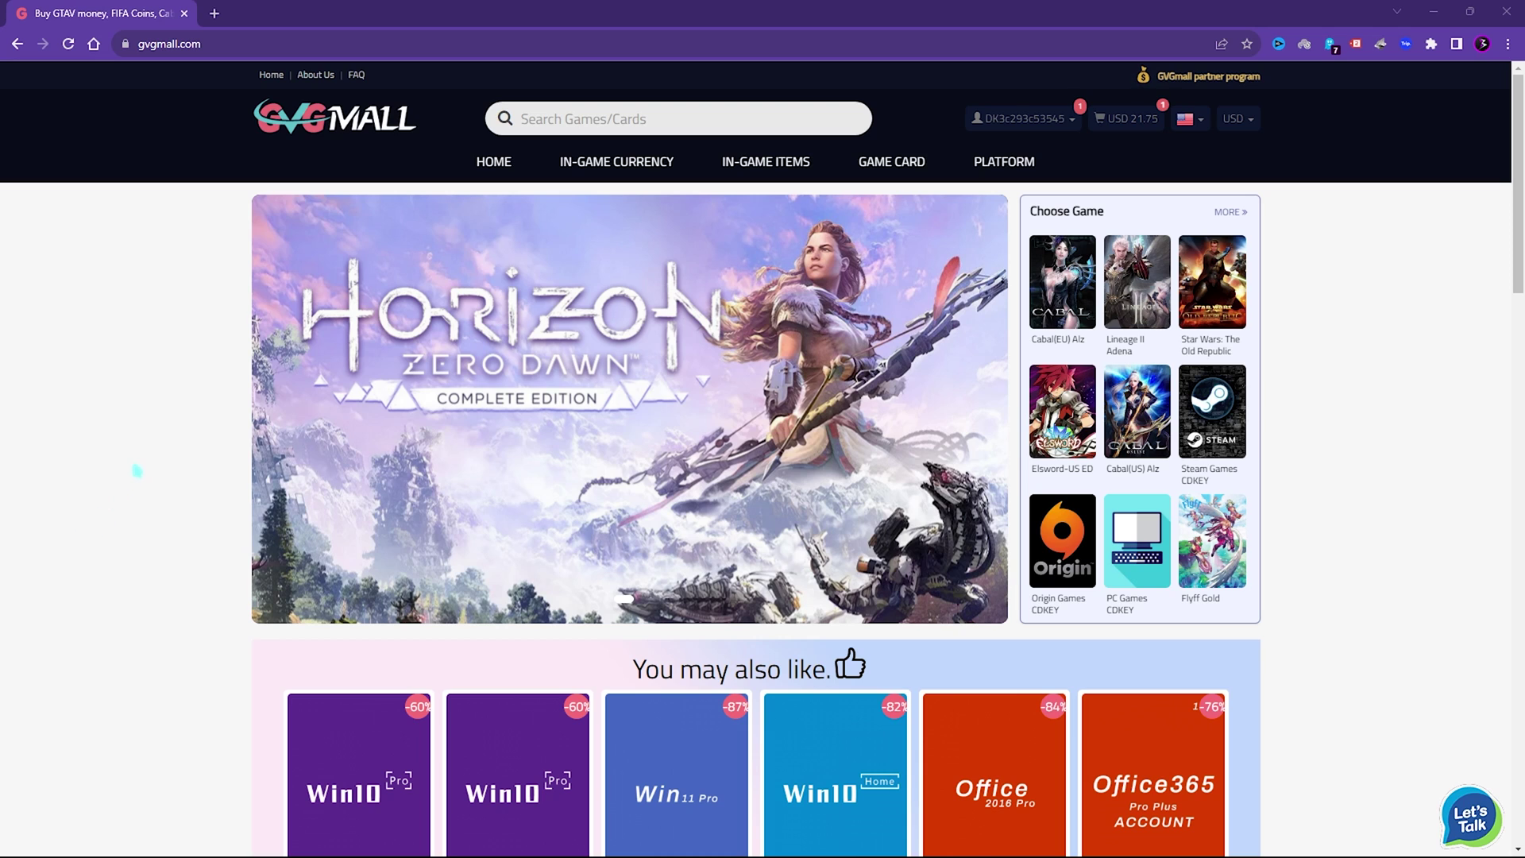
pyautogui.middleClick(122, 508)
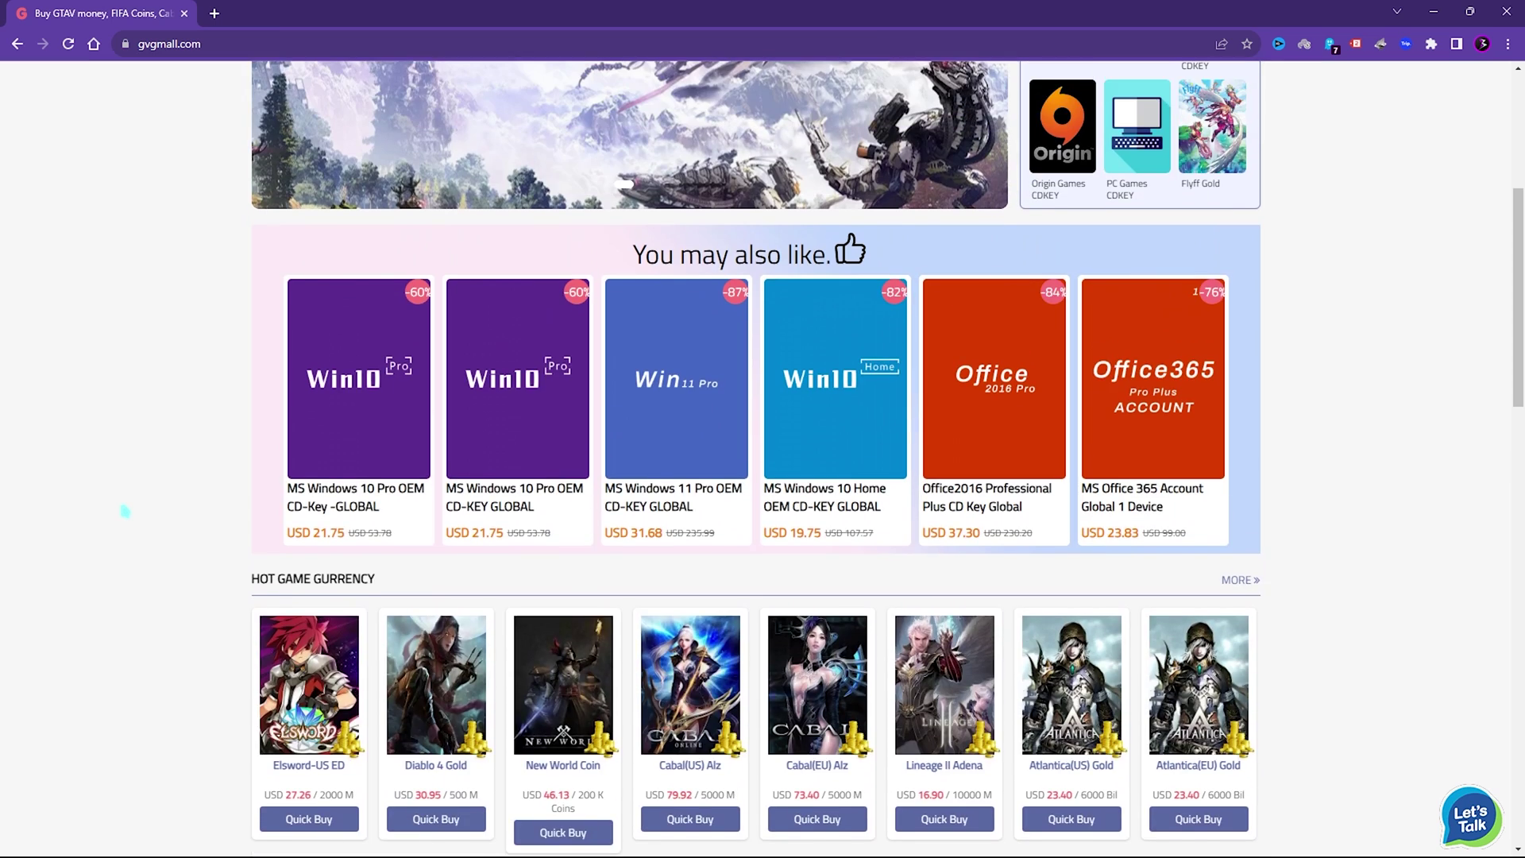
# - Browse the GVGMall homepage and open the MS Win 10 Pro OEM KEY GLOBAL page (USD 21.75)
pyautogui.scroll(5, 125, 510)
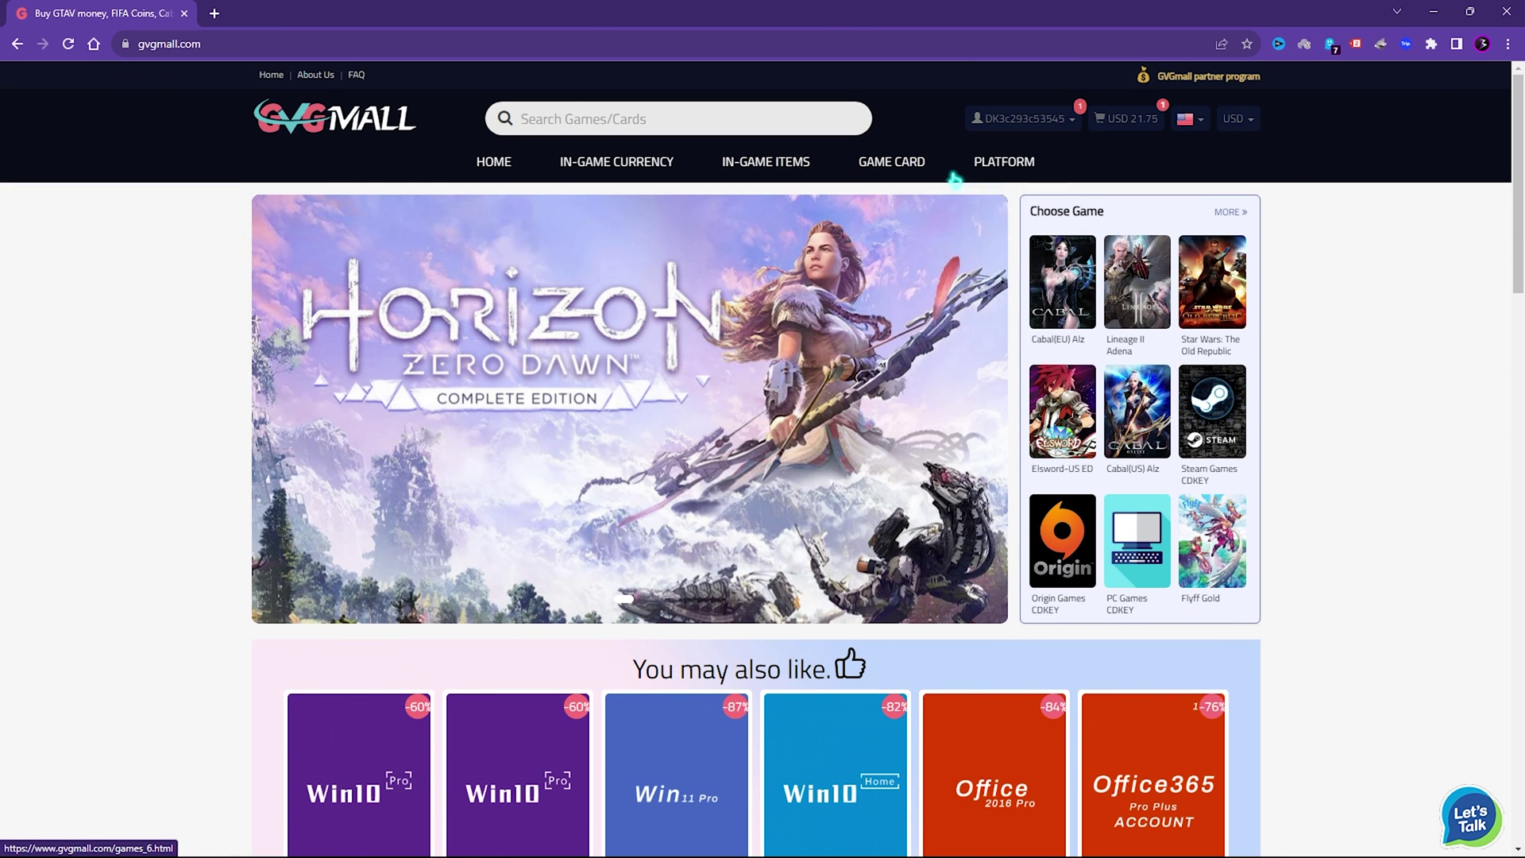
pyautogui.moveTo(891, 163)
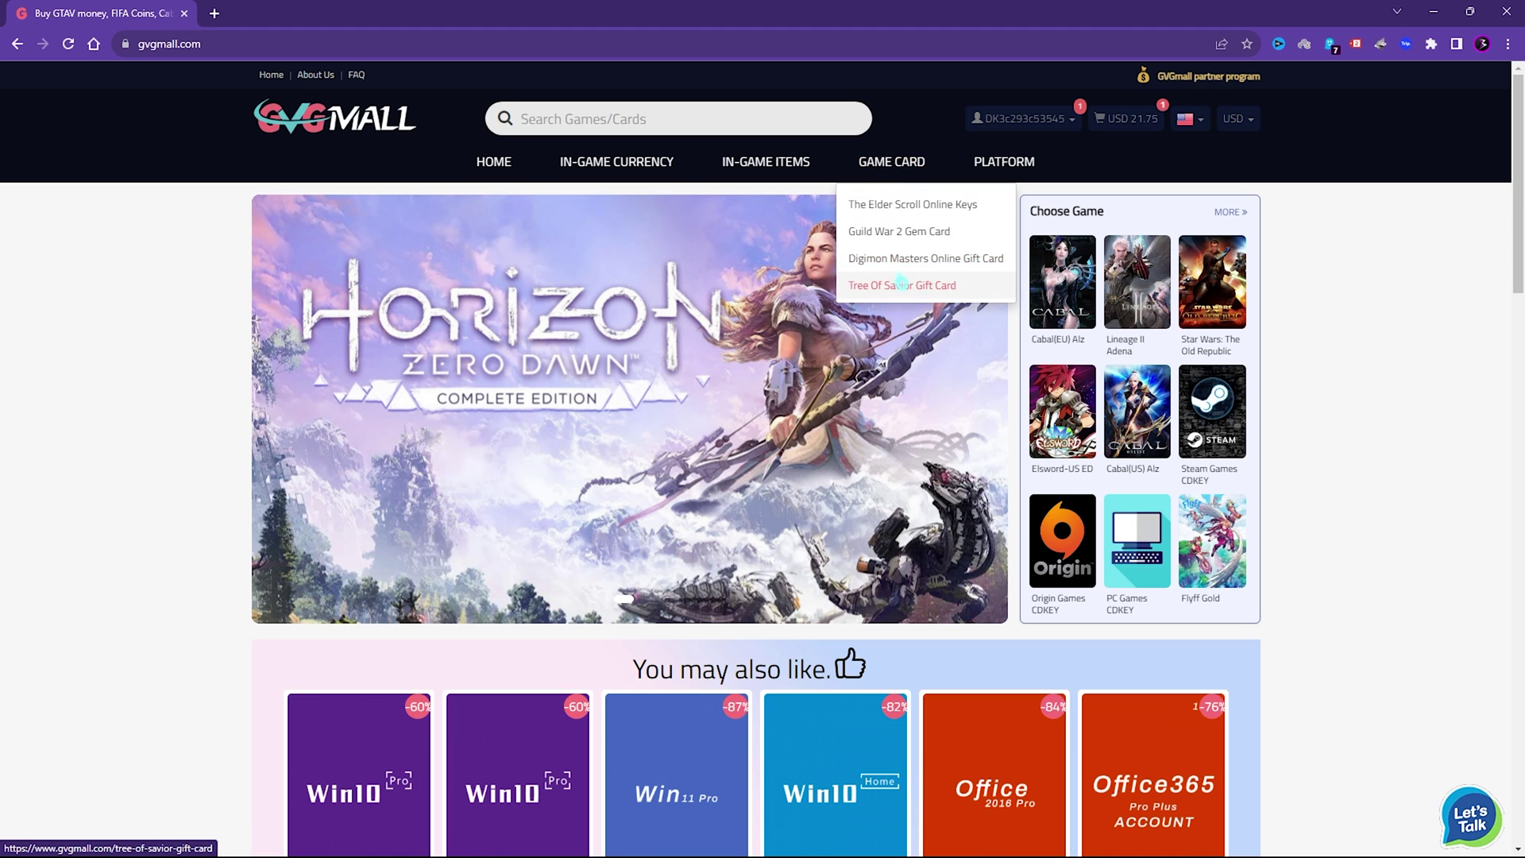
pyautogui.moveTo(609, 162)
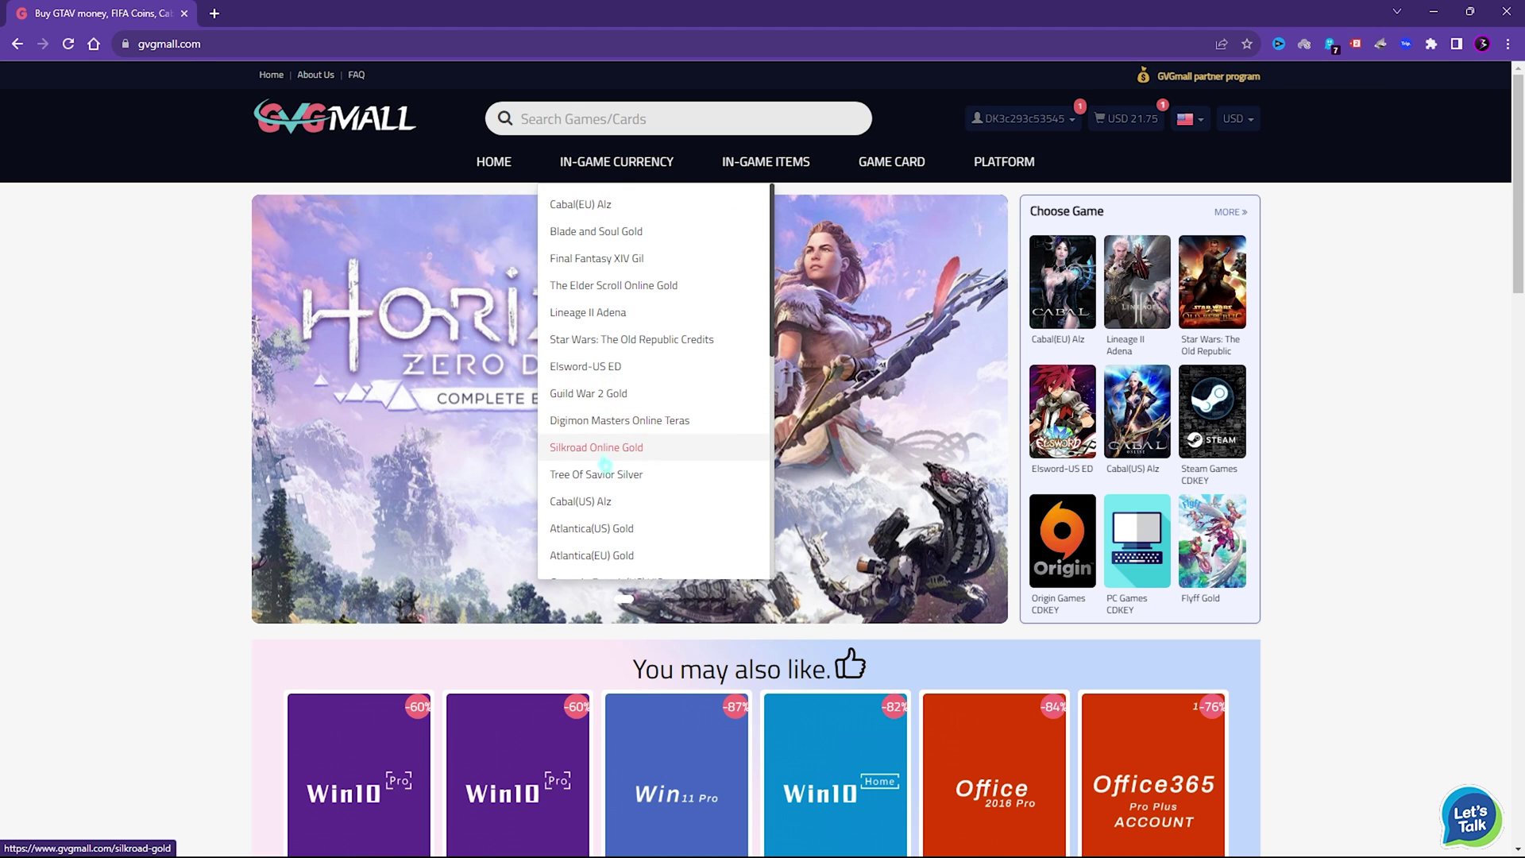
pyautogui.scroll(-5, 604, 469)
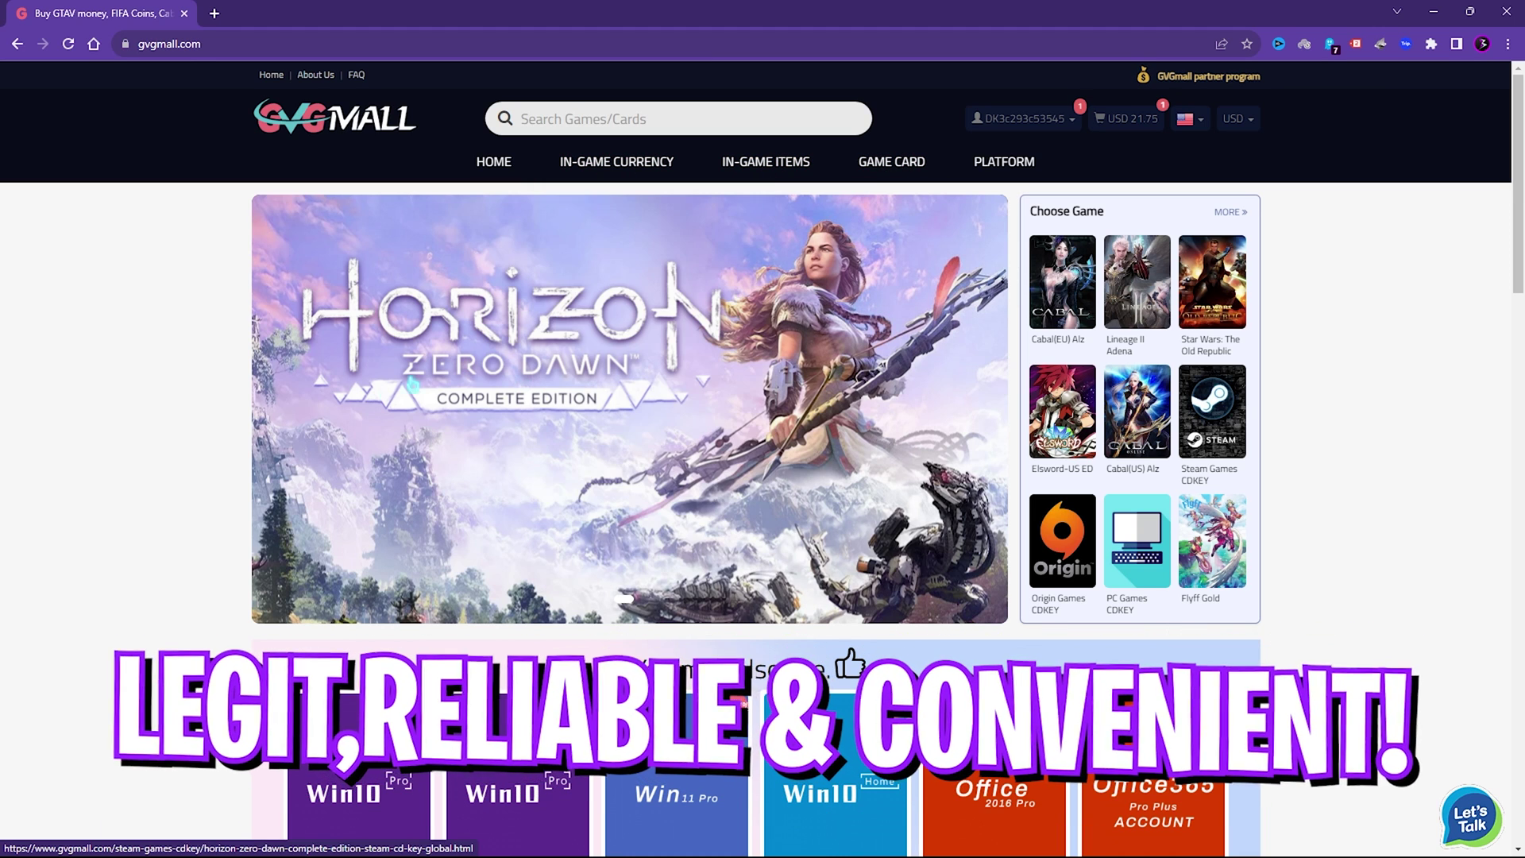
pyautogui.scroll(-3, 123, 442)
pyautogui.scroll(3, 122, 443)
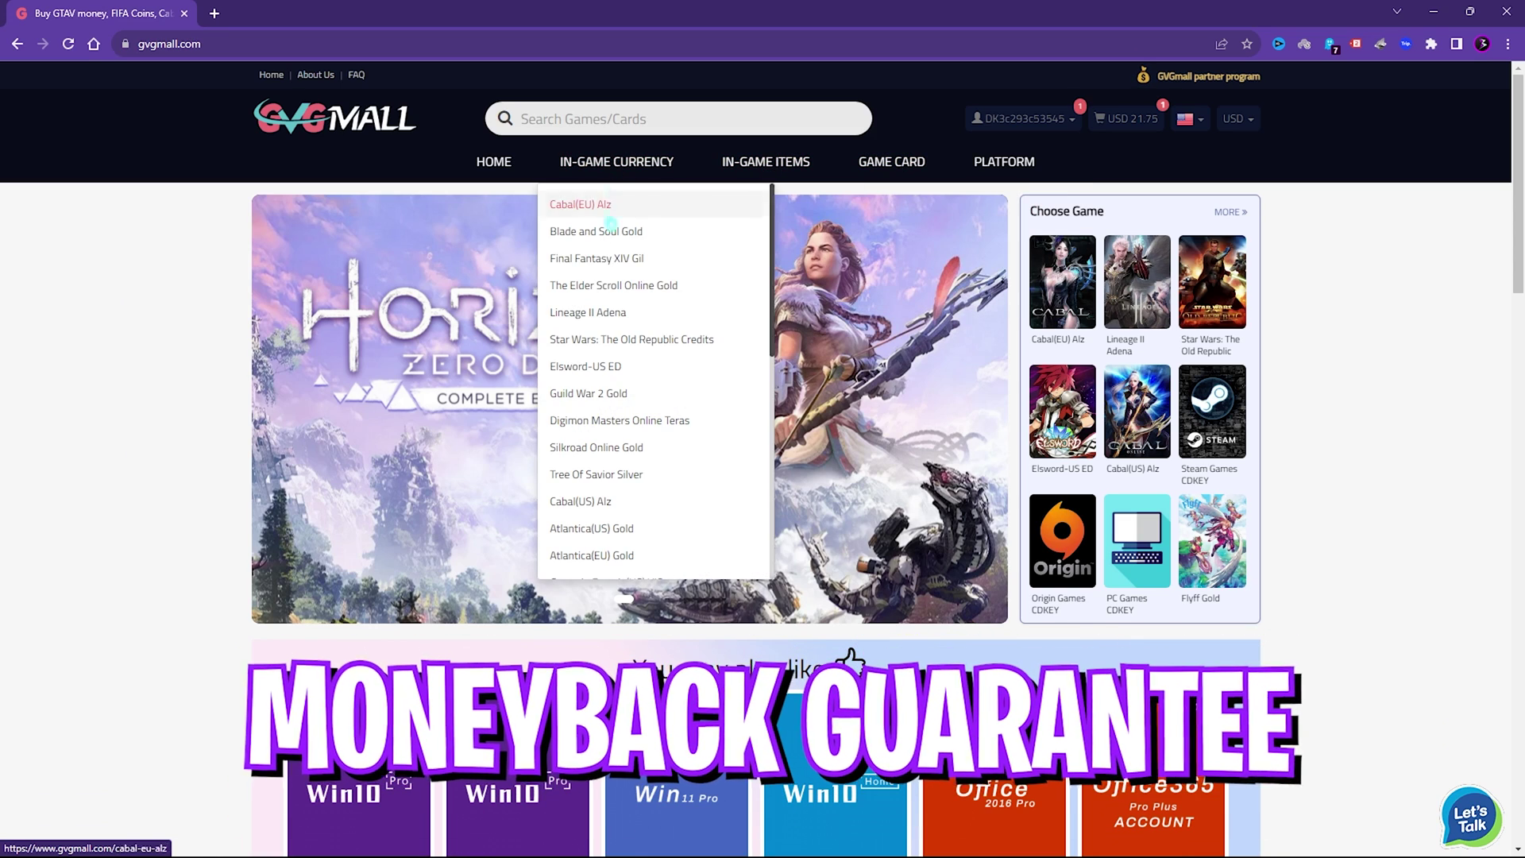
pyautogui.scroll(-5, 611, 501)
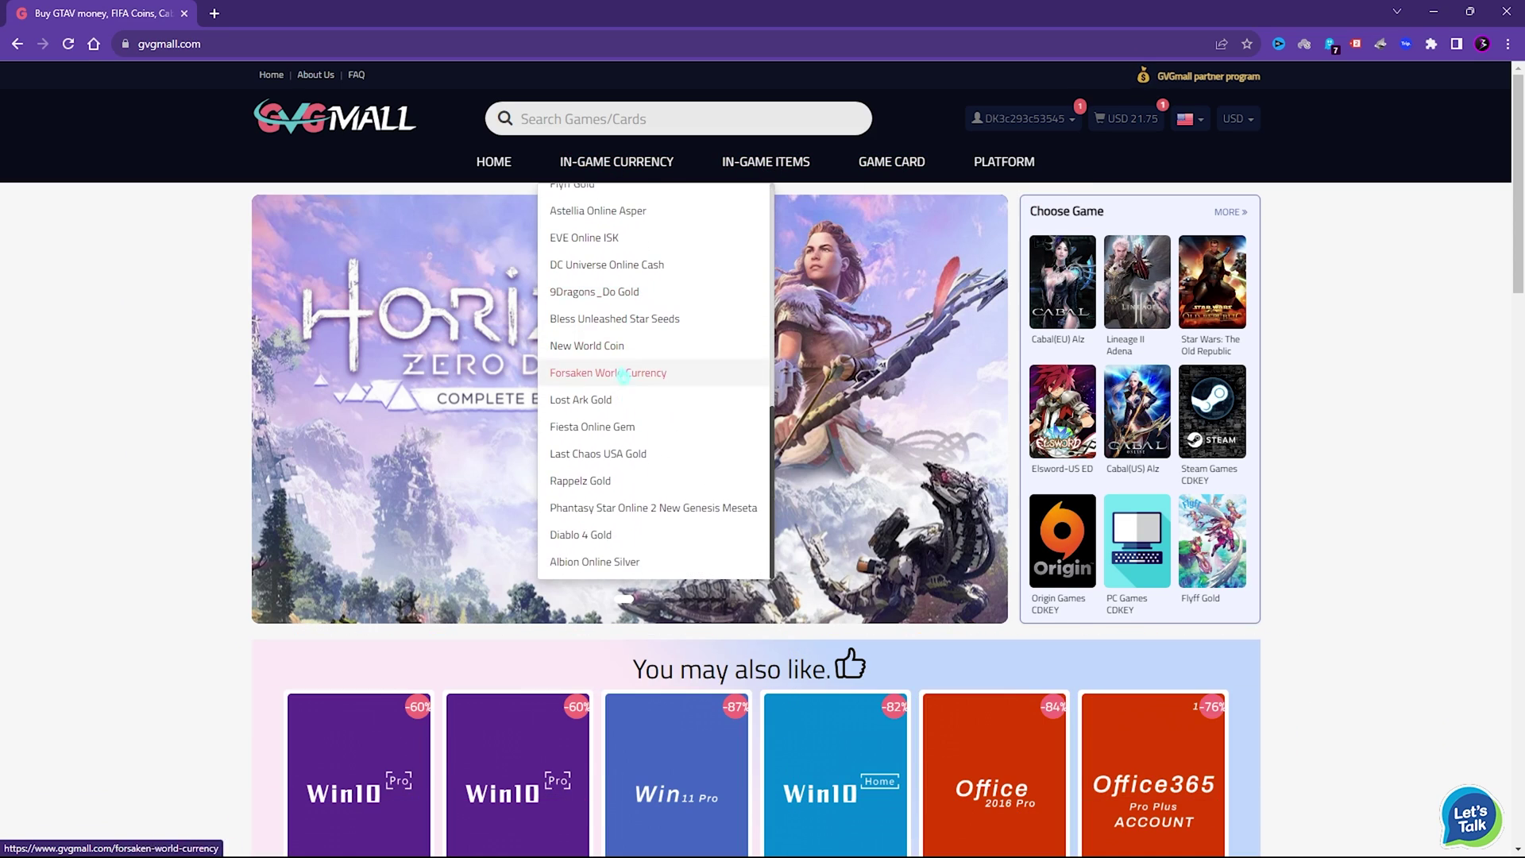
pyautogui.scroll(-4, 126, 408)
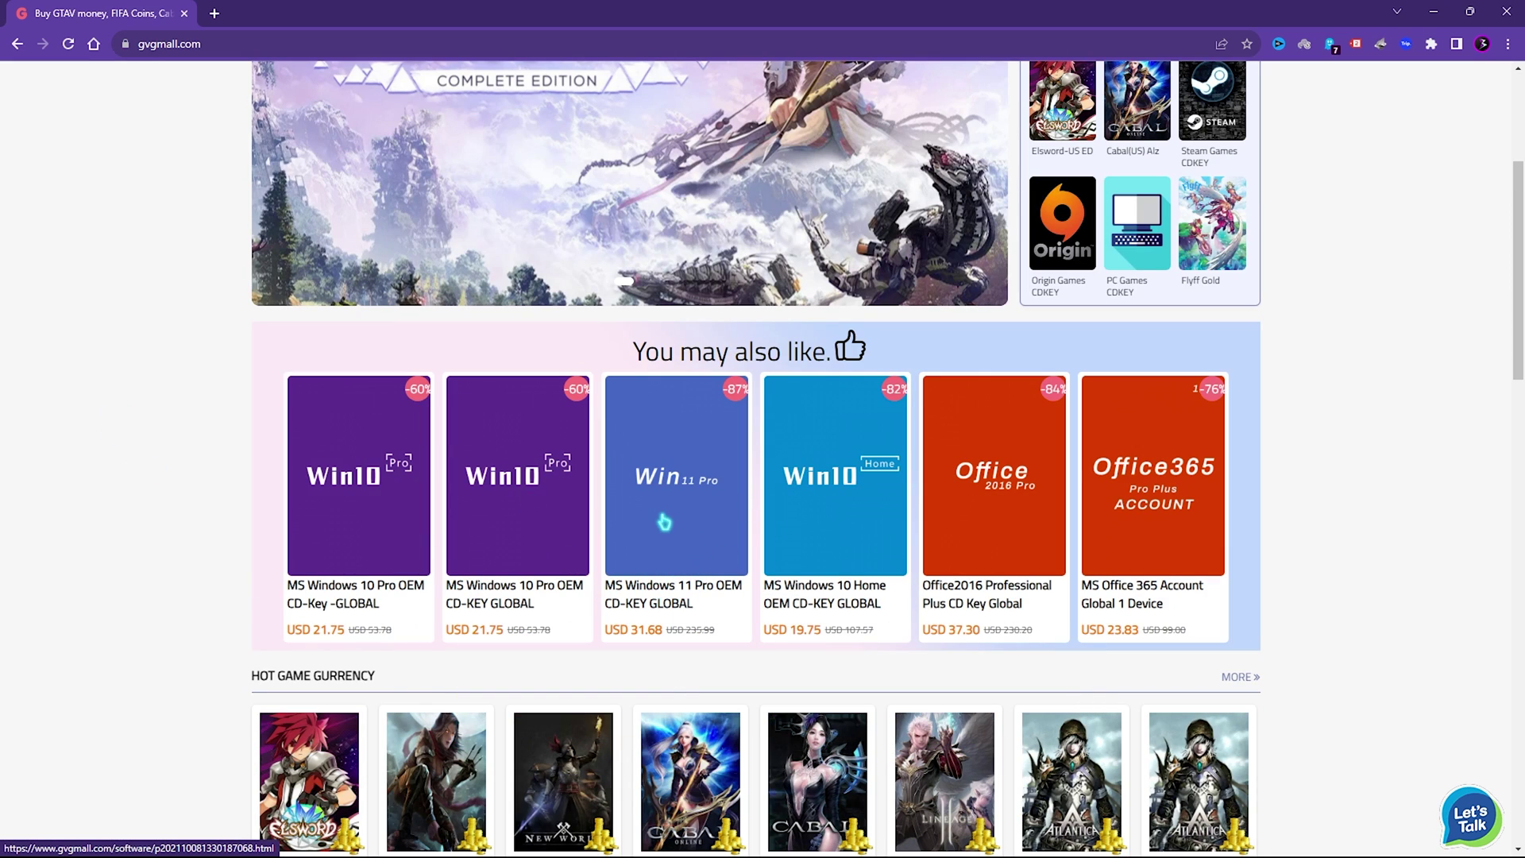
pyautogui.scroll(1, 208, 651)
pyautogui.scroll(-1, 209, 652)
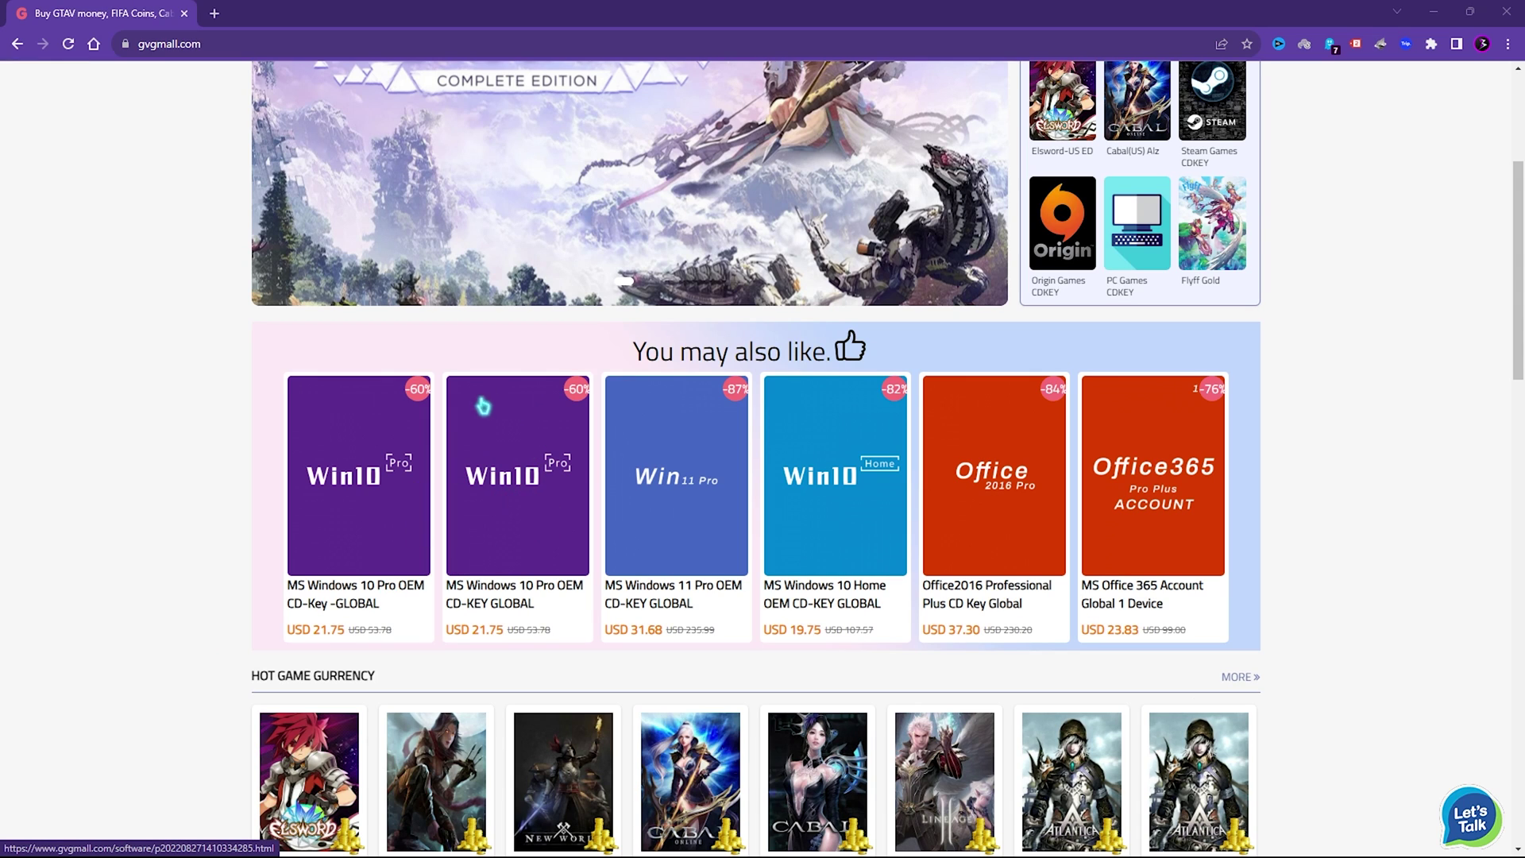
pyautogui.click(478, 447)
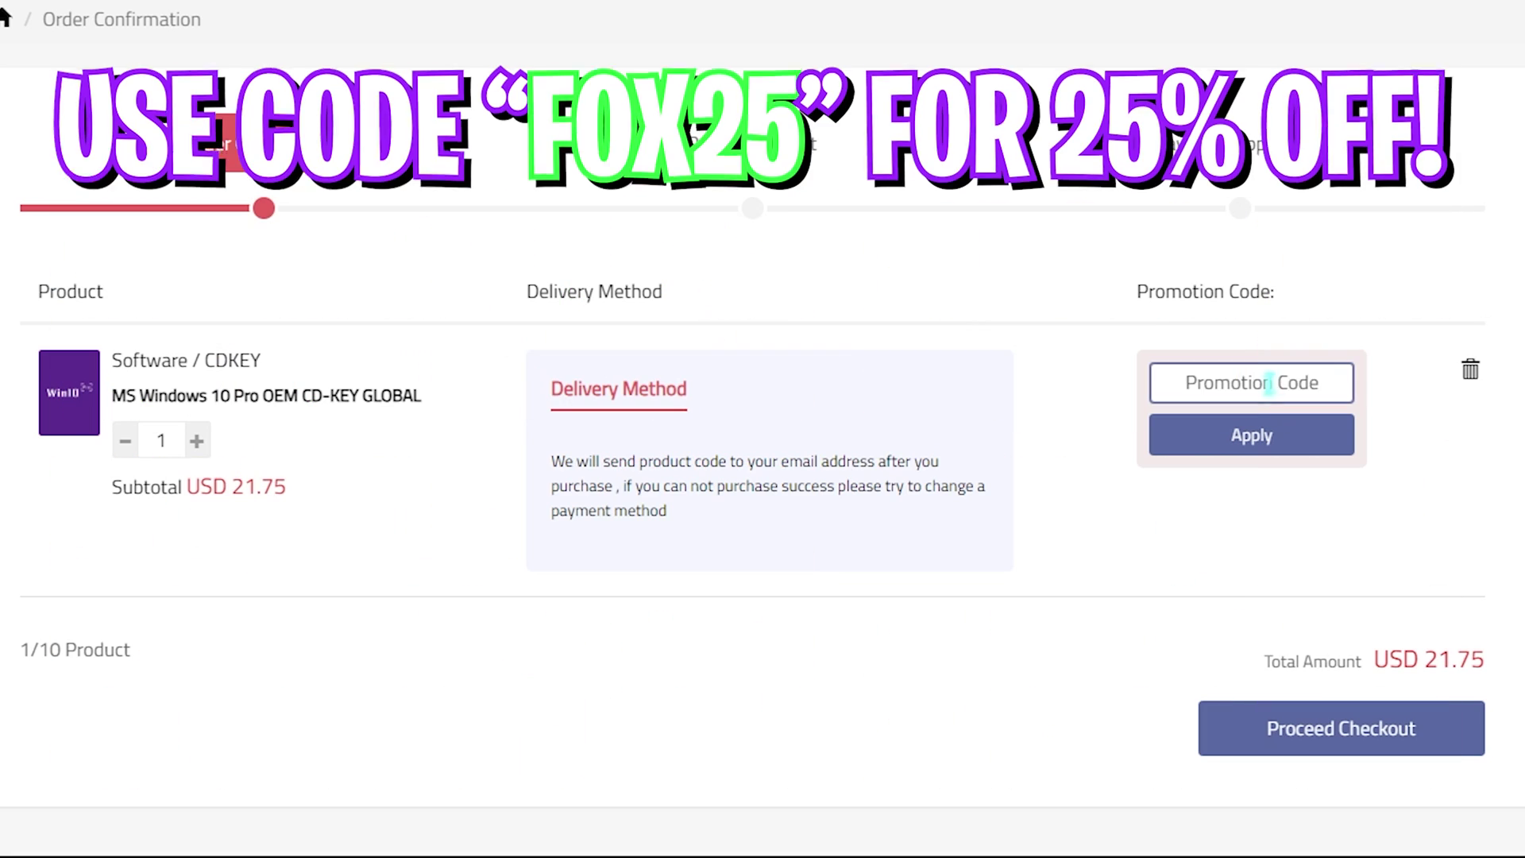
# - Apply promotion code FOX25 to the order, lowering the total to 16.31
pyautogui.click(1257, 382)
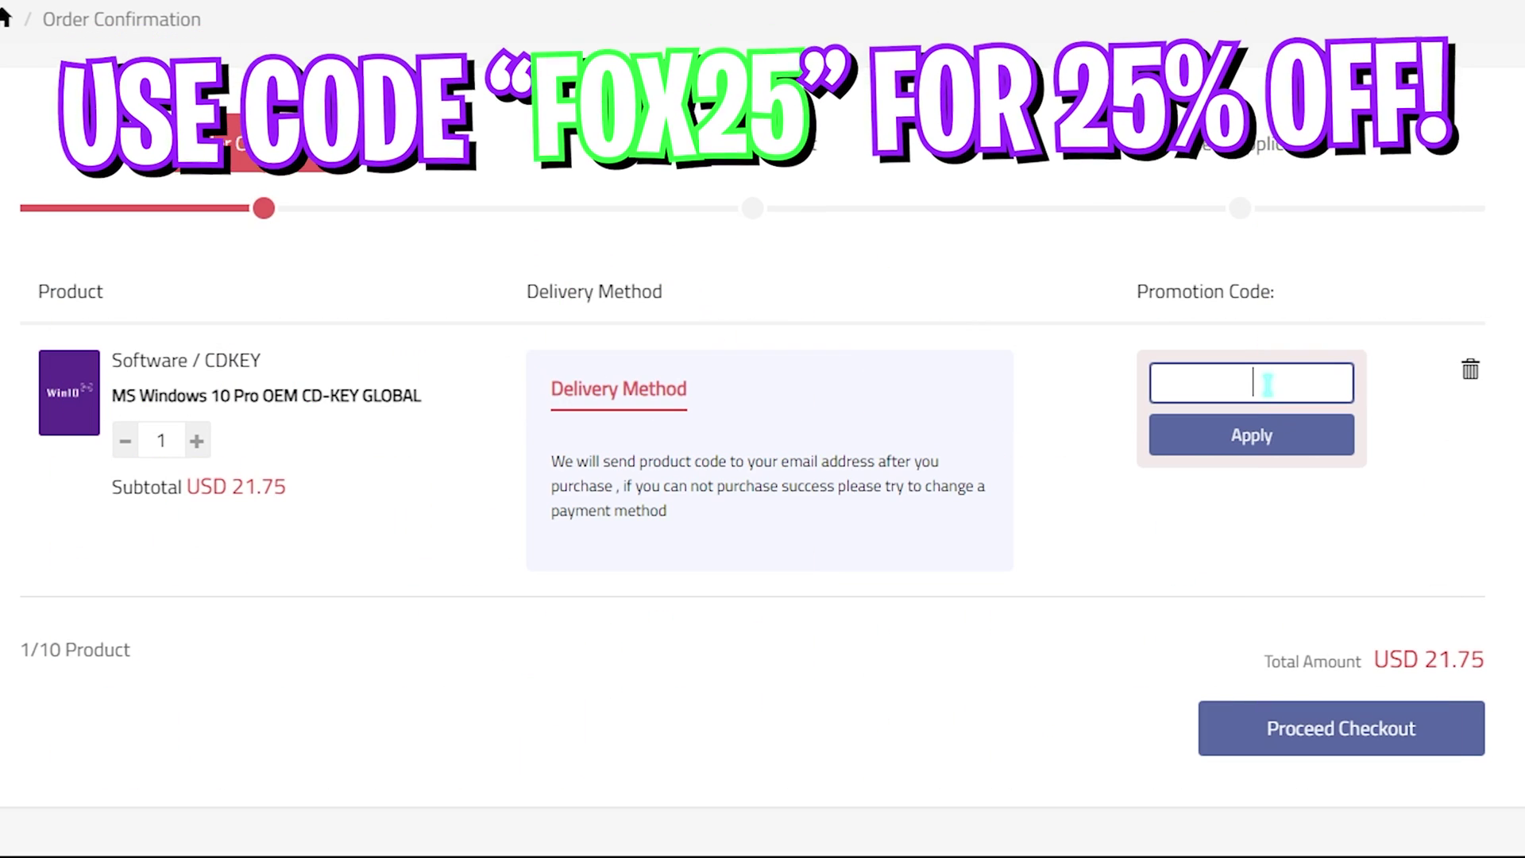
pyautogui.write('FOX25')
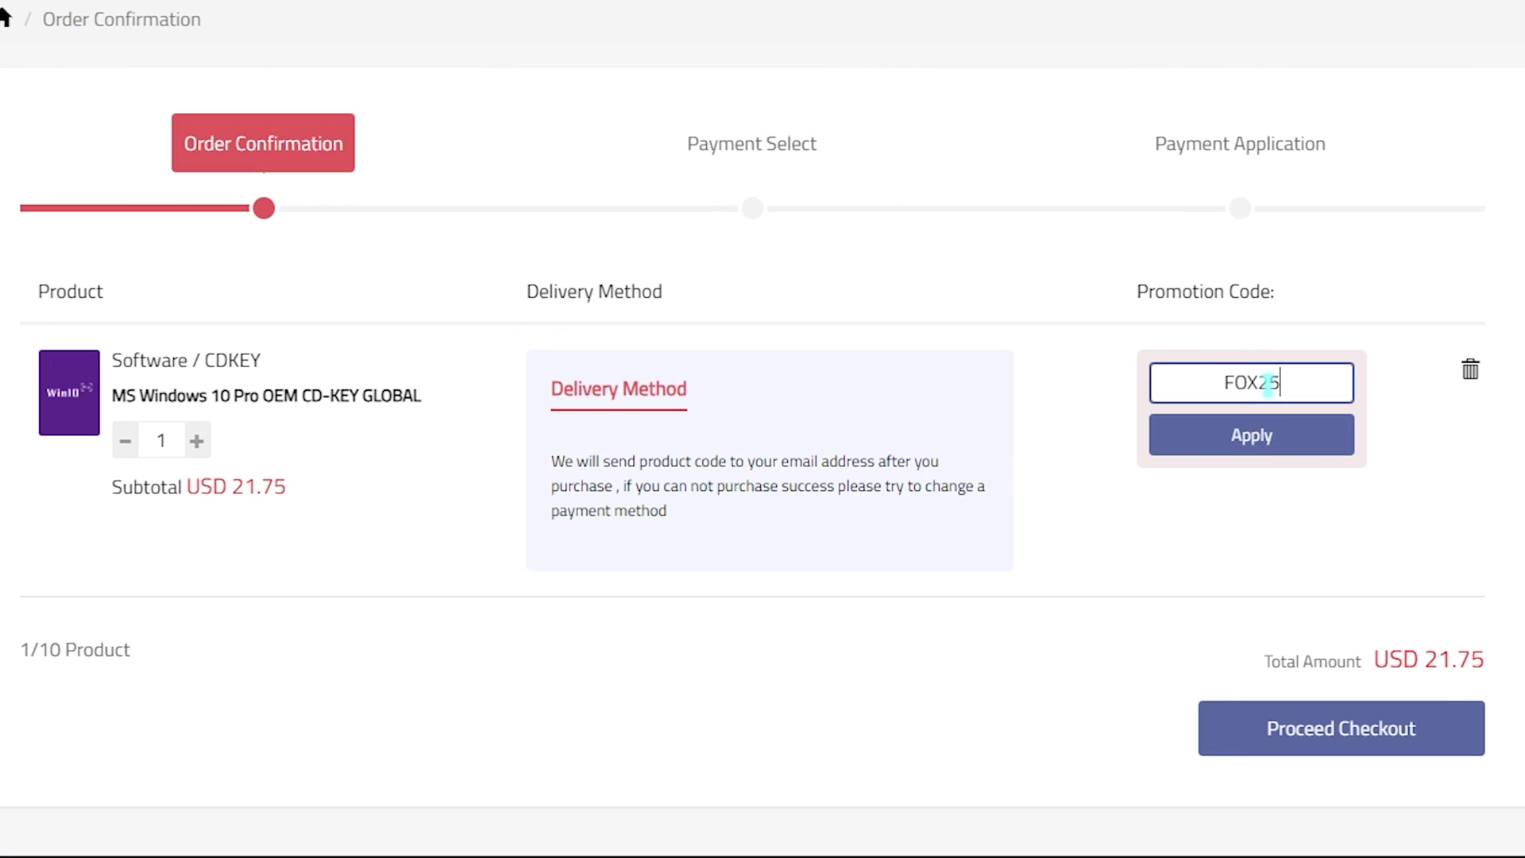
pyautogui.moveTo(1284, 389); pyautogui.dragTo(1157, 384)
pyautogui.click(1208, 436)
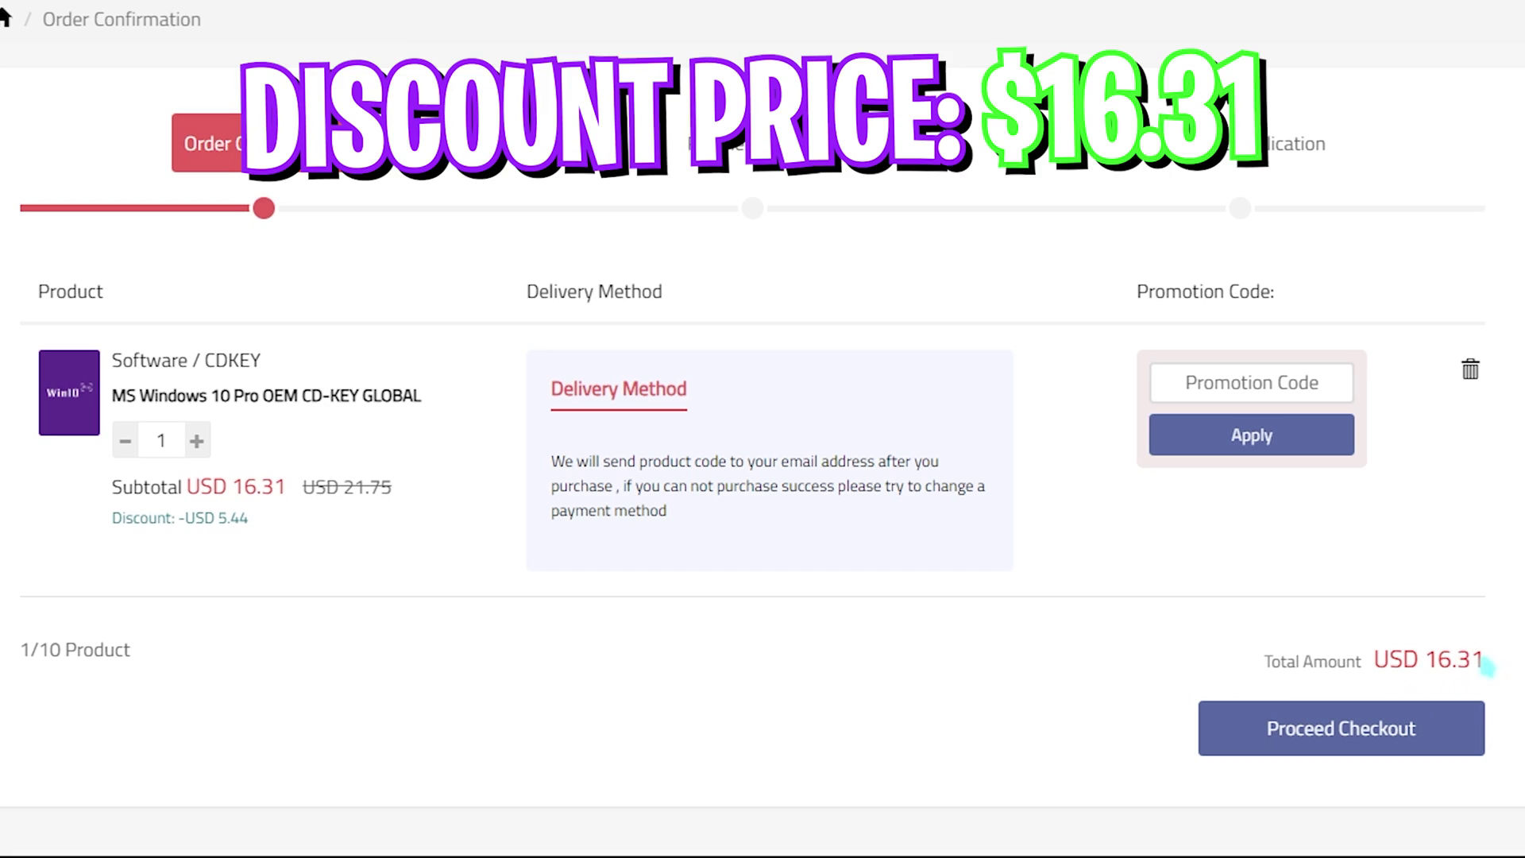
pyautogui.moveTo(1428, 659); pyautogui.dragTo(1484, 661)
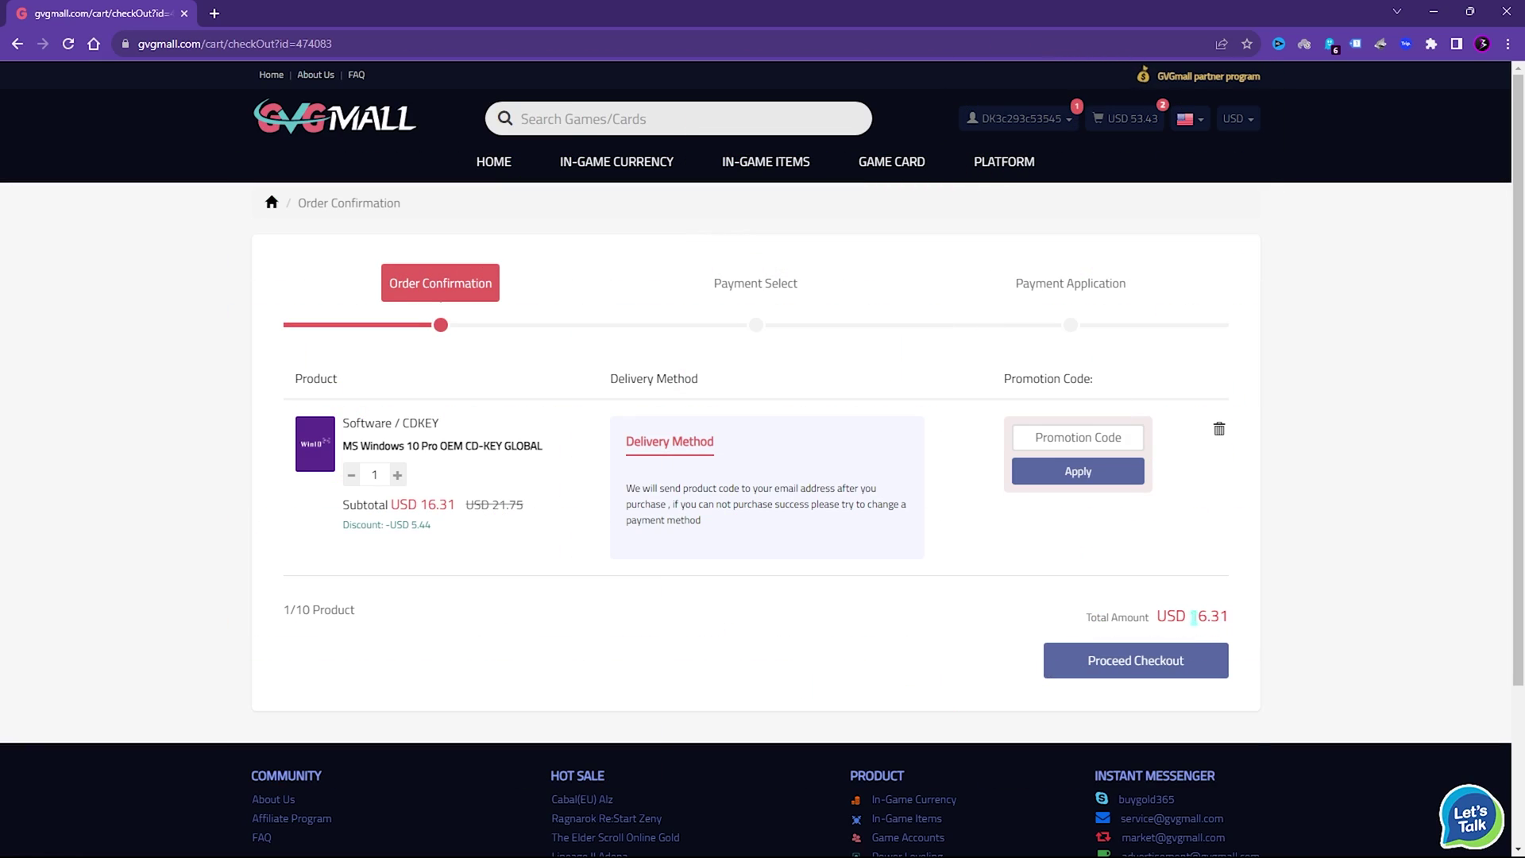
pyautogui.moveTo(1227, 625); pyautogui.dragTo(652, 596)
pyautogui.click(647, 586)
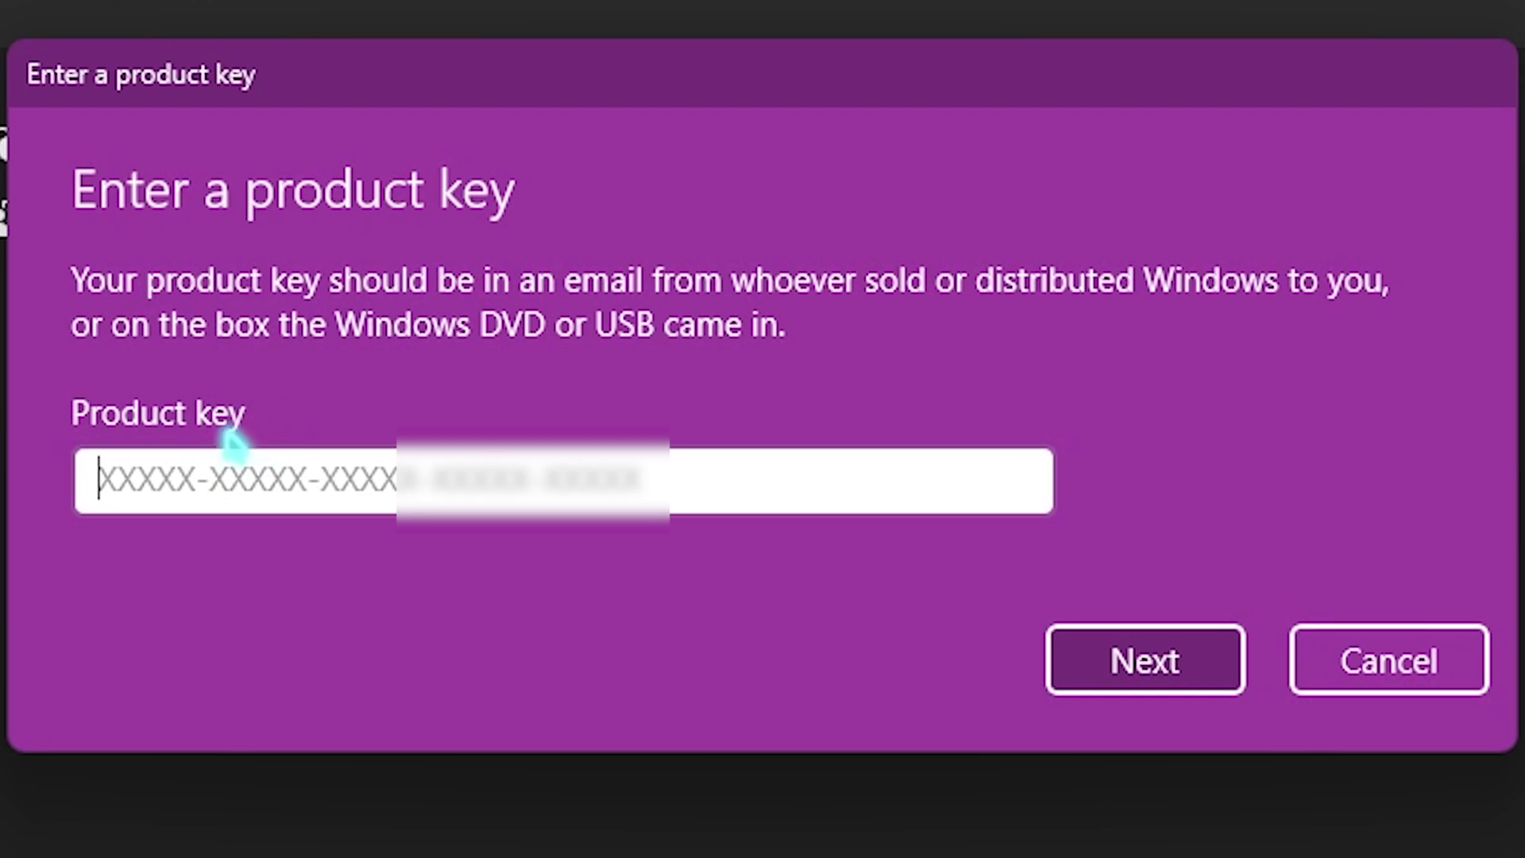
# - Paste the purchased product key and submit it to activate Windows
pyautogui.hotkey('ctrl', 'v')
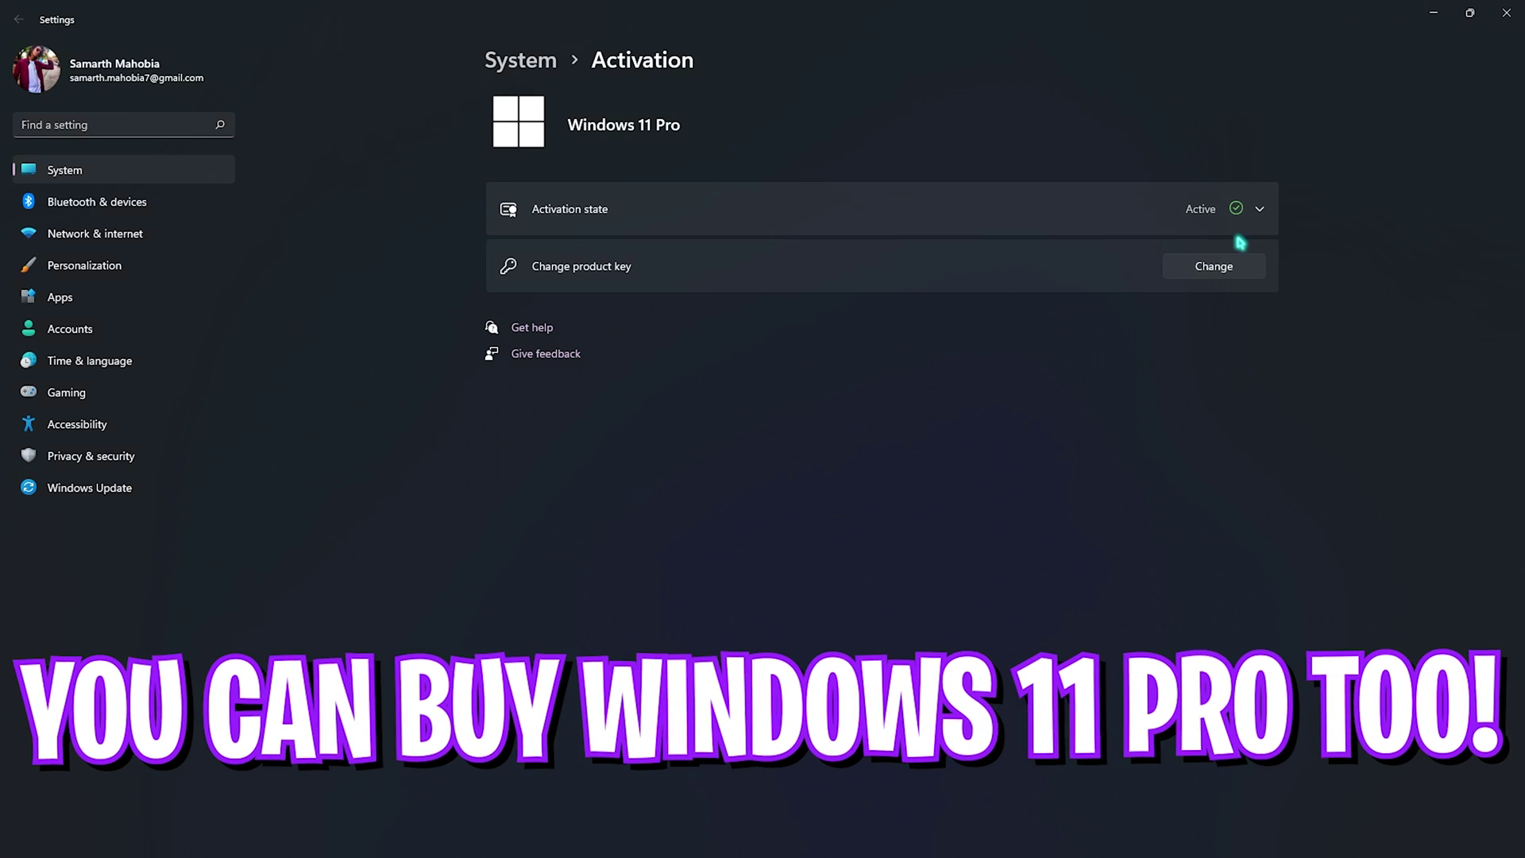
pyautogui.click(1238, 210)
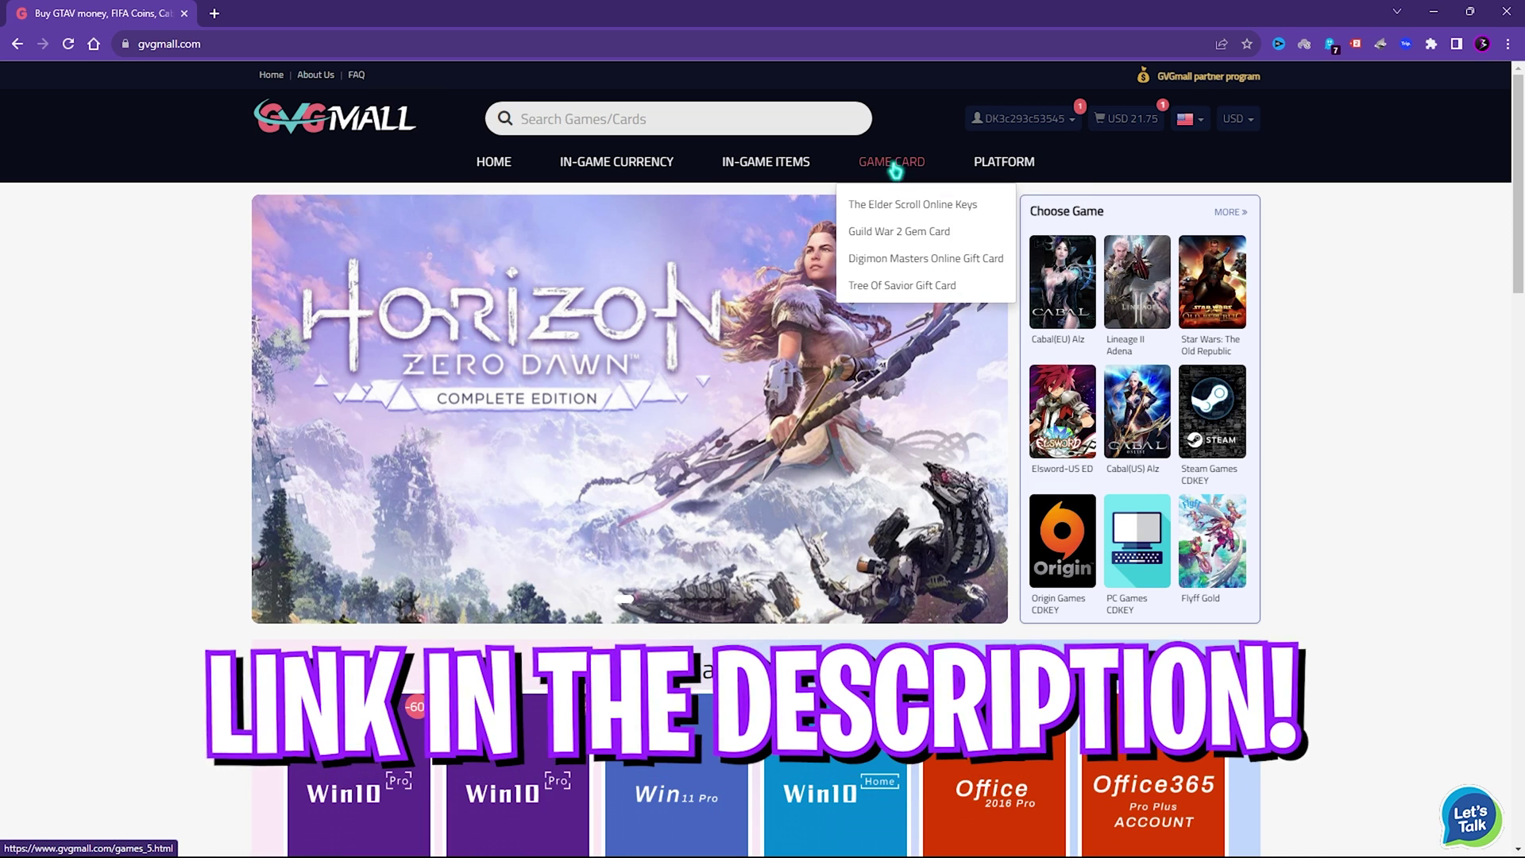
pyautogui.moveTo(612, 161)
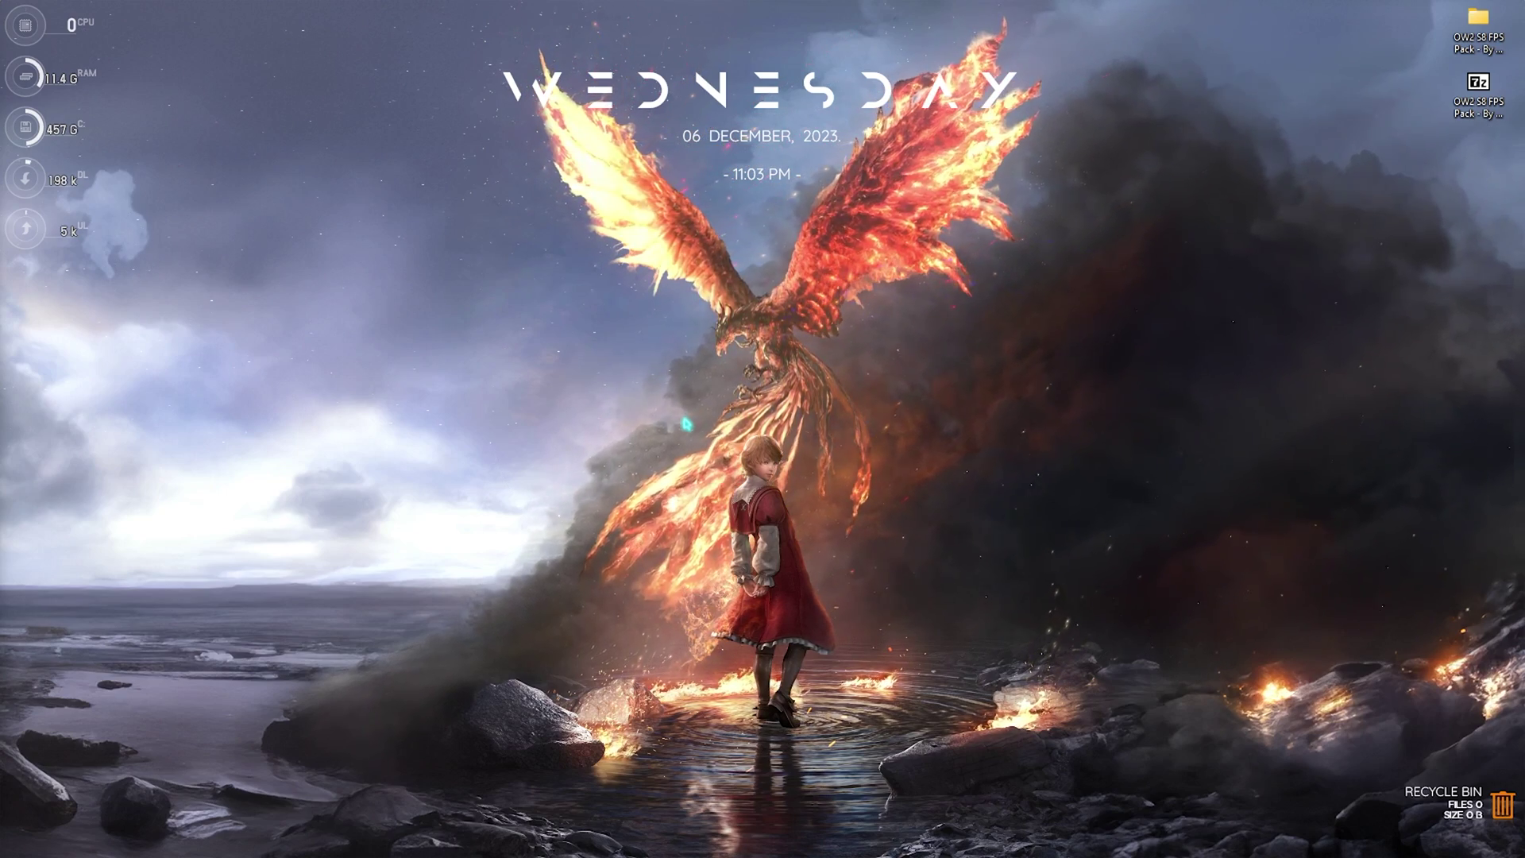
# - Open Performance Options by searching 'adju' in Windows search
pyautogui.press('super')
pyautogui.write('adju')
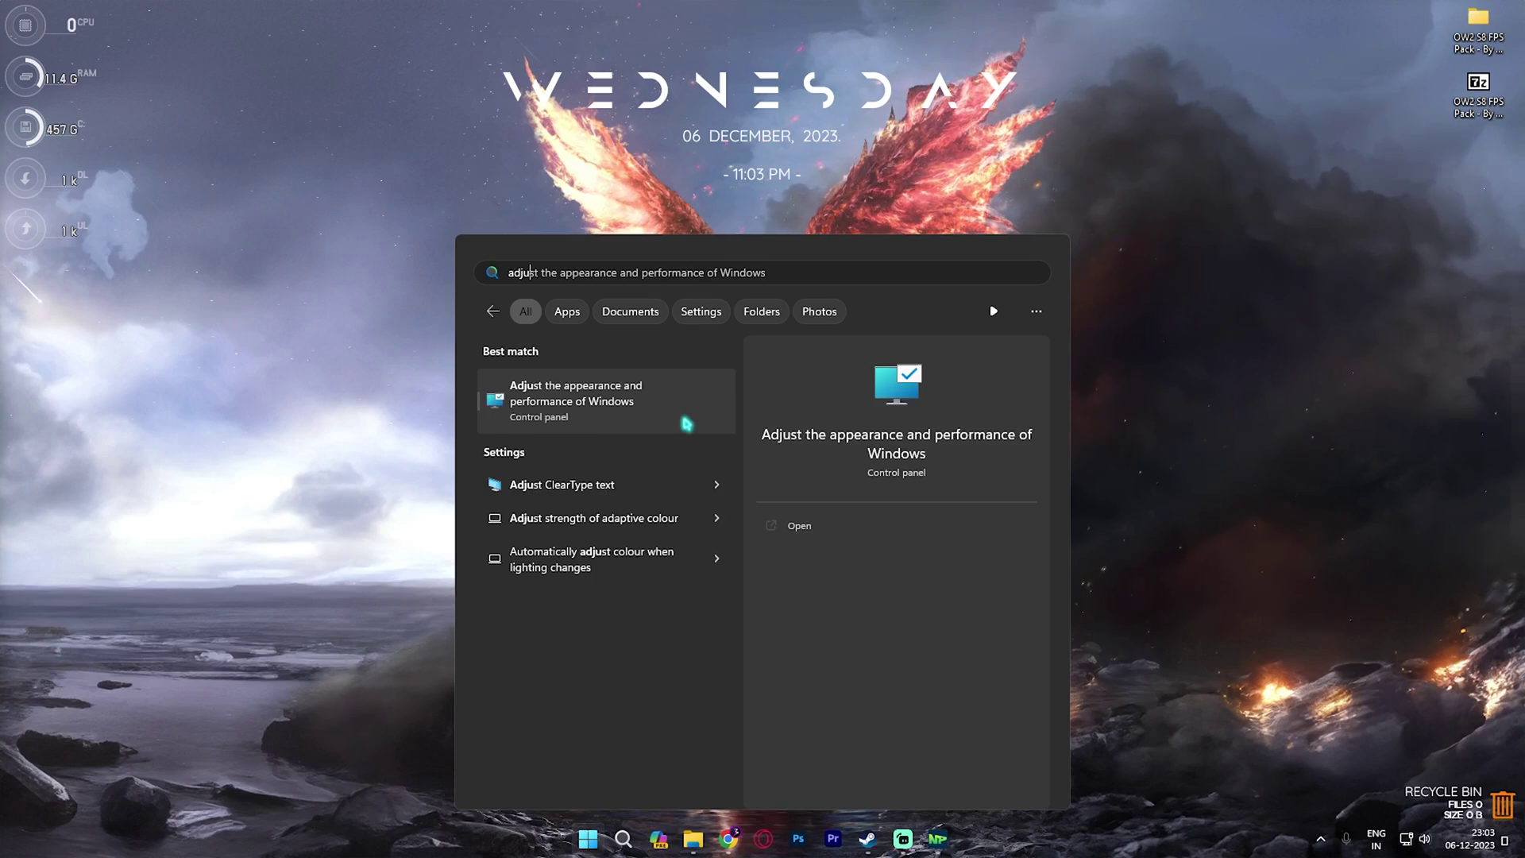
pyautogui.click(687, 423)
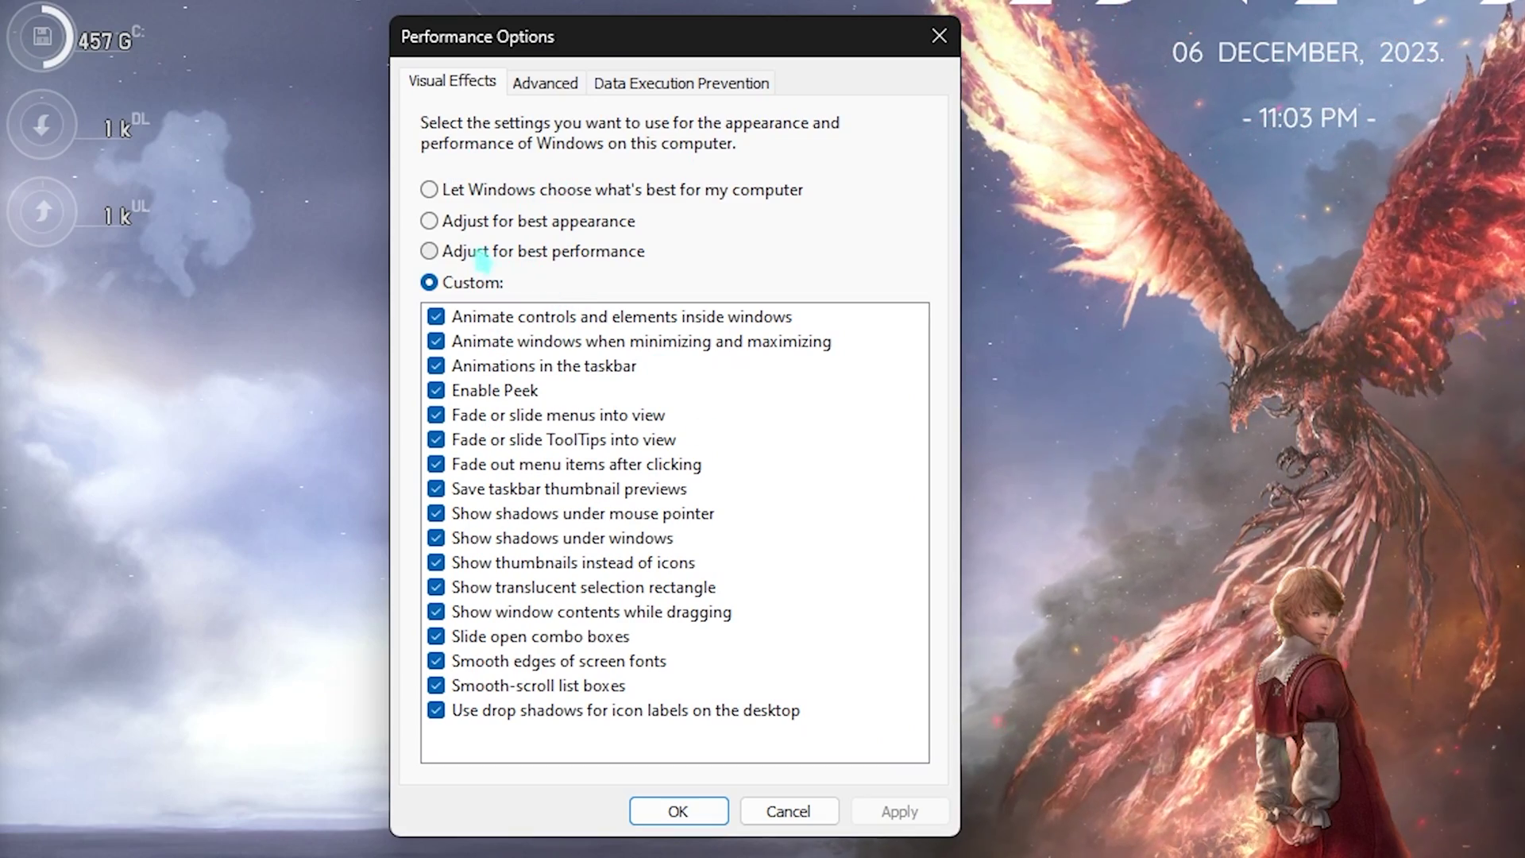
# - Choose Adjust for best performance, keeping only thumbnails and smooth screen font edges
pyautogui.click(483, 253)
pyautogui.click(578, 564)
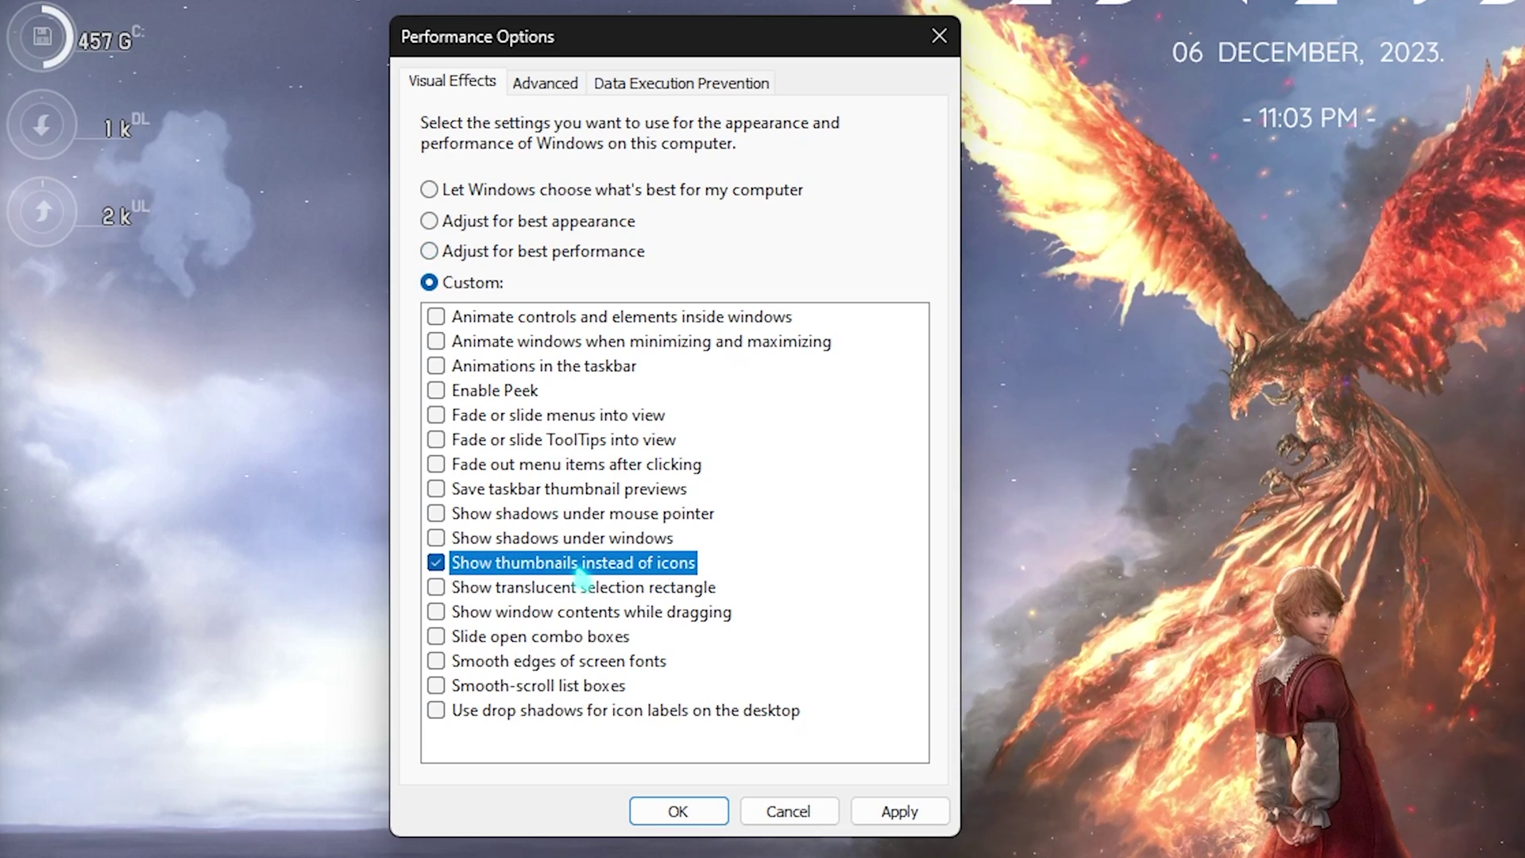
pyautogui.click(560, 663)
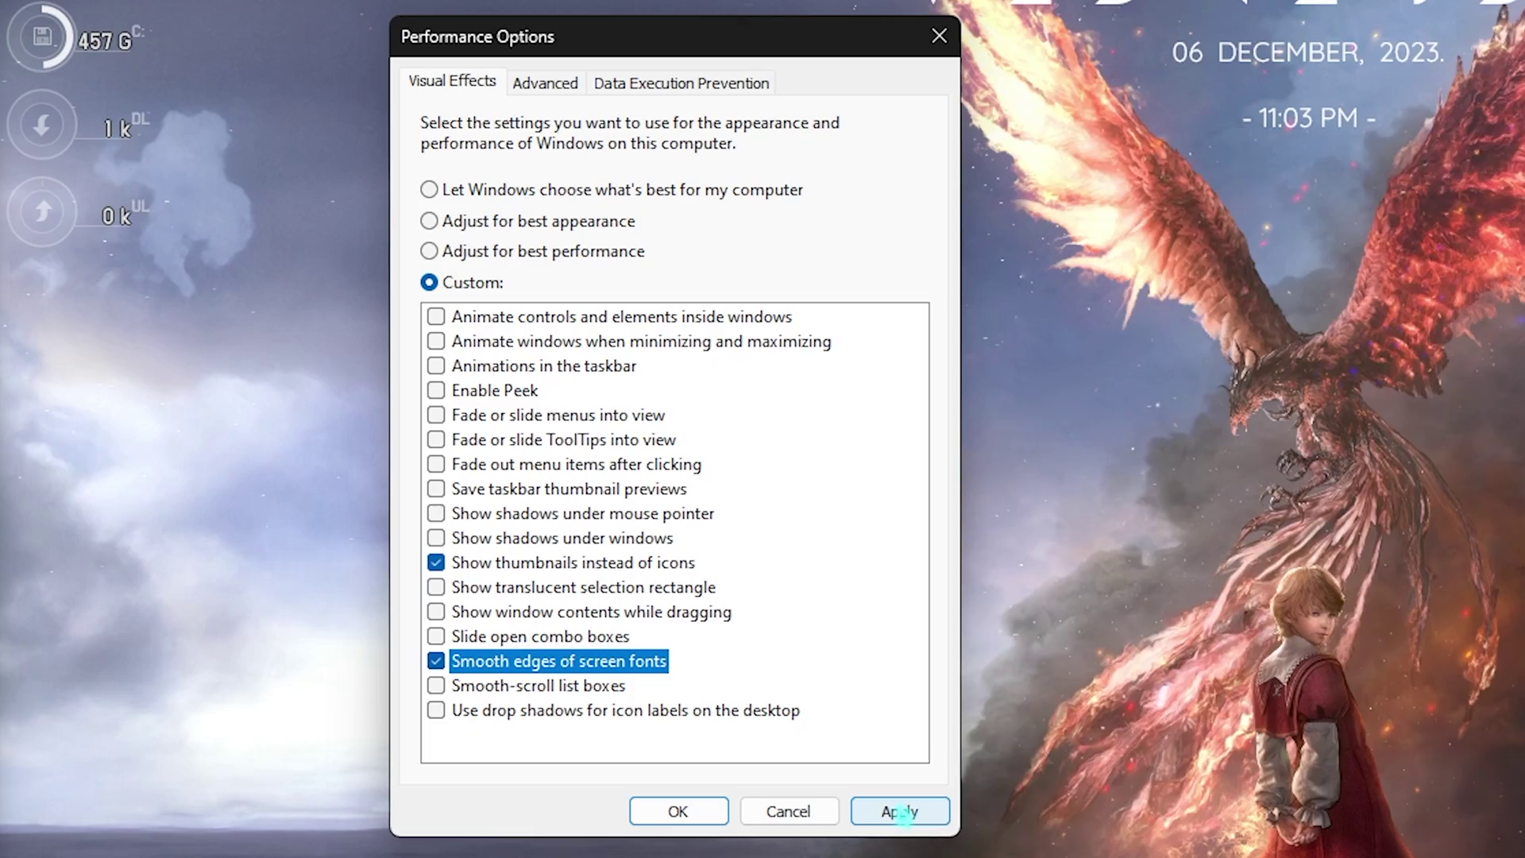
pyautogui.click(545, 82)
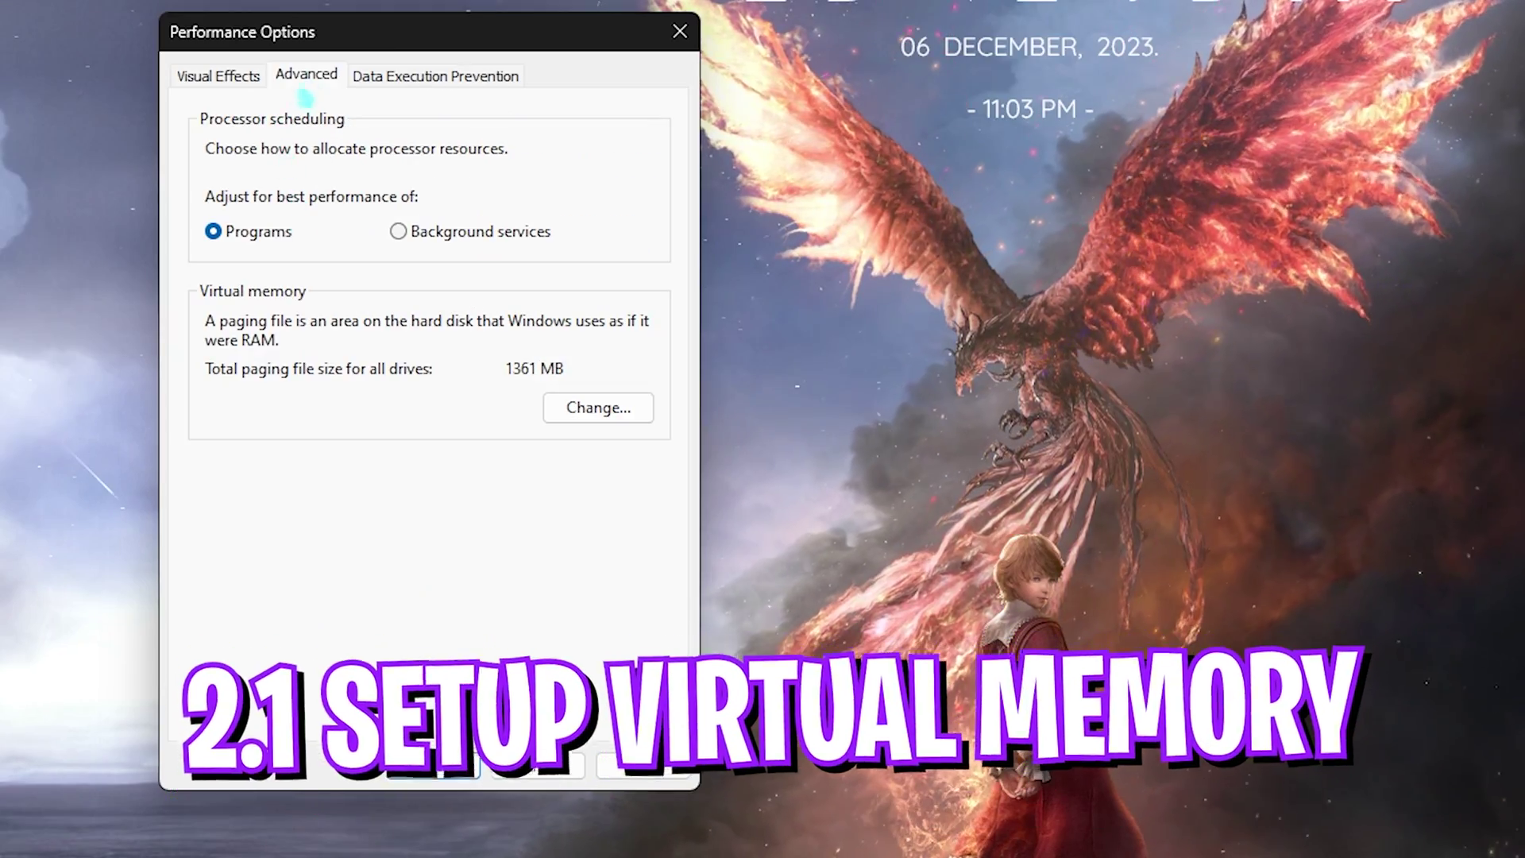
# - Open the virtual memory settings and check the installed 32 GB RAM in msinfo32
pyautogui.click(586, 411)
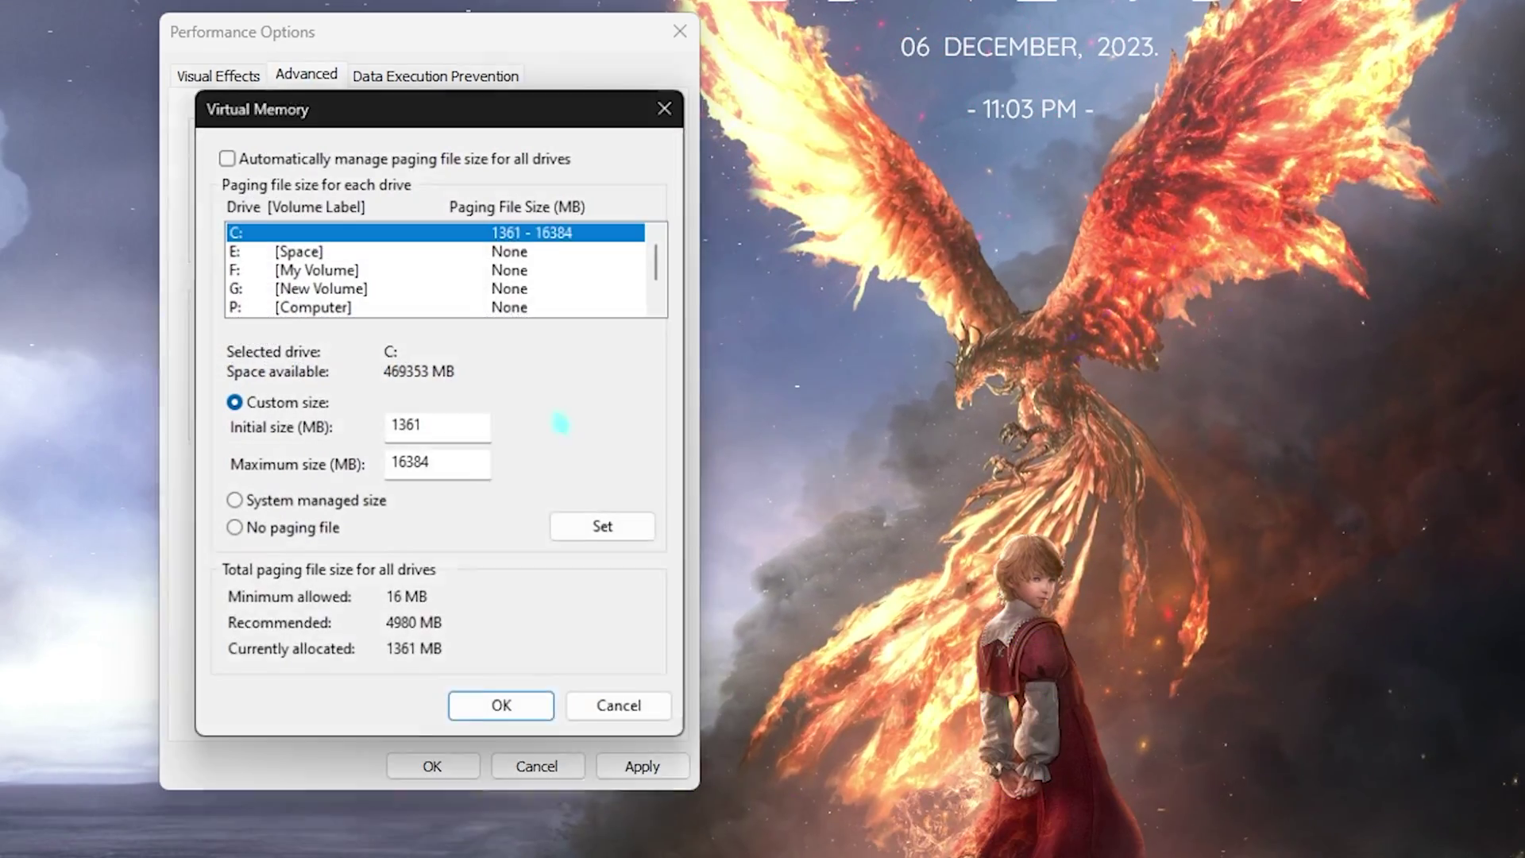
pyautogui.doubleClick(457, 430)
pyautogui.press('super')
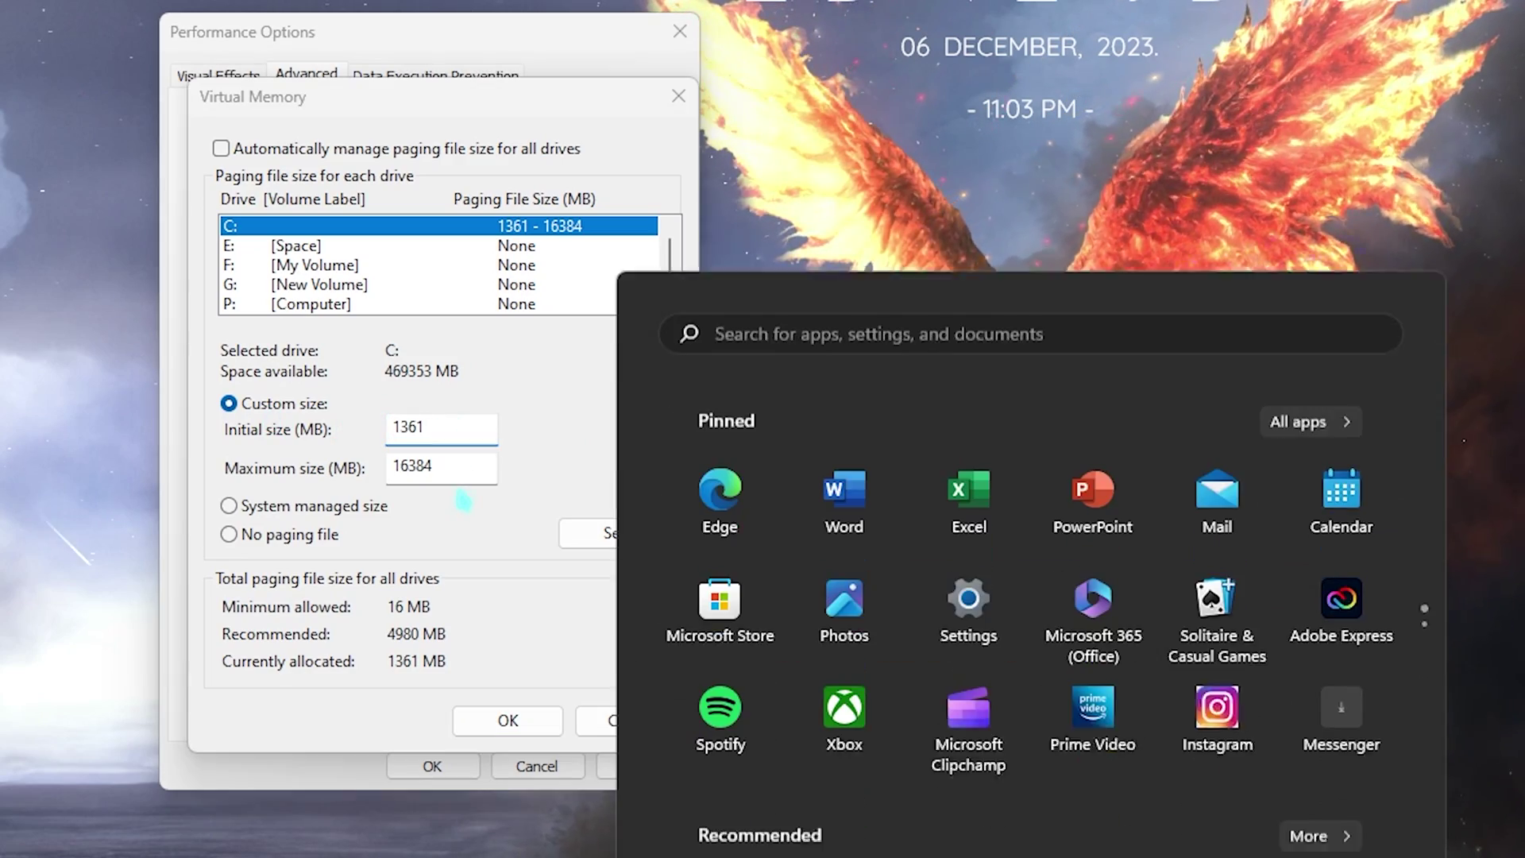
pyautogui.write('calculator')
pyautogui.press('Return')
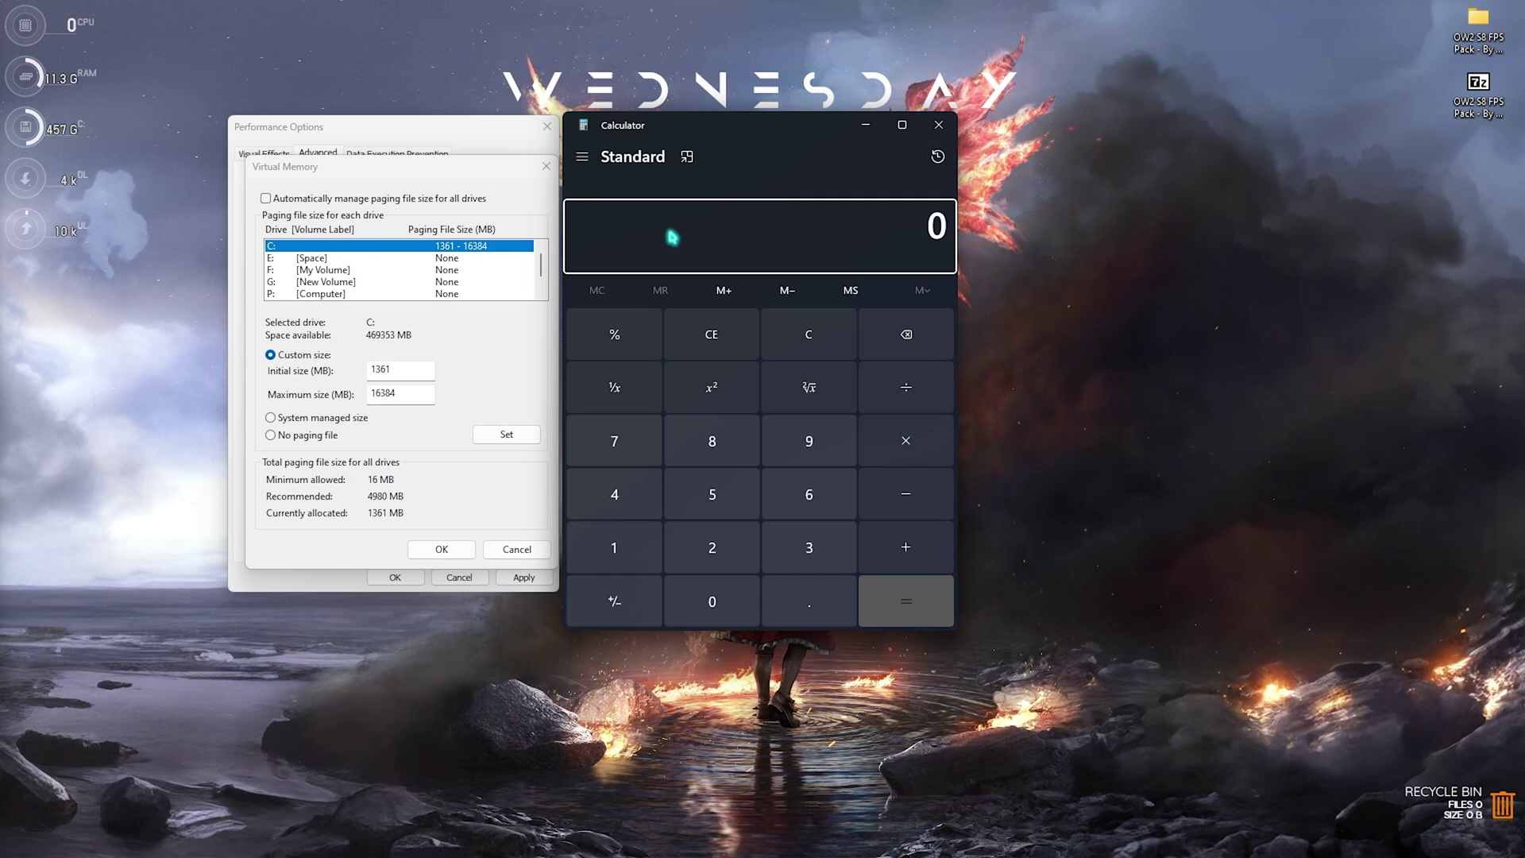
pyautogui.press('super')
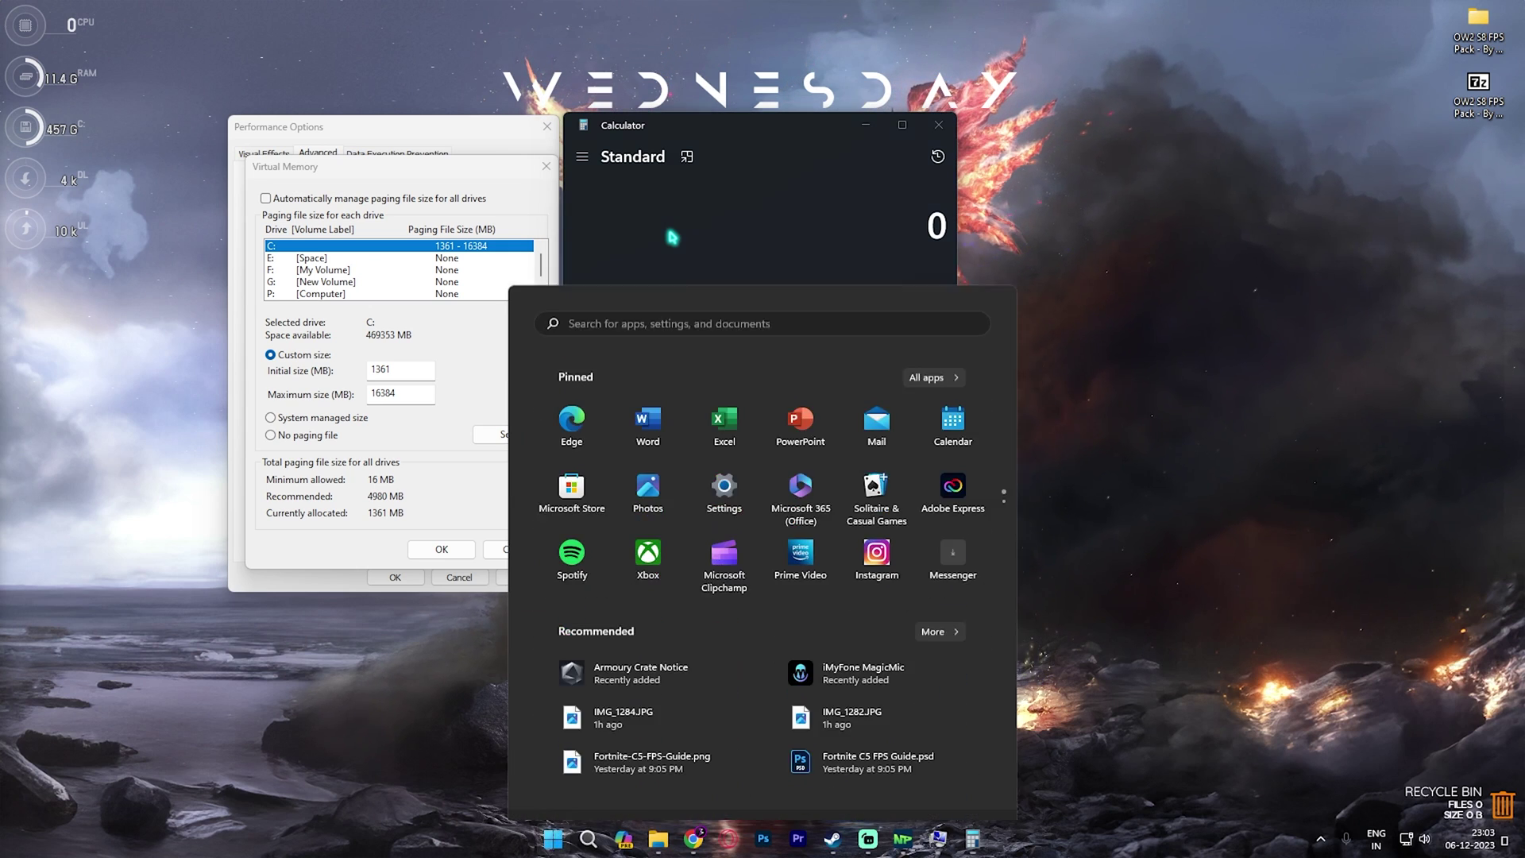
pyautogui.write('msinfo32')
pyautogui.press('Return')
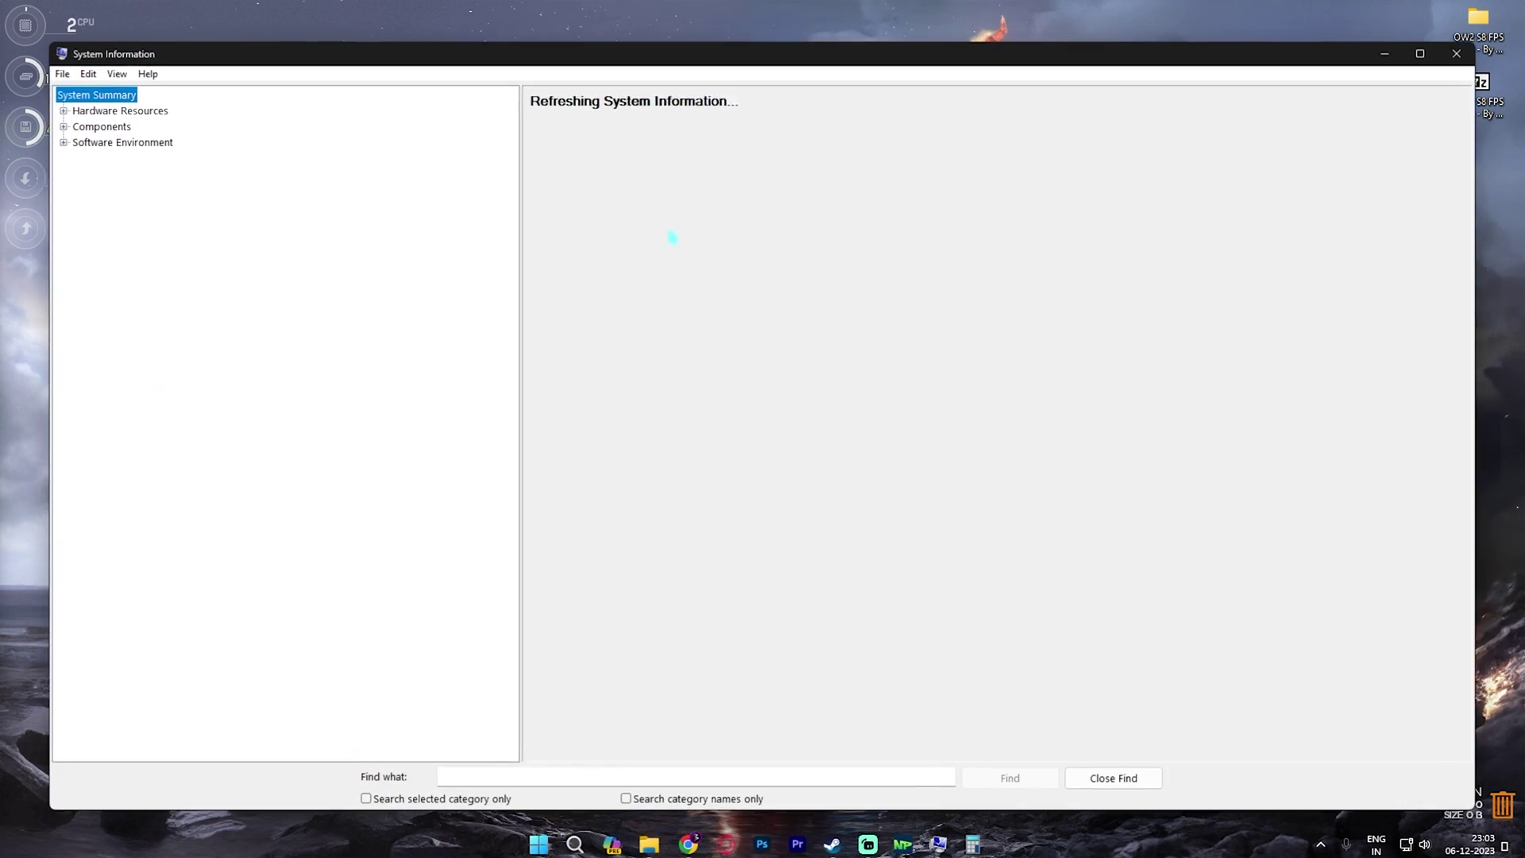
pyautogui.click(589, 566)
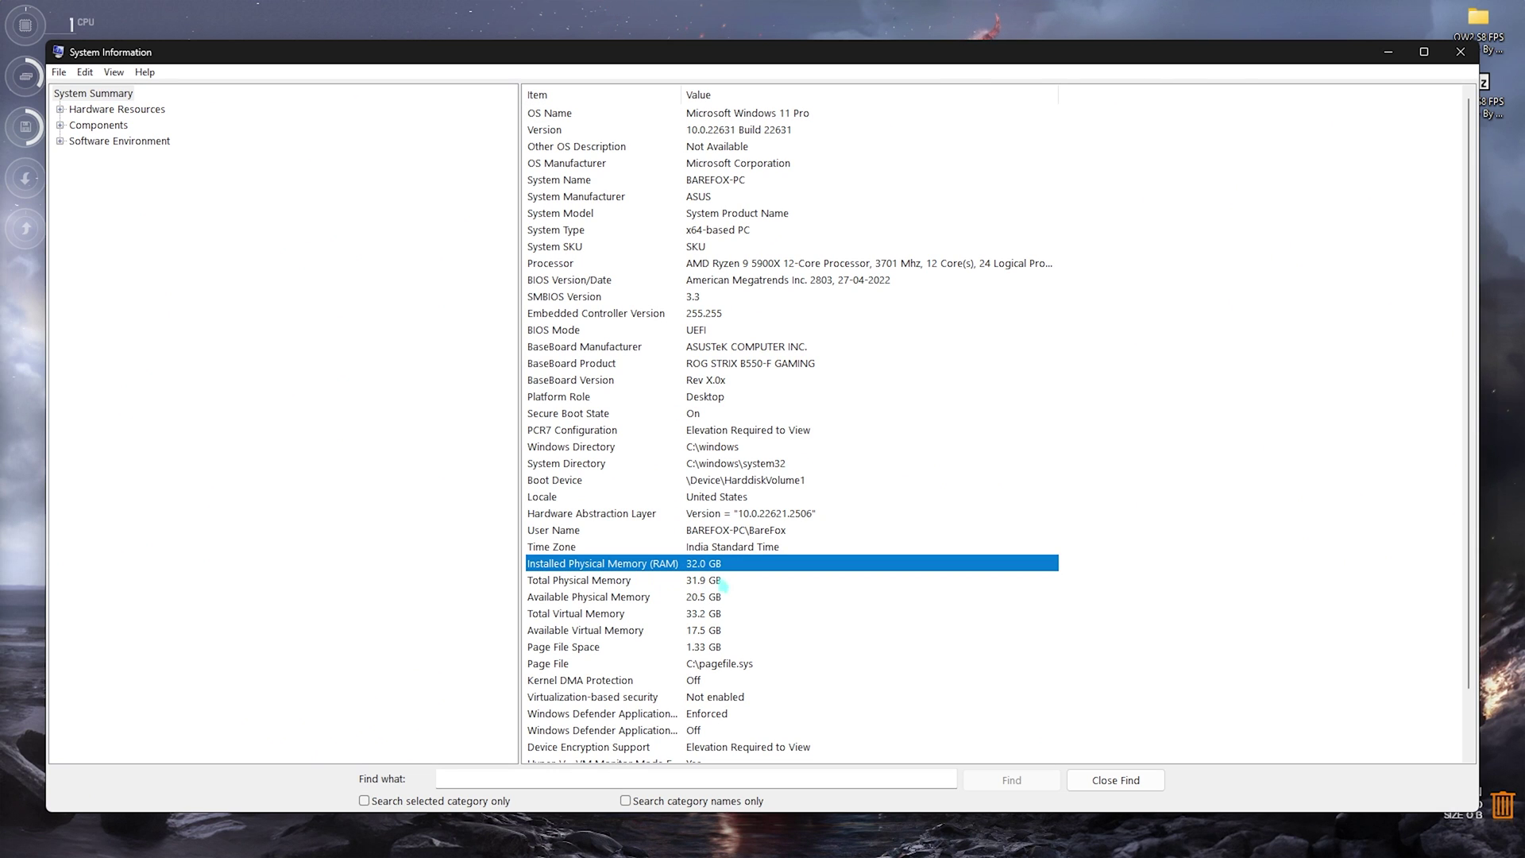
# - Calculate 32 × 1024 ÷ 2 in Calculator, giving 16,384 MB
pyautogui.click(1453, 56)
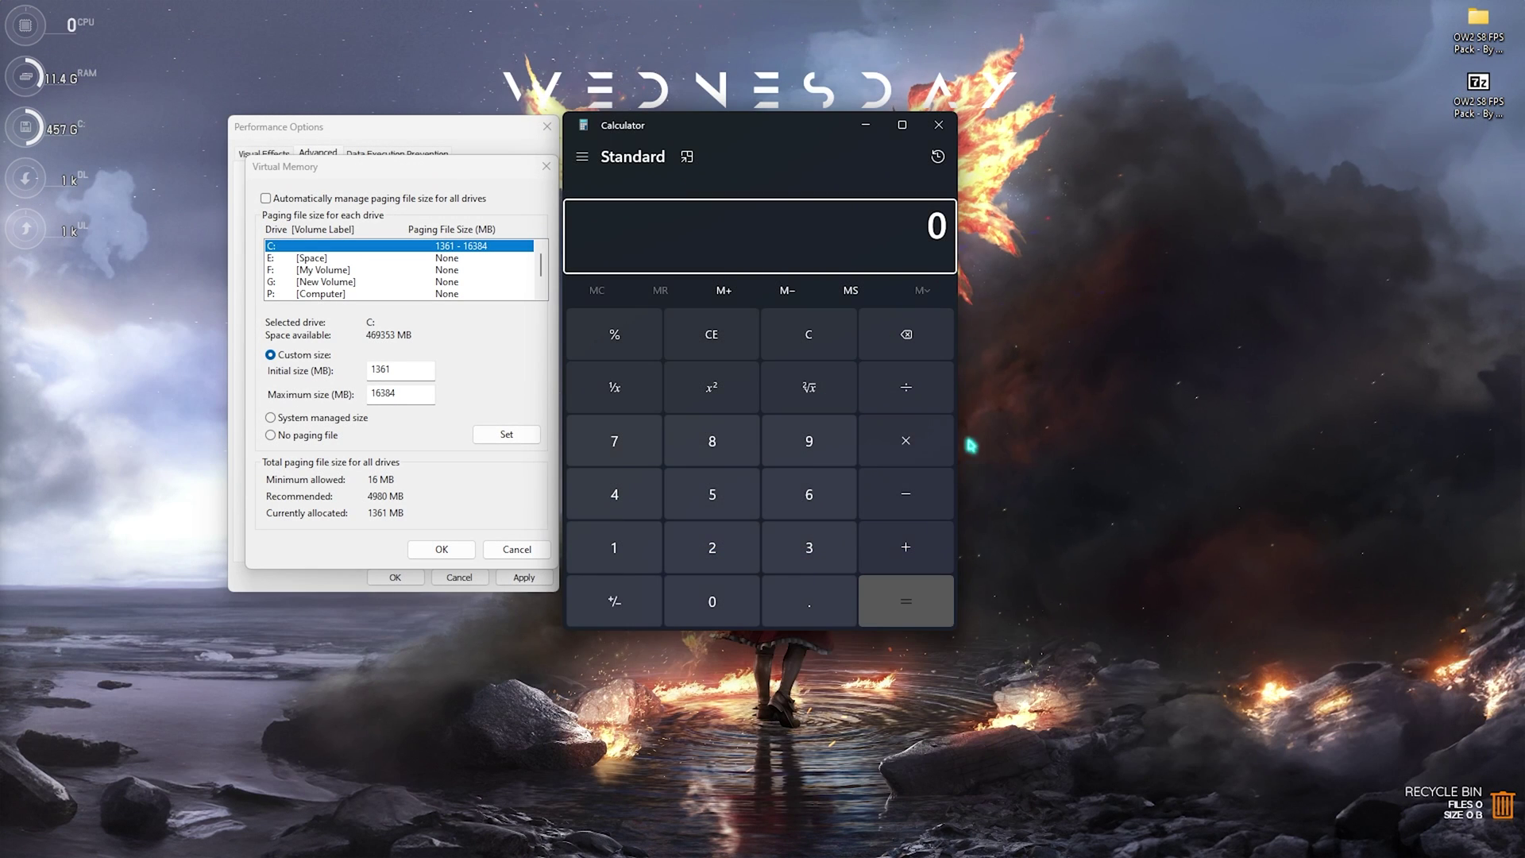
pyautogui.click(810, 547)
pyautogui.click(713, 547)
pyautogui.click(906, 441)
pyautogui.click(614, 547)
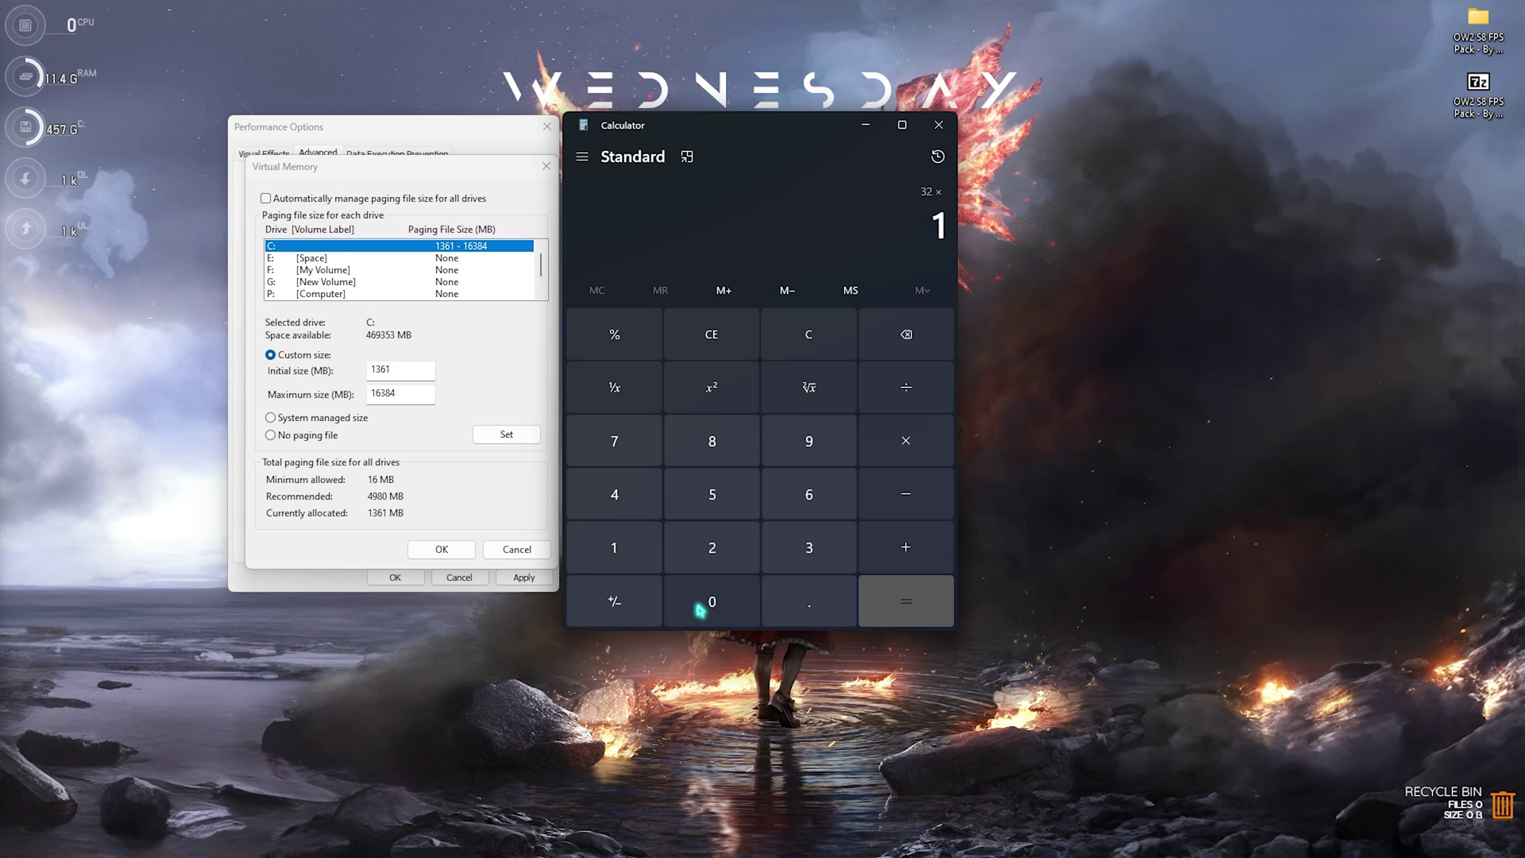
pyautogui.click(711, 601)
pyautogui.click(712, 548)
pyautogui.click(614, 494)
pyautogui.click(906, 601)
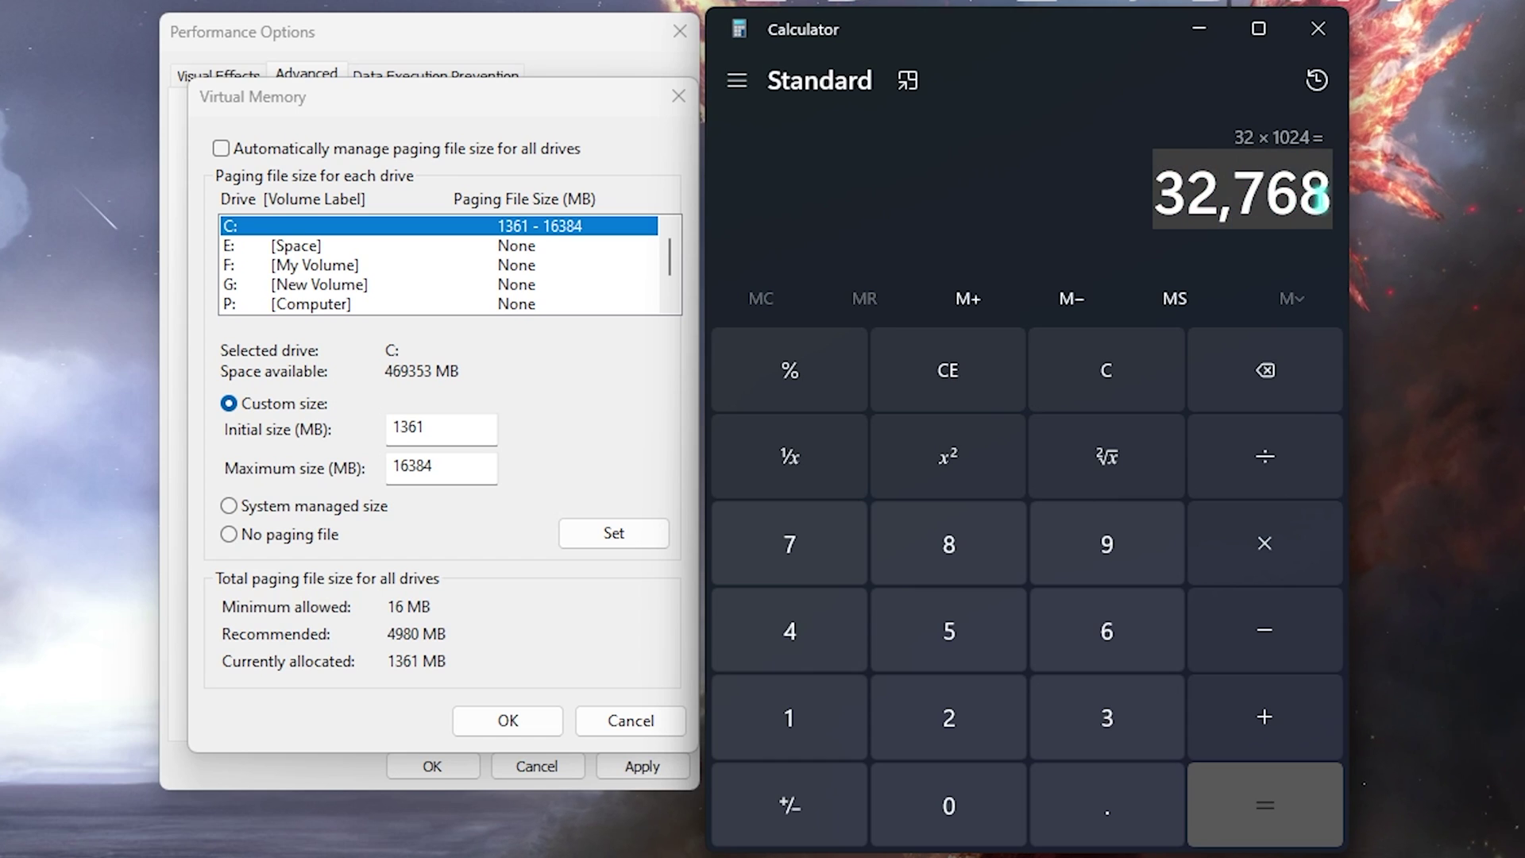
pyautogui.click(1264, 456)
pyautogui.click(949, 717)
pyautogui.press('Return')
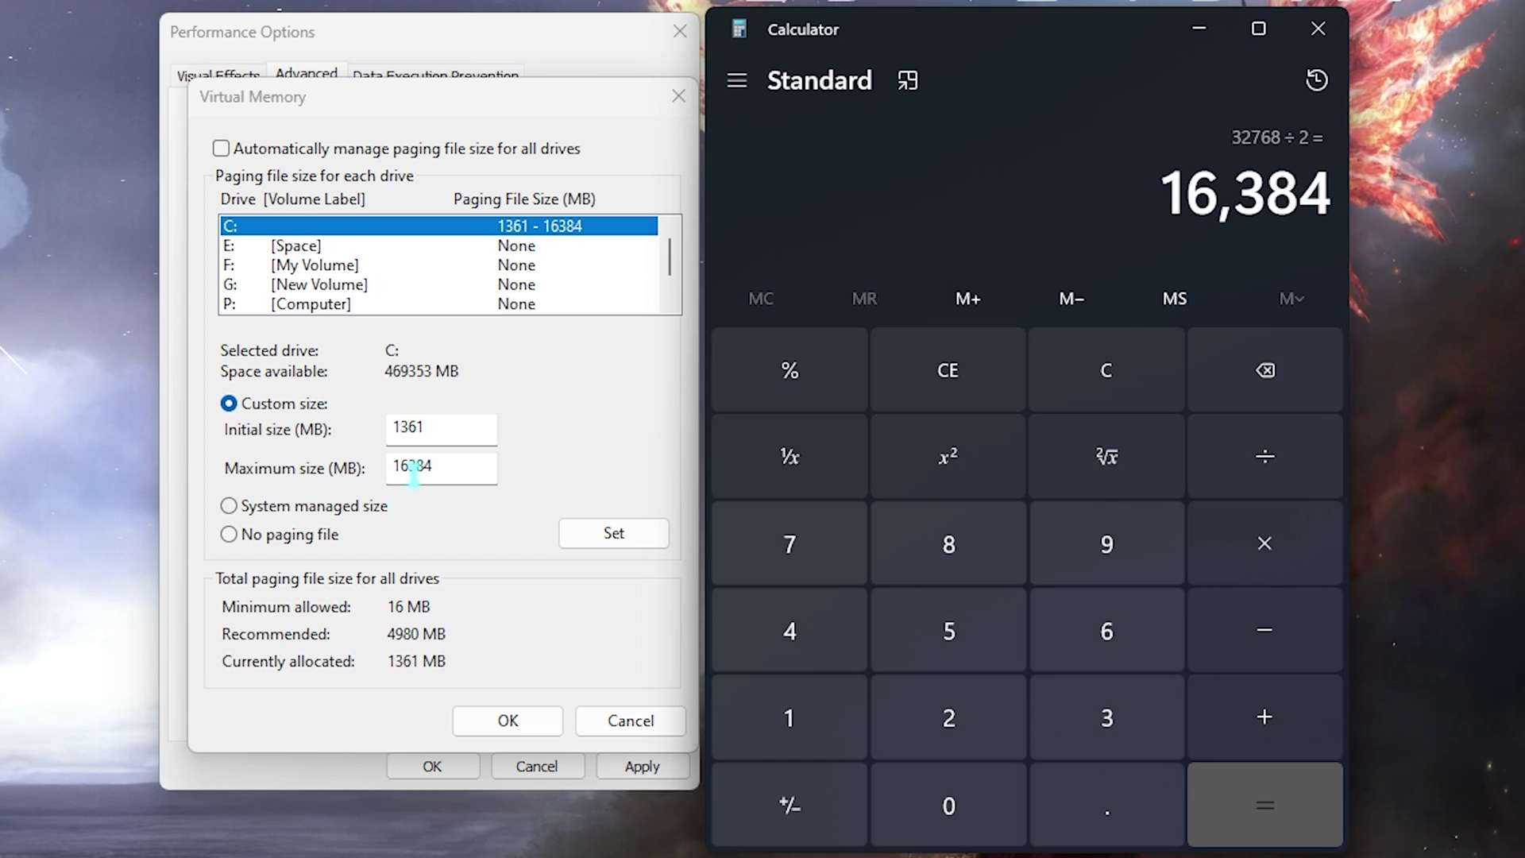
# - Set drive C:'s paging file maximum to 16384 MB and confirm with OK
pyautogui.moveTo(443, 466); pyautogui.dragTo(377, 474)
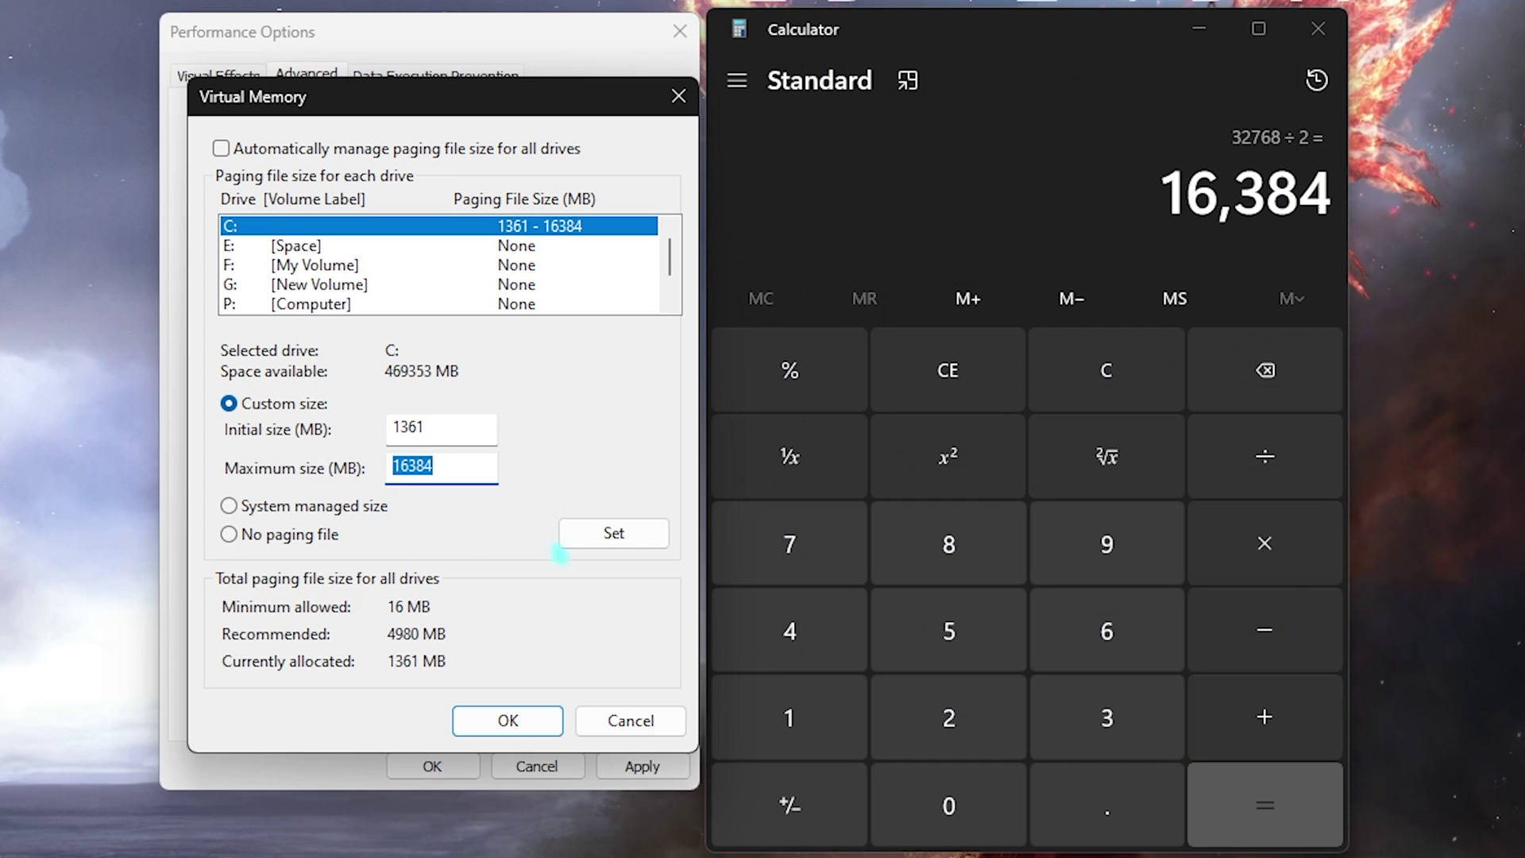
pyautogui.click(612, 534)
pyautogui.click(543, 721)
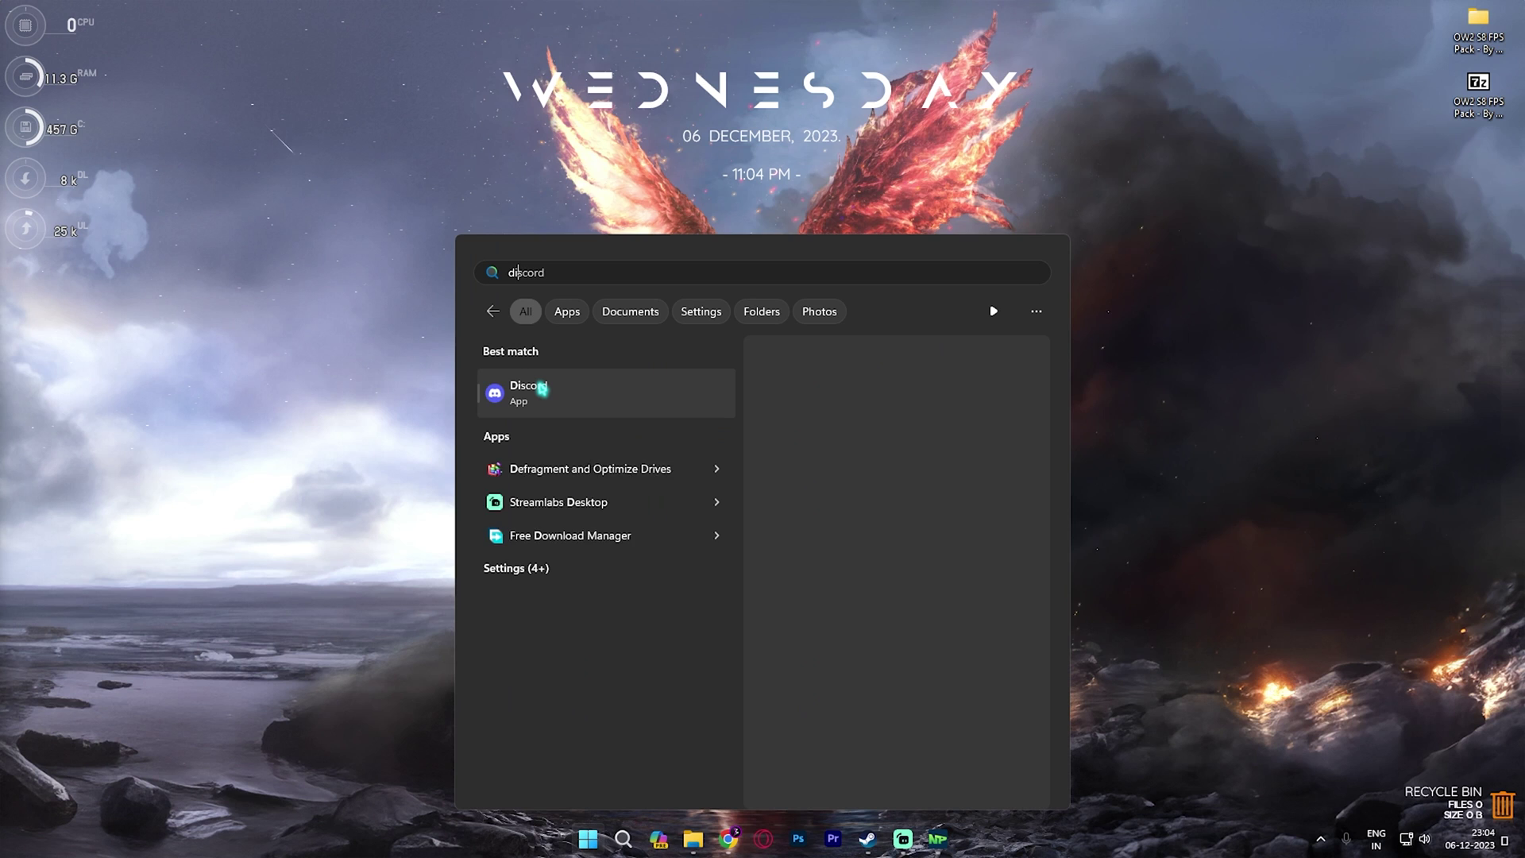
# - Open Defragment and Optimize Drives and retrim the C: solid state drive
pyautogui.write('s')
pyautogui.press('Down')
pyautogui.press('Down')
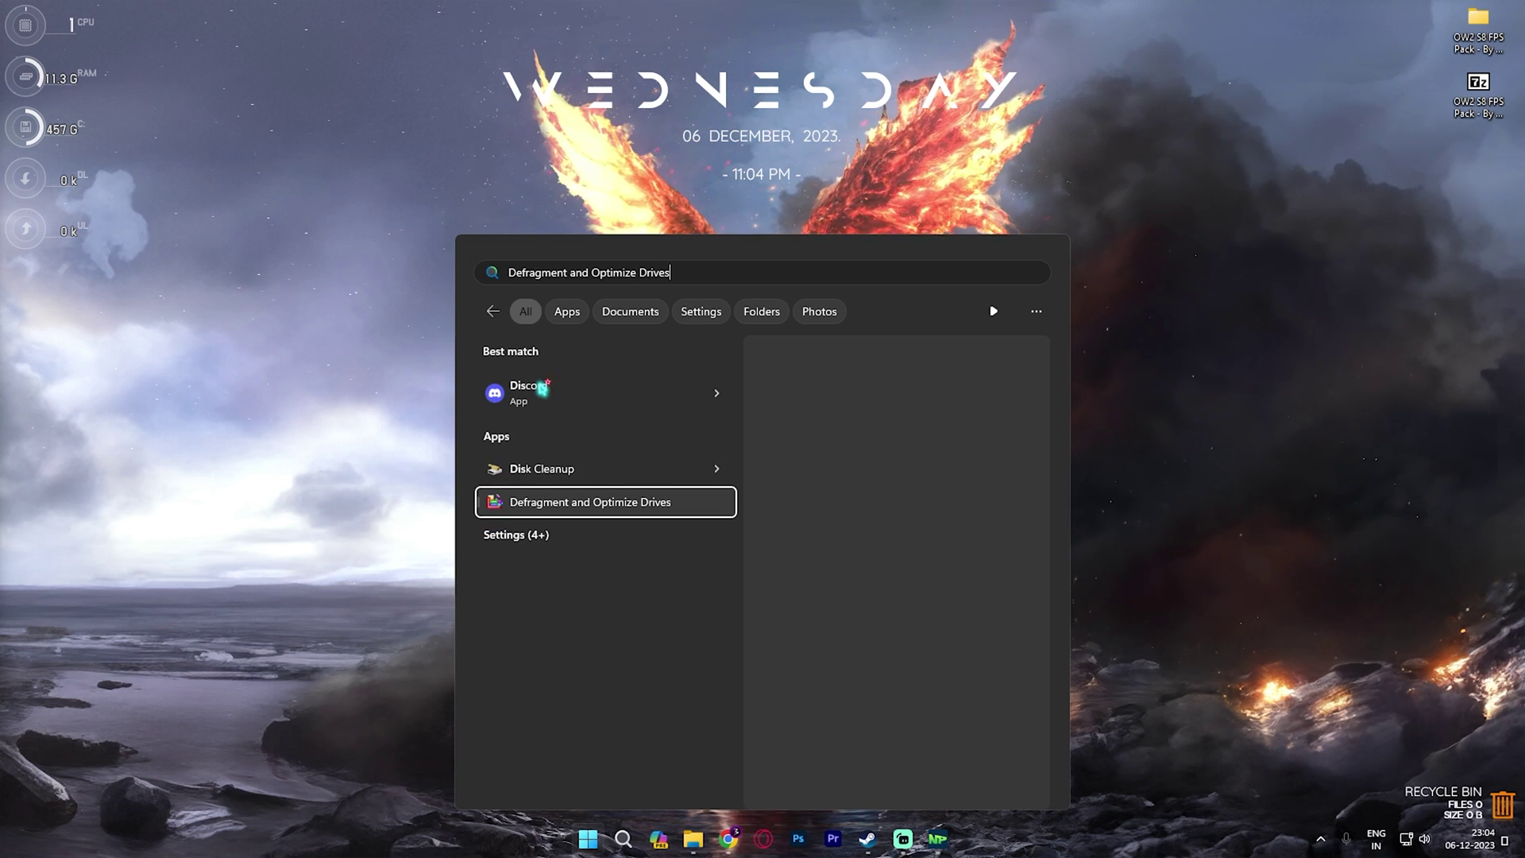
pyautogui.press('Return')
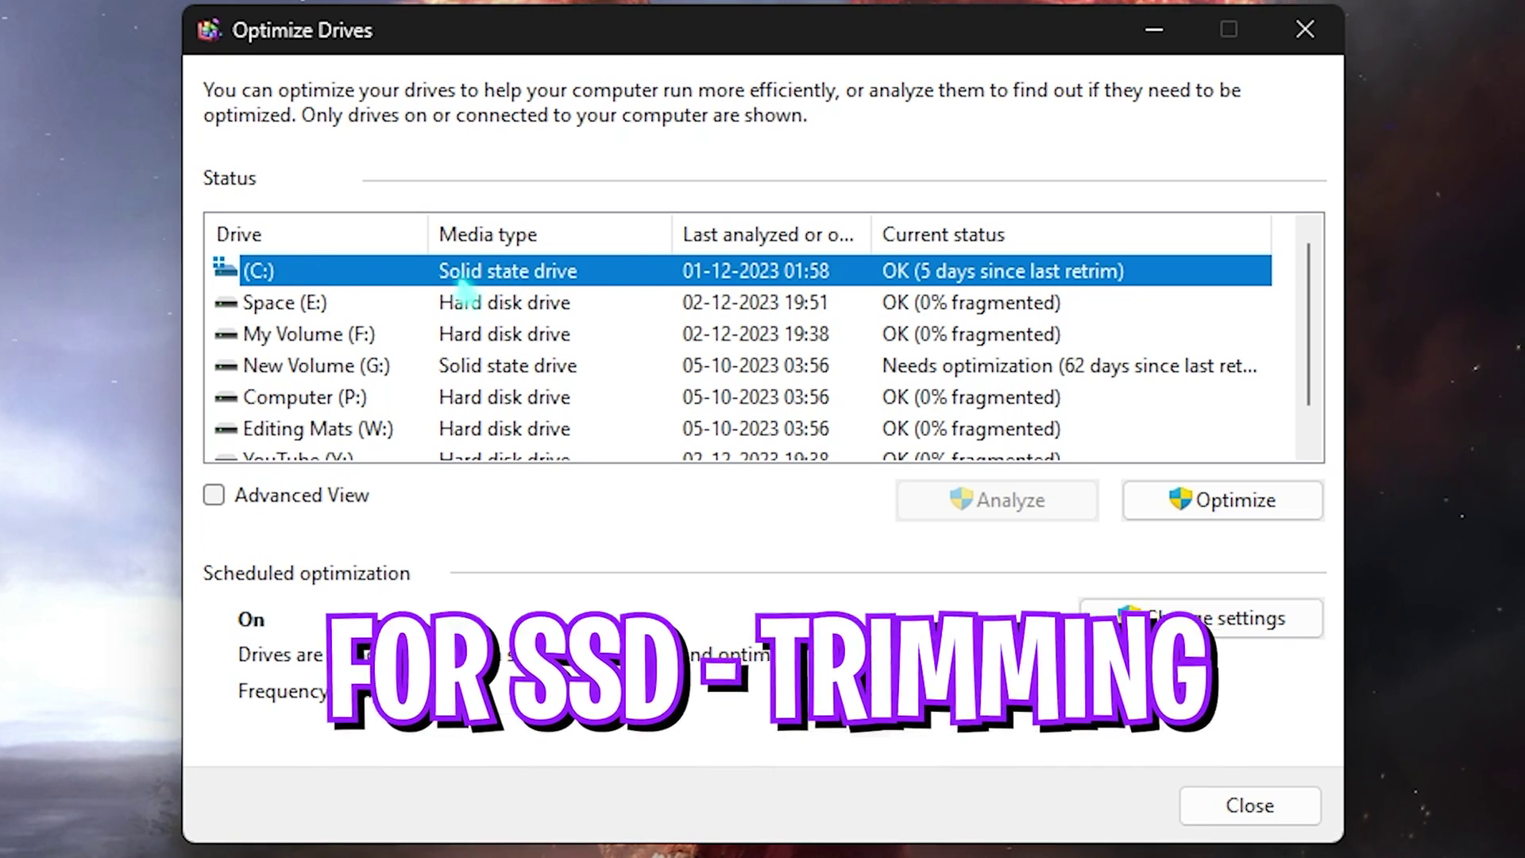
pyautogui.click(1249, 502)
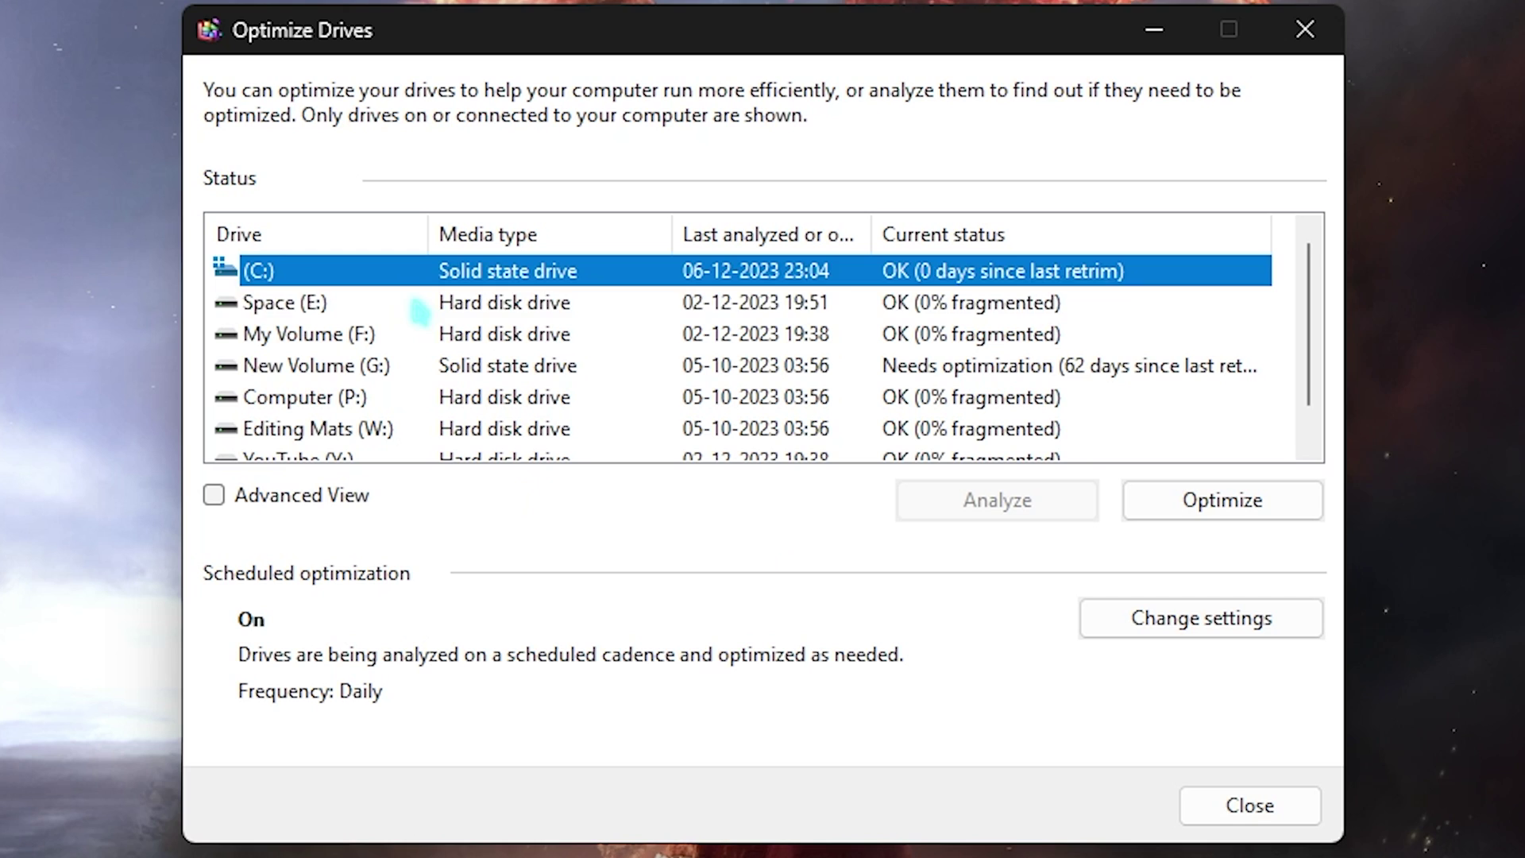
# - Analyze the Space (E:) hard disk and start defragmenting it
pyautogui.click(418, 312)
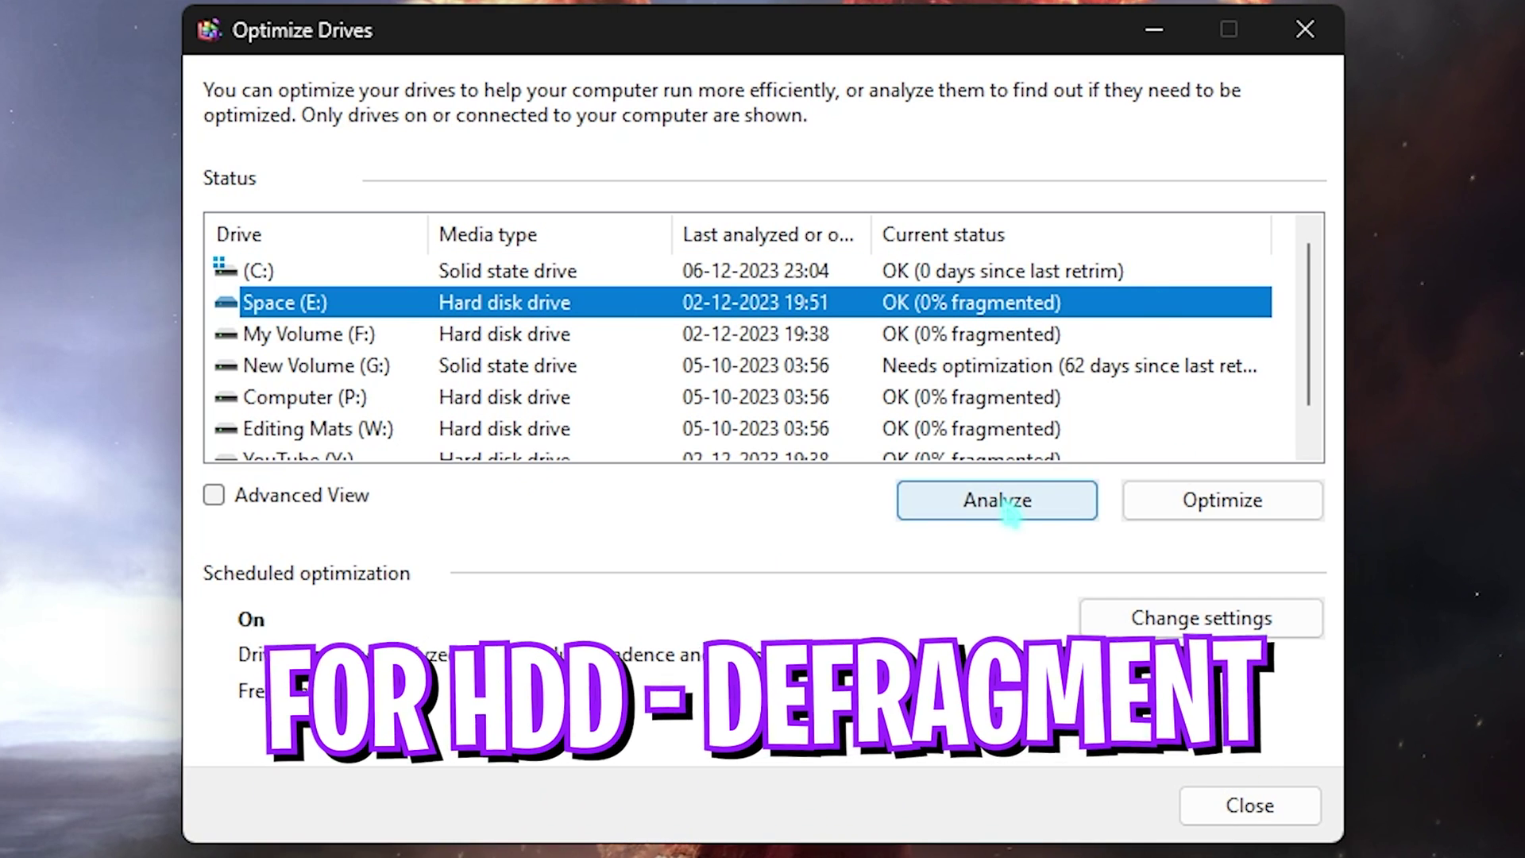
pyautogui.click(1015, 501)
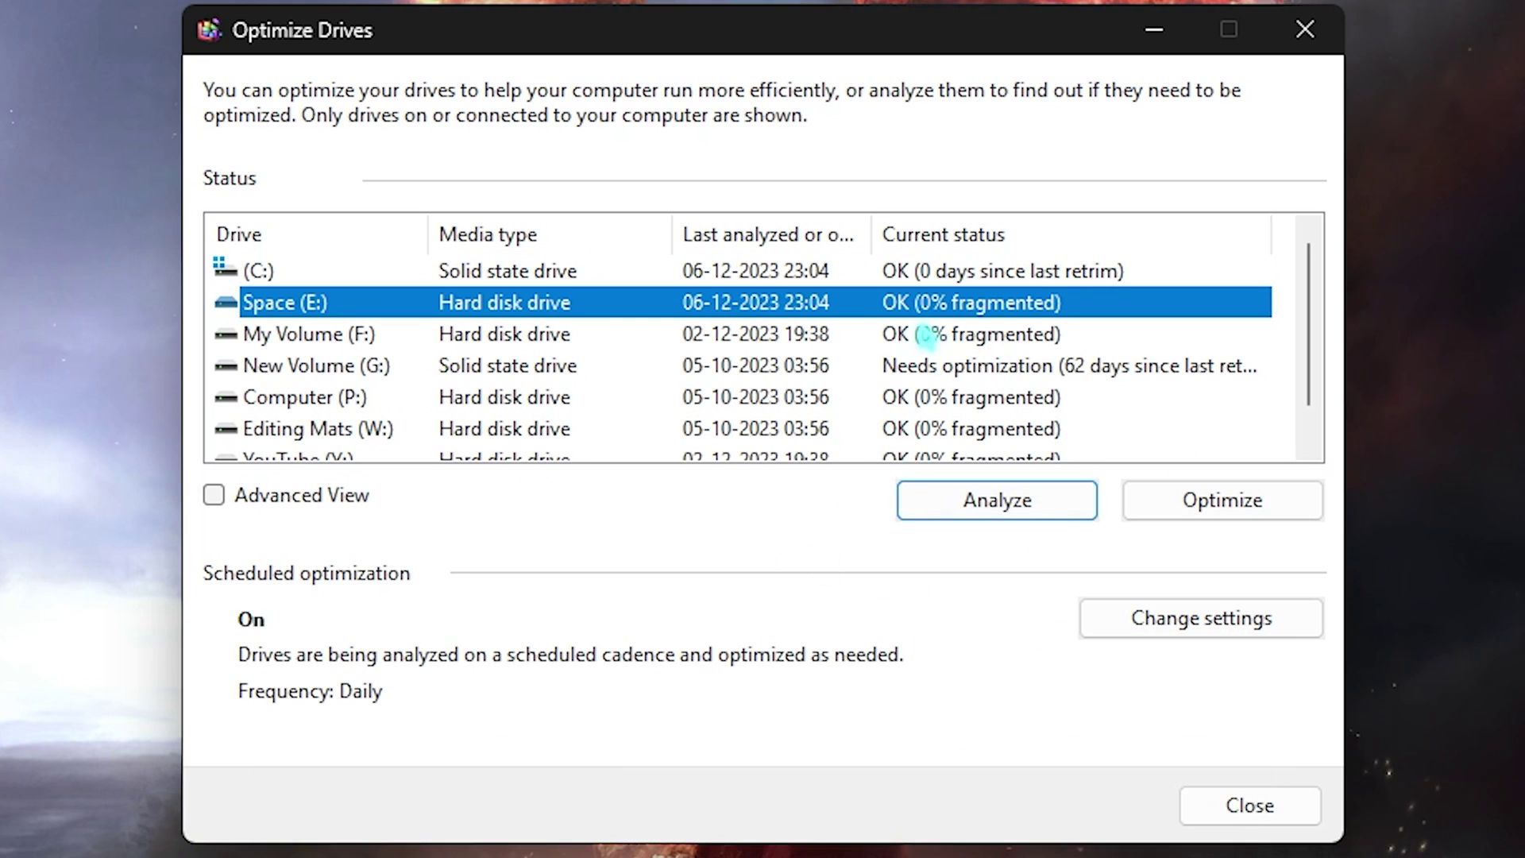
pyautogui.click(1221, 500)
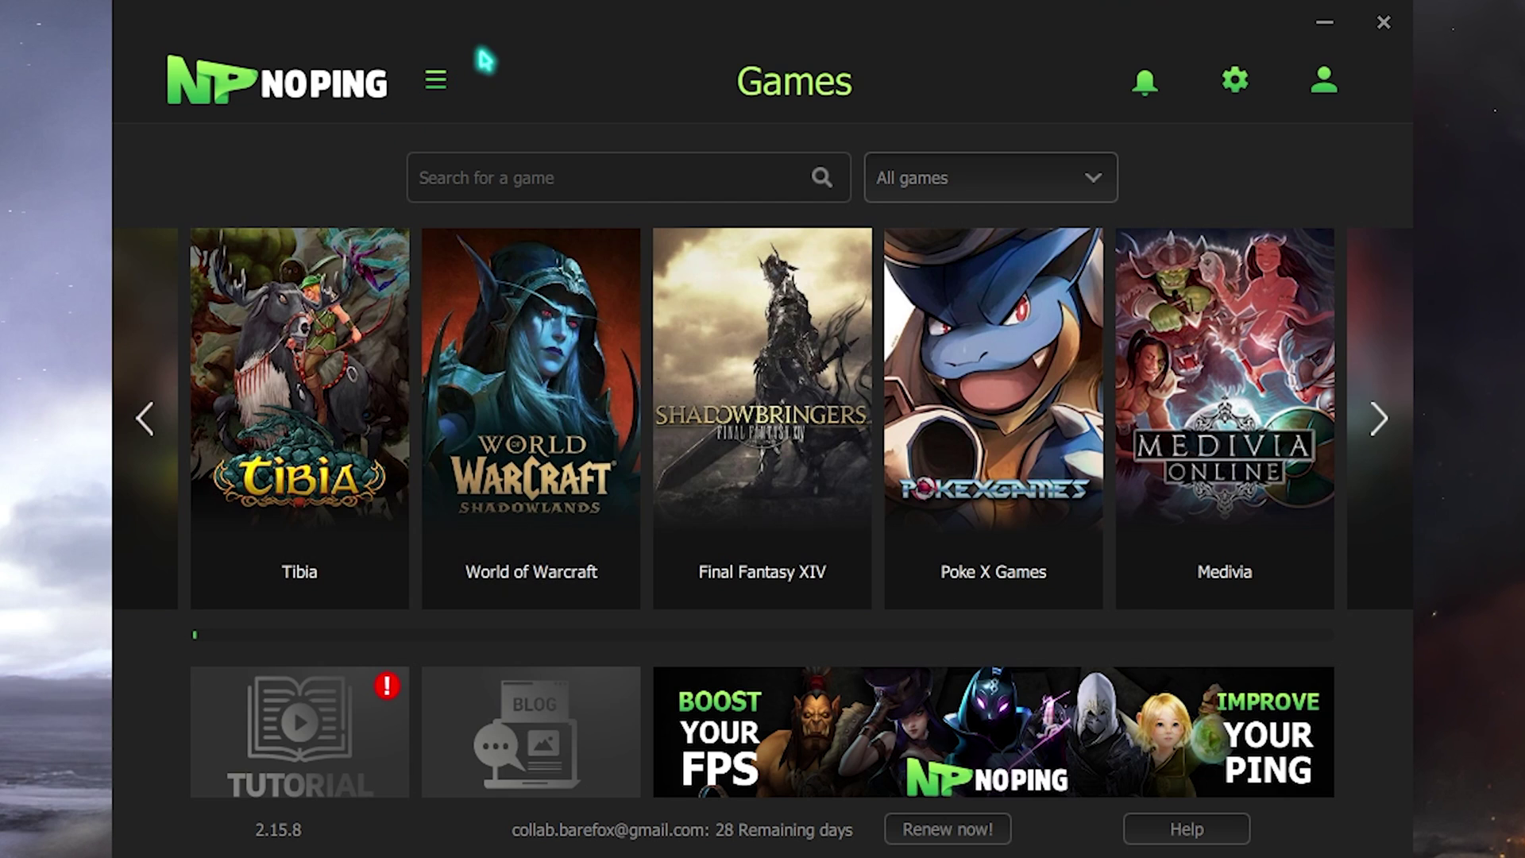
# - Search NoPing for 'Overw' and open Overwatch 2's server list
pyautogui.click(517, 187)
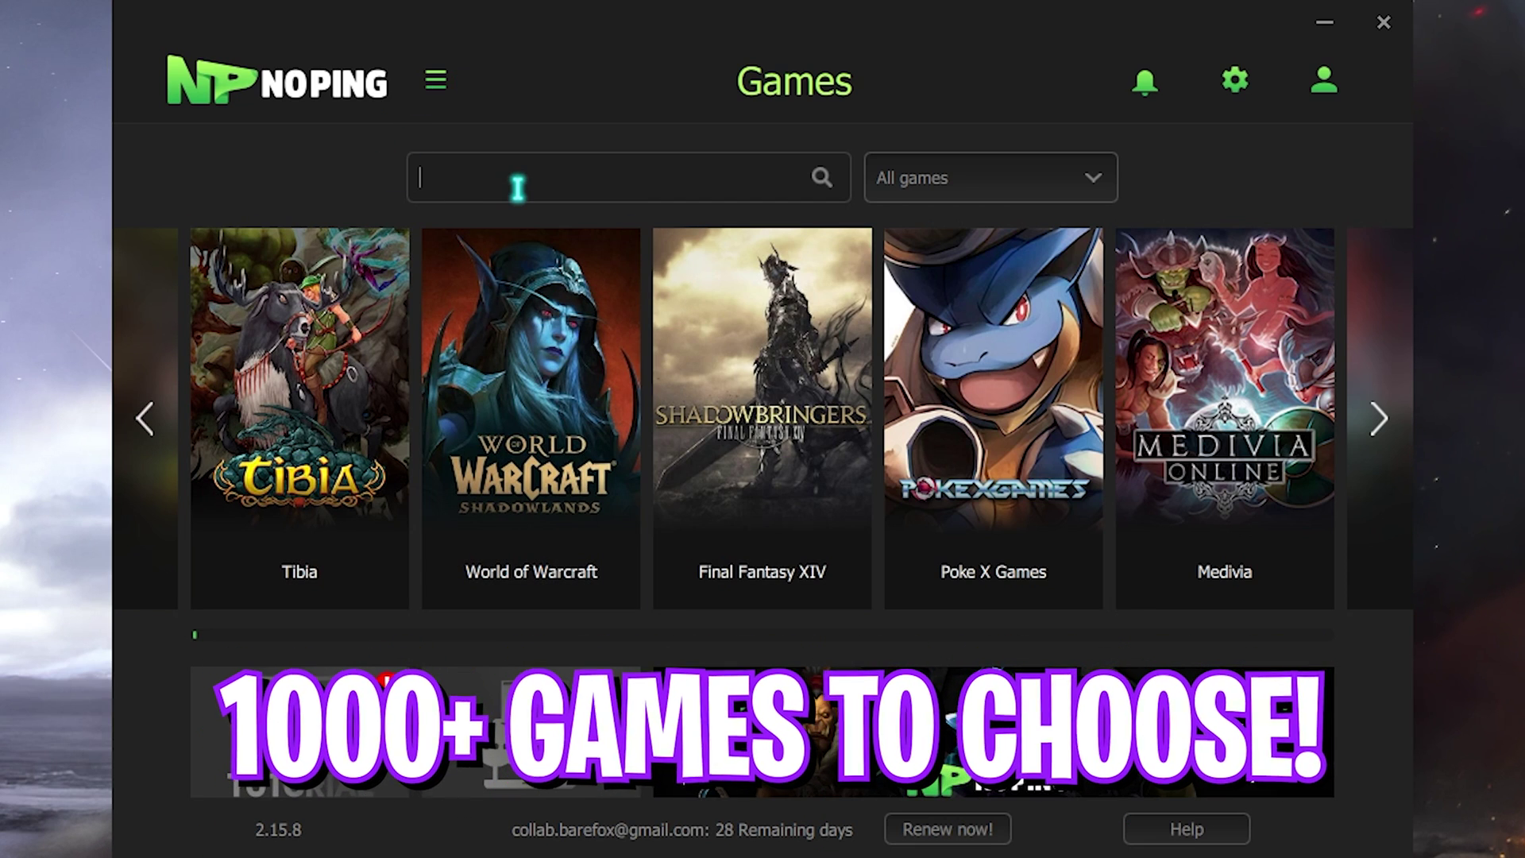
pyautogui.write('Overw')
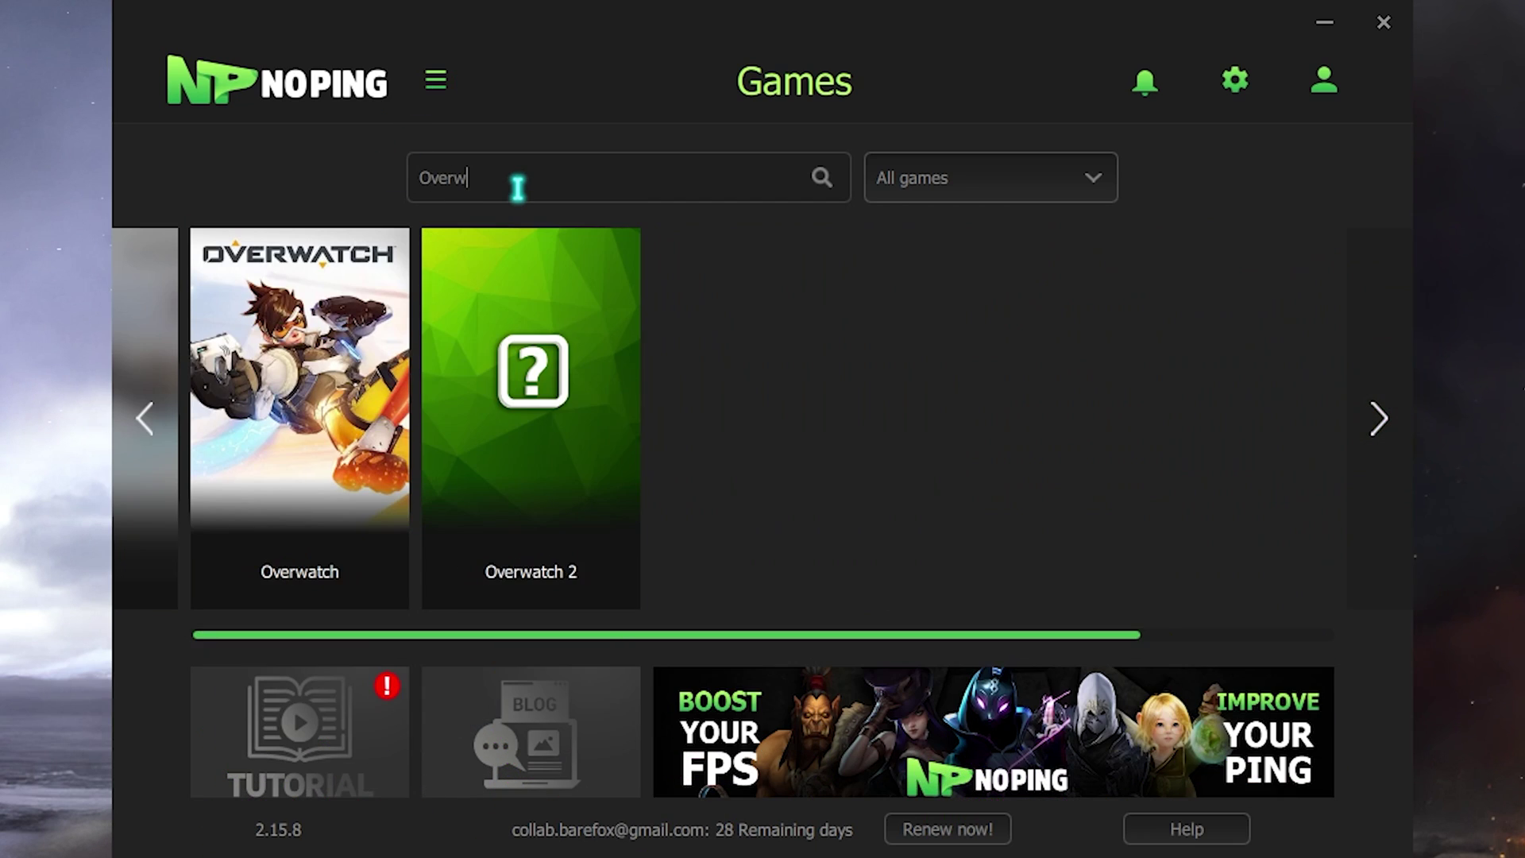
pyautogui.moveTo(538, 488)
pyautogui.click(538, 432)
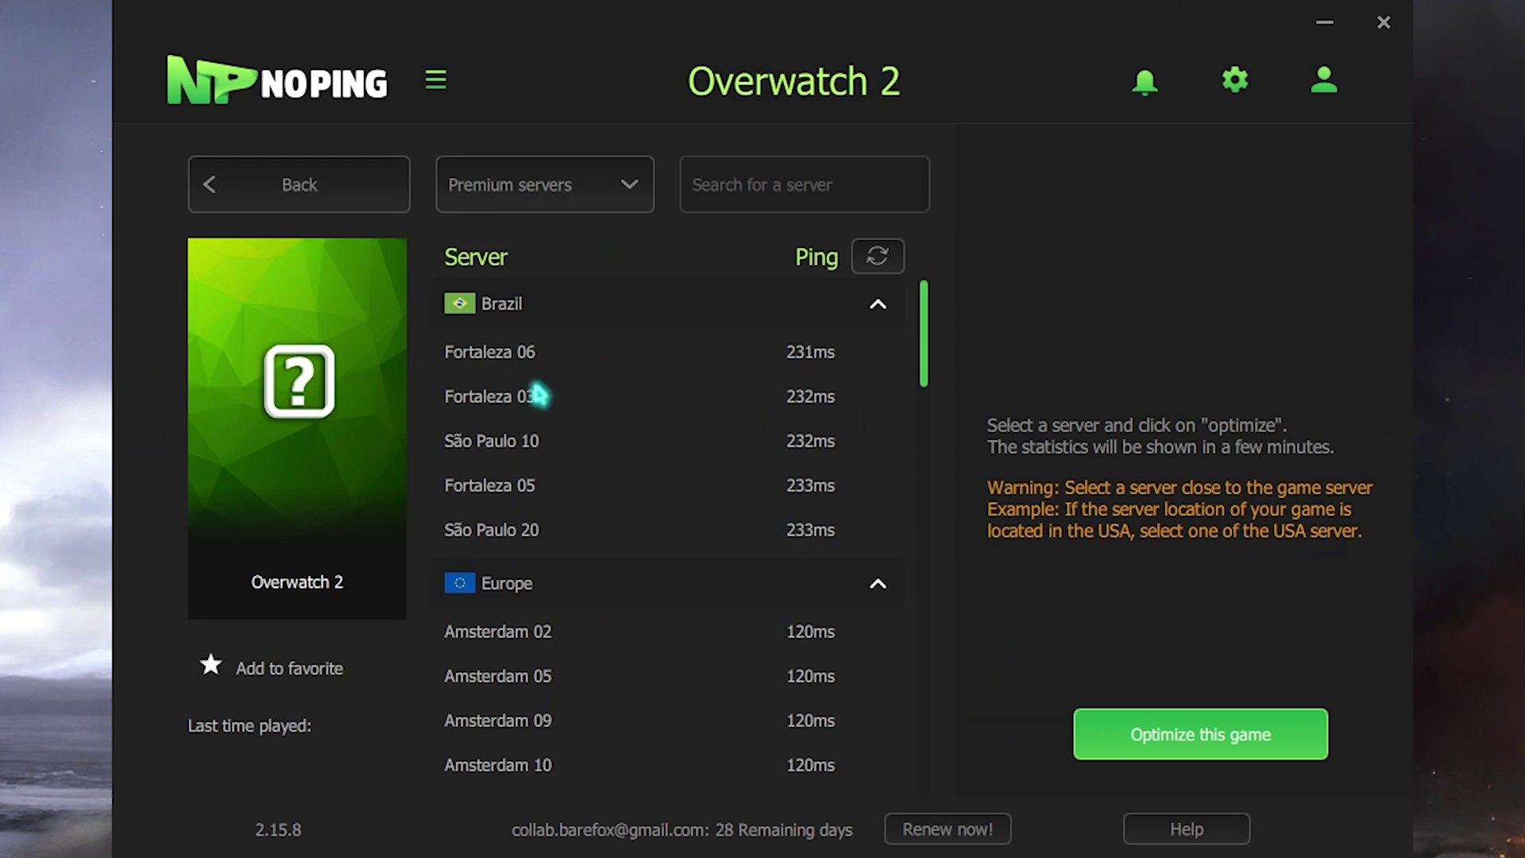
# - Select the Marseille 01 server in Europe West and optimize Overwatch 2 through it
pyautogui.scroll(-4, 565, 540)
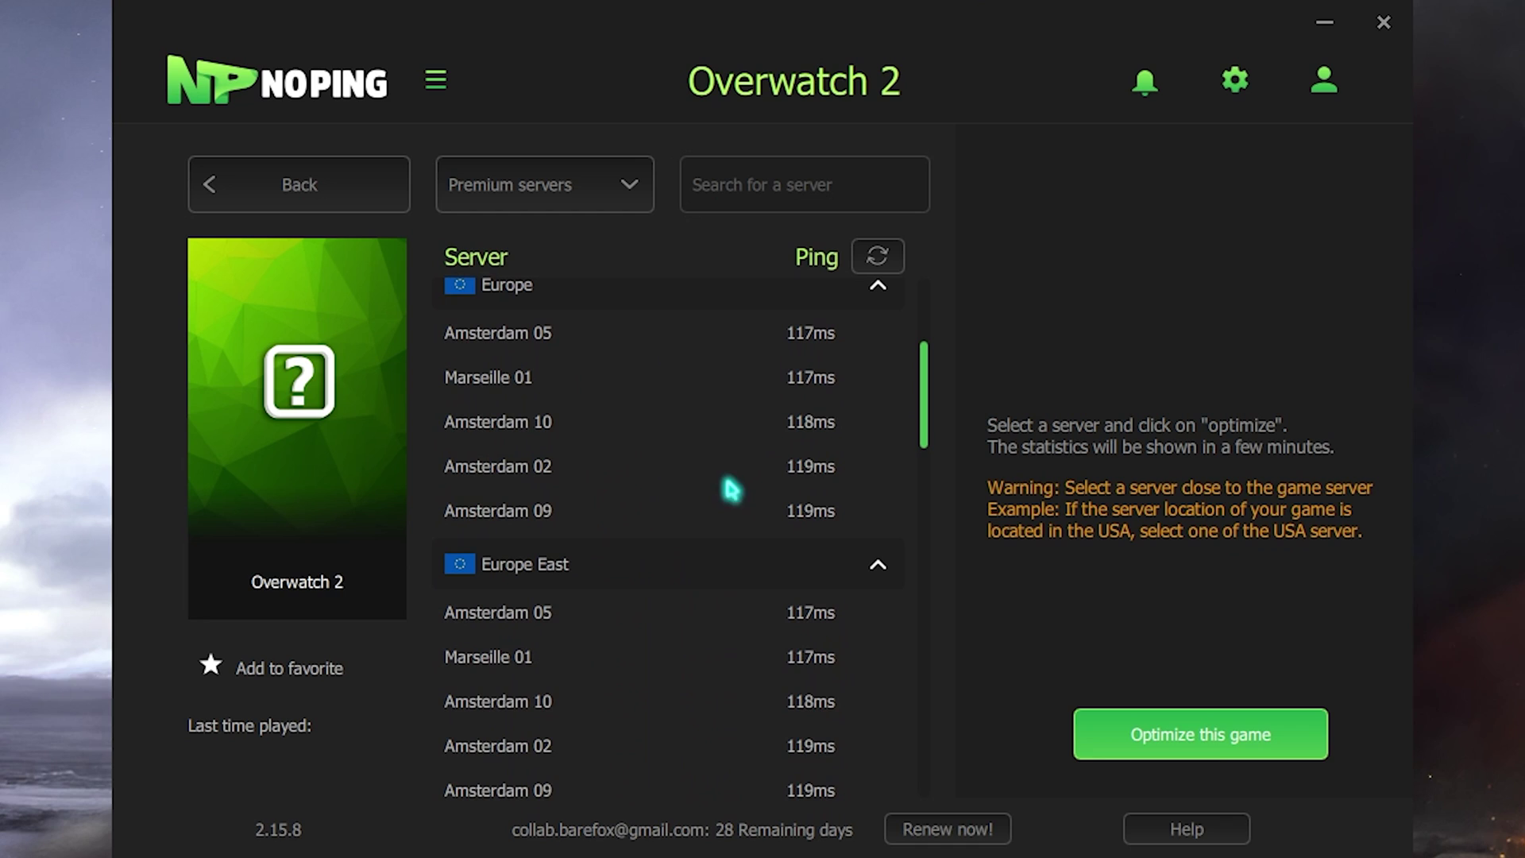
pyautogui.scroll(-3, 586, 572)
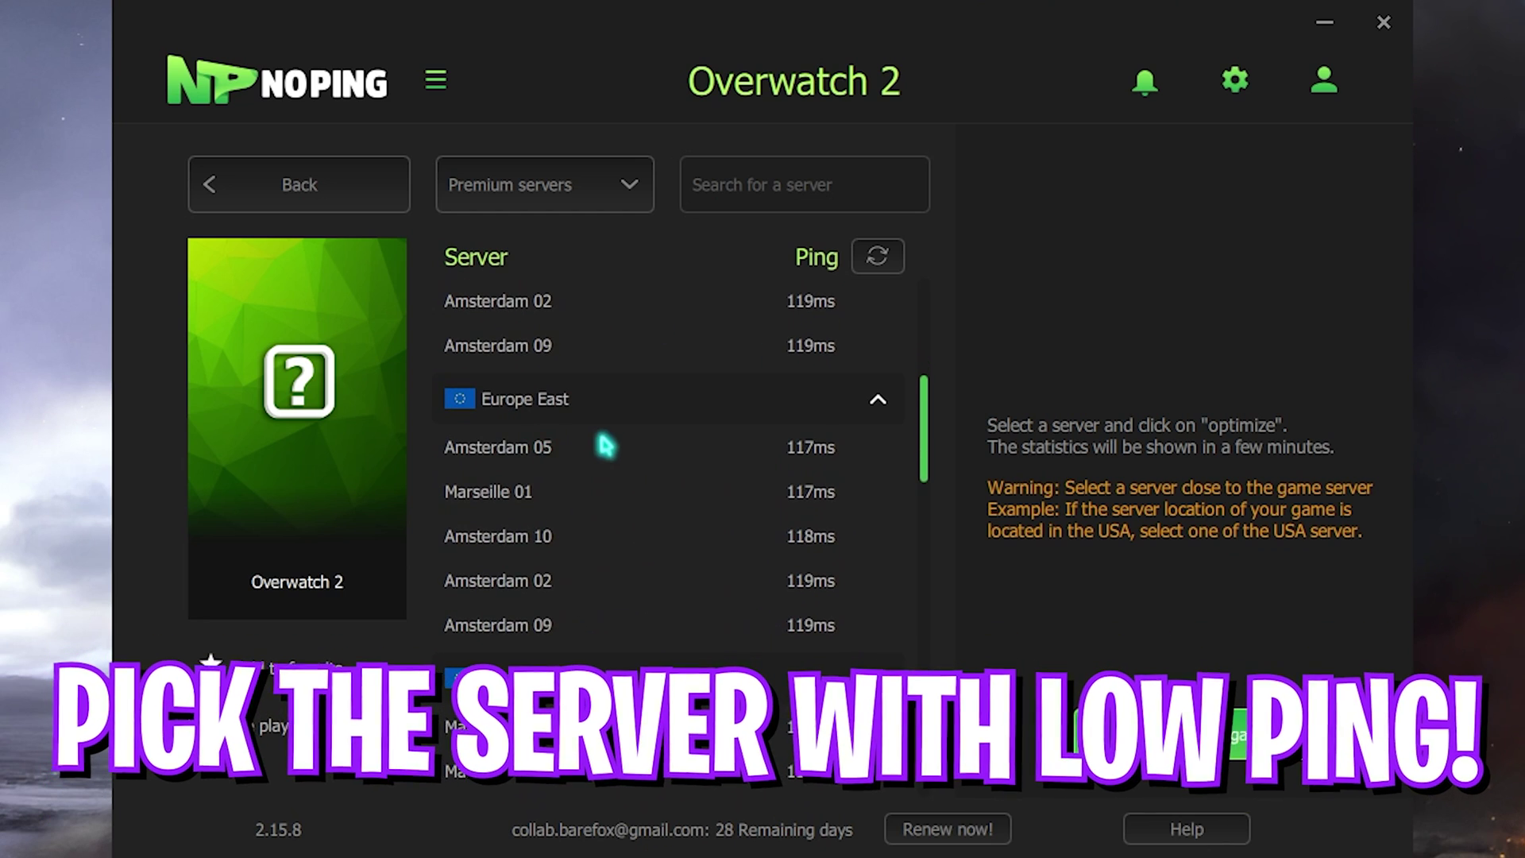
pyautogui.scroll(-10, 736, 470)
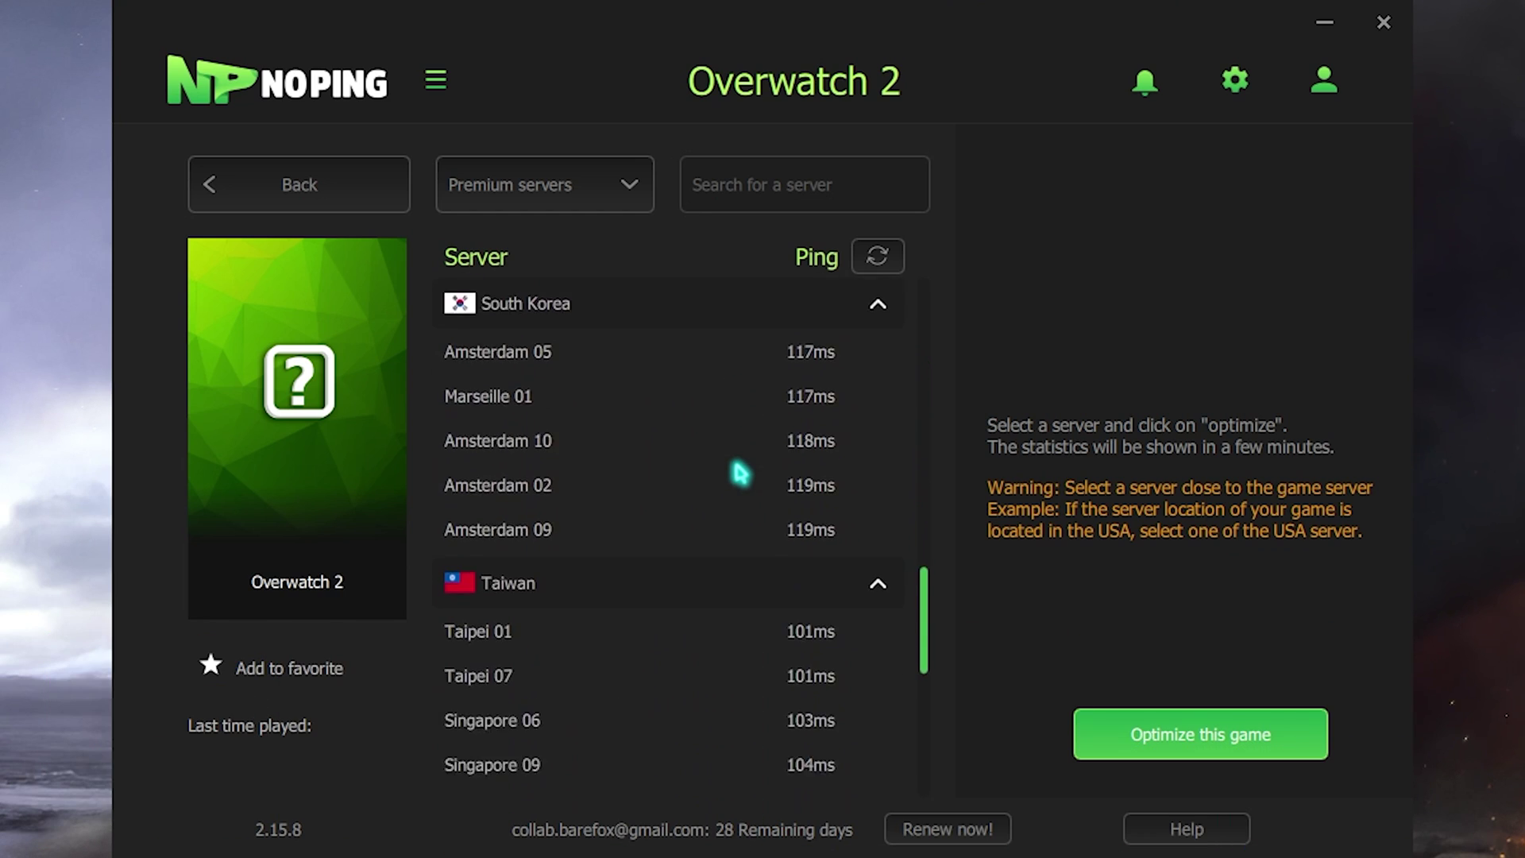
pyautogui.scroll(-10, 739, 472)
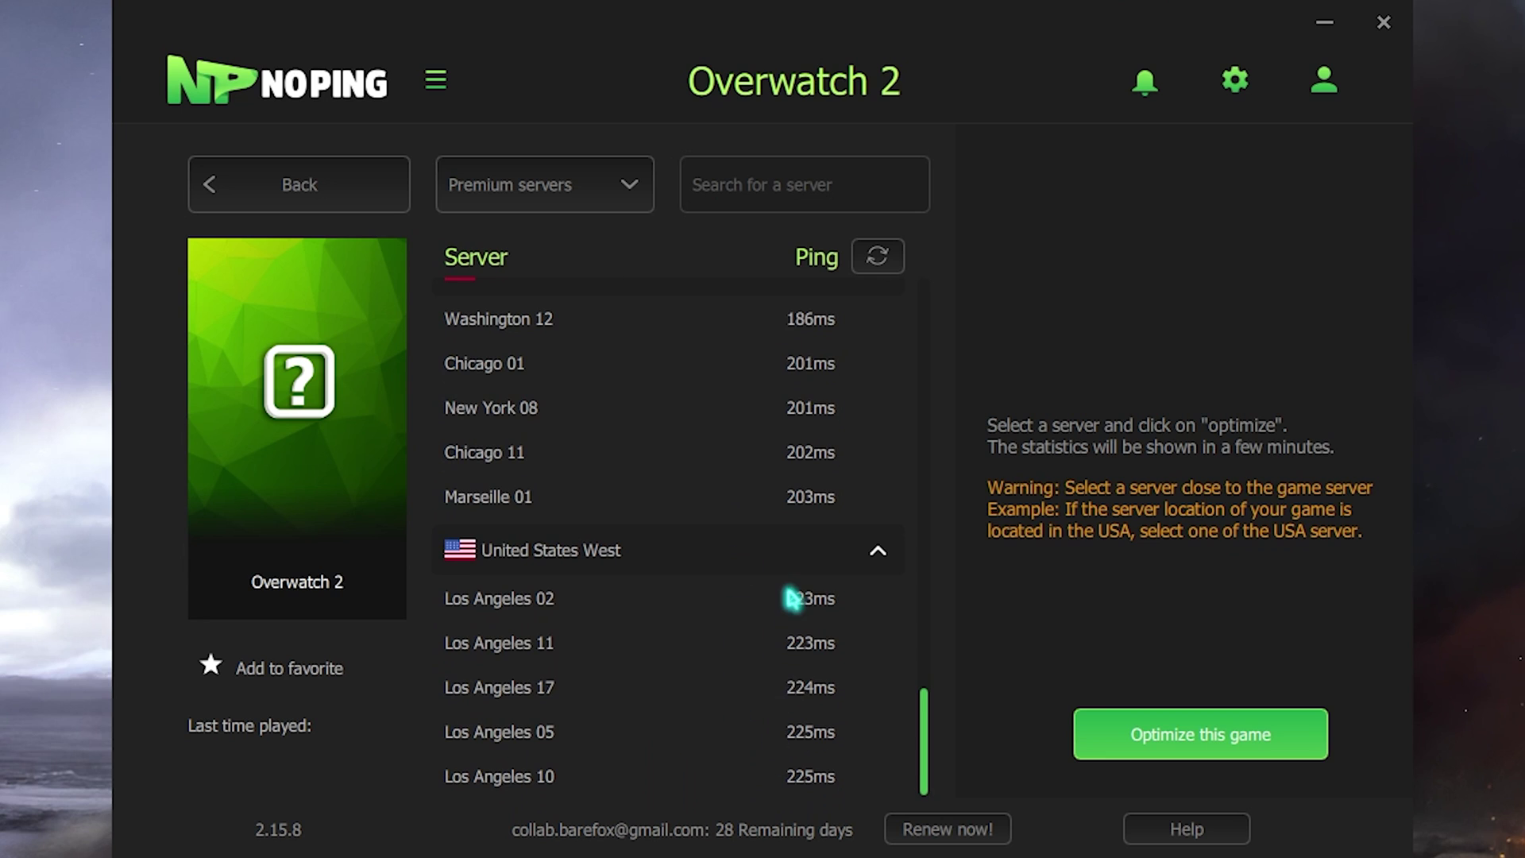
pyautogui.scroll(15, 684, 497)
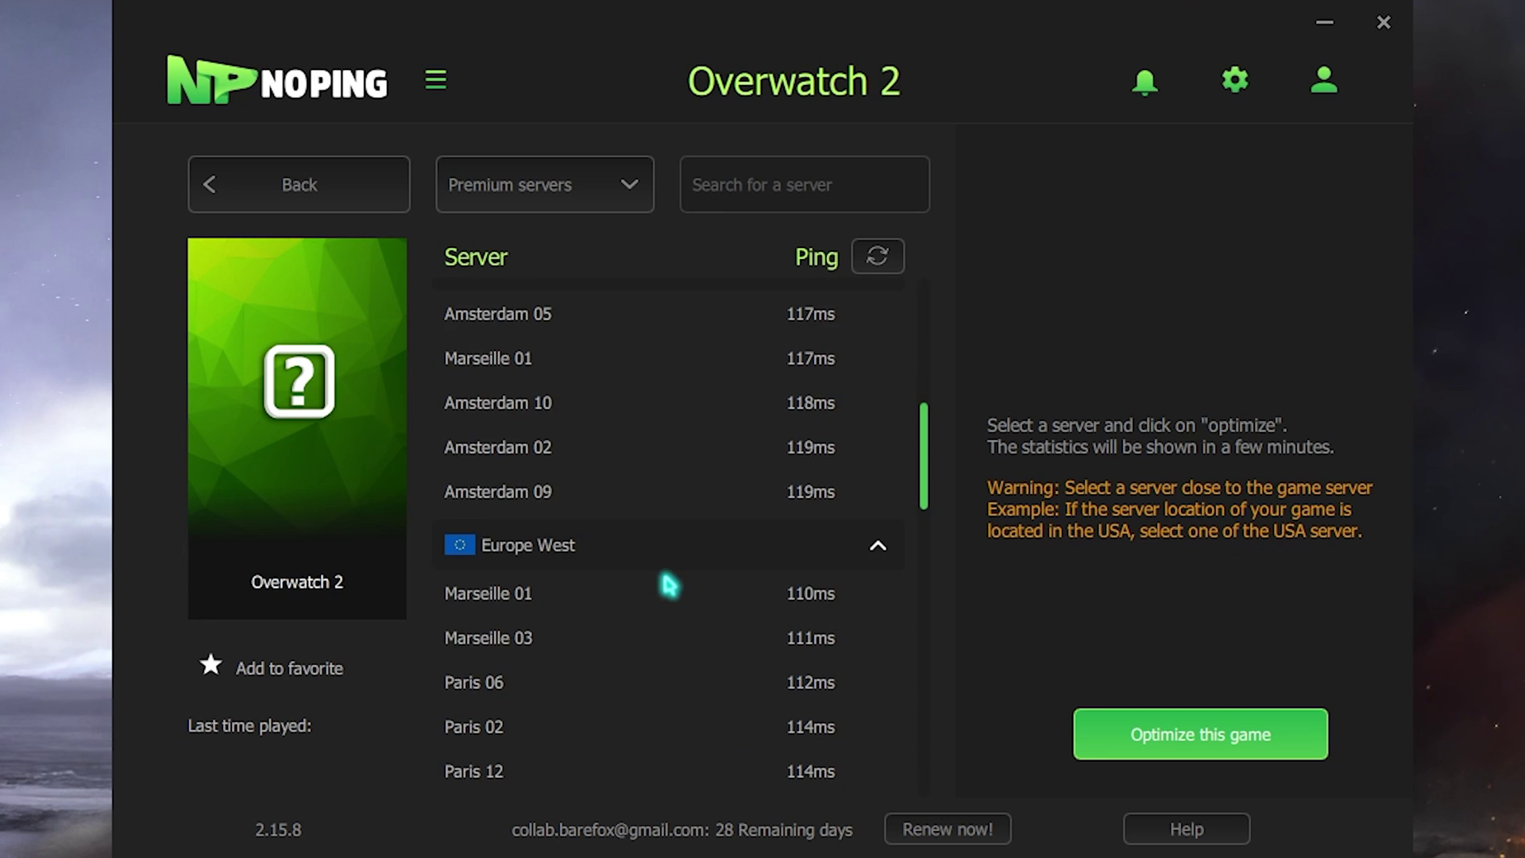
pyautogui.scroll(-4, 548, 572)
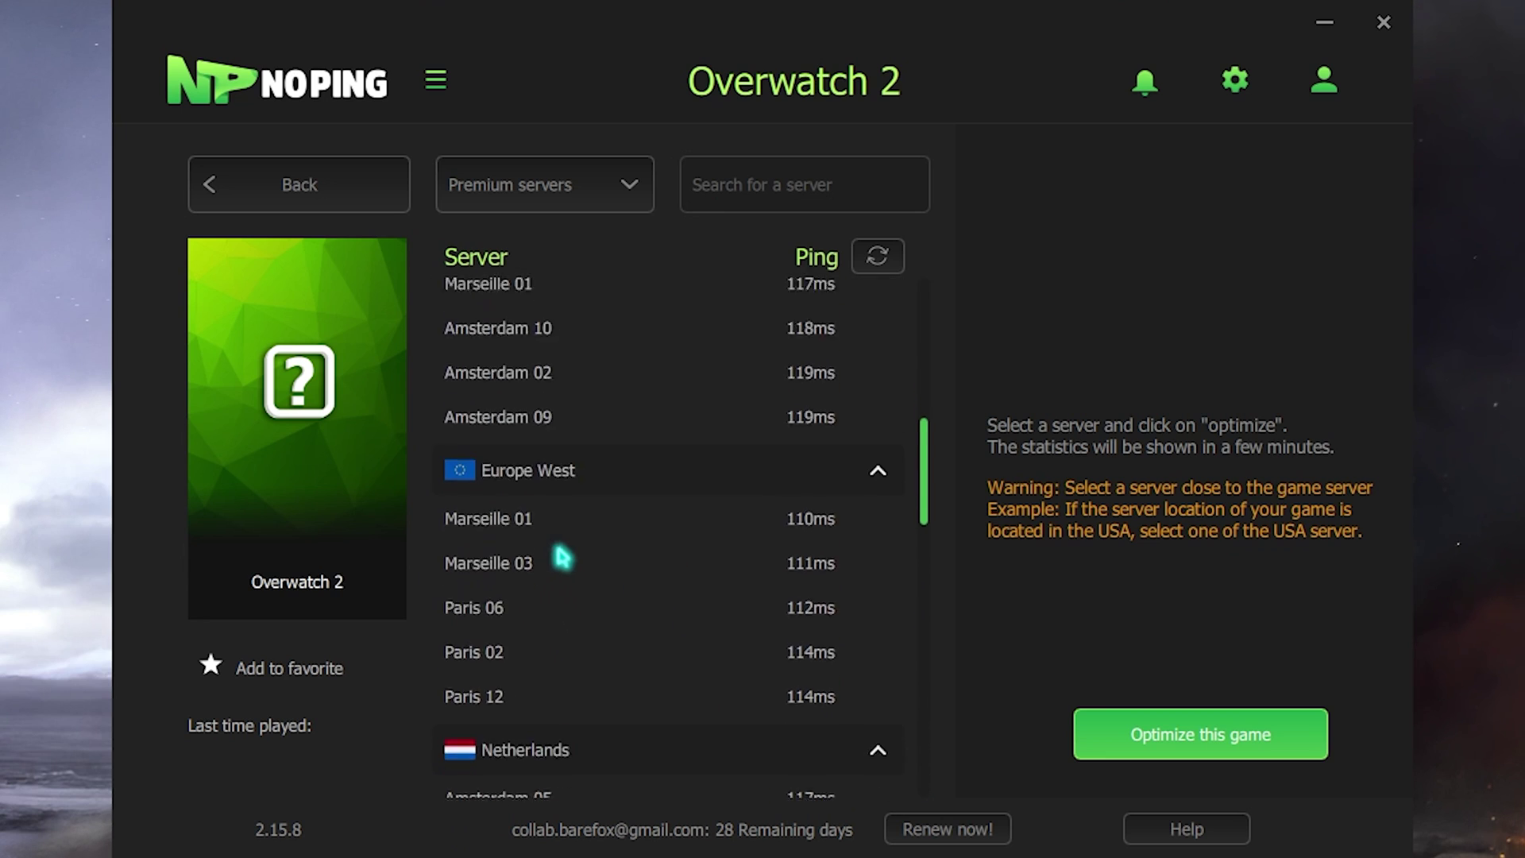
pyautogui.click(806, 437)
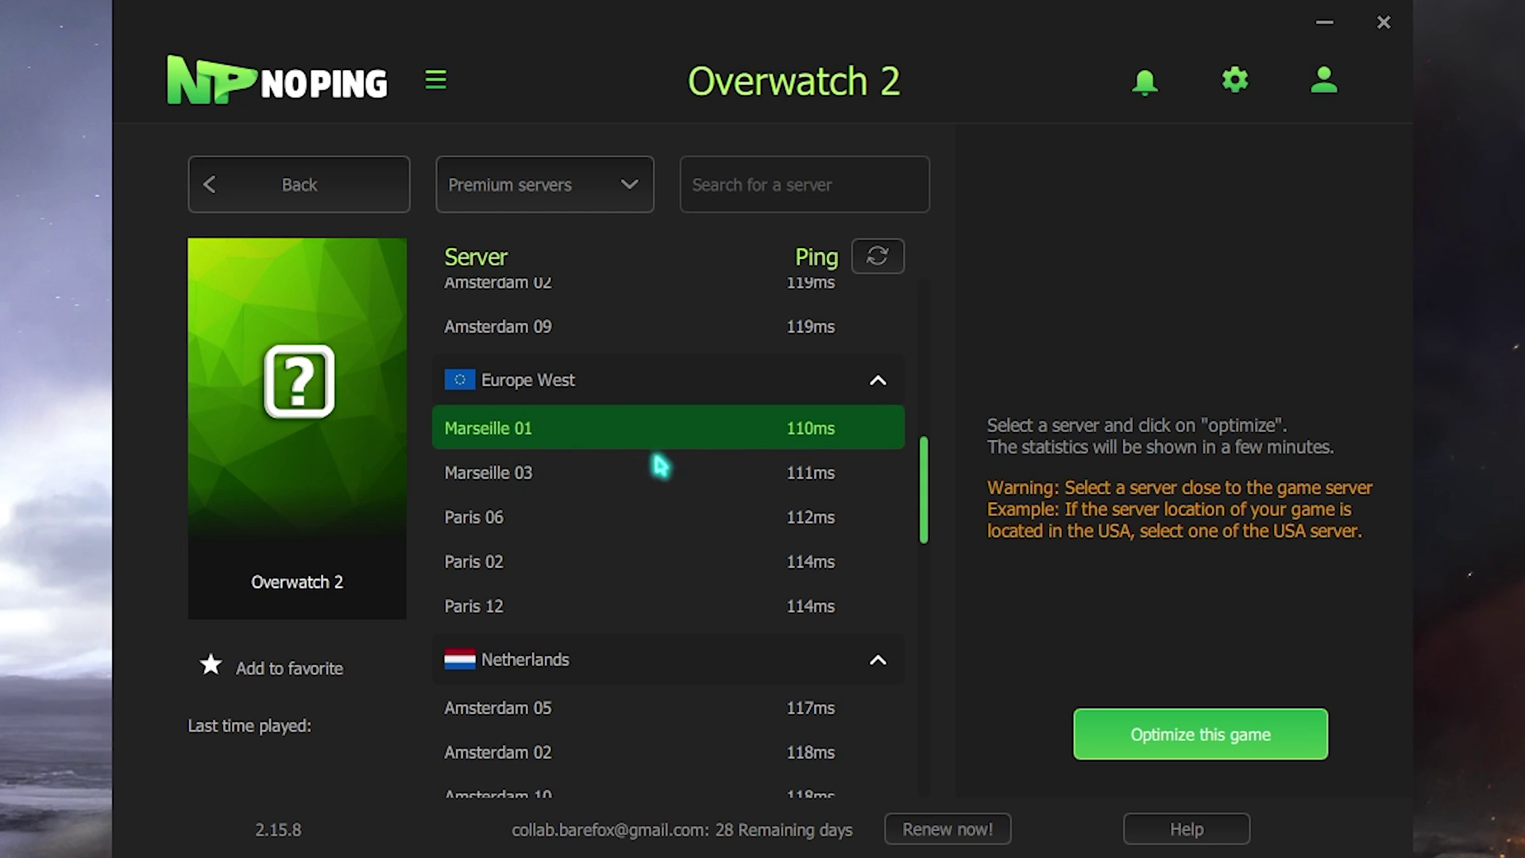
pyautogui.click(1201, 746)
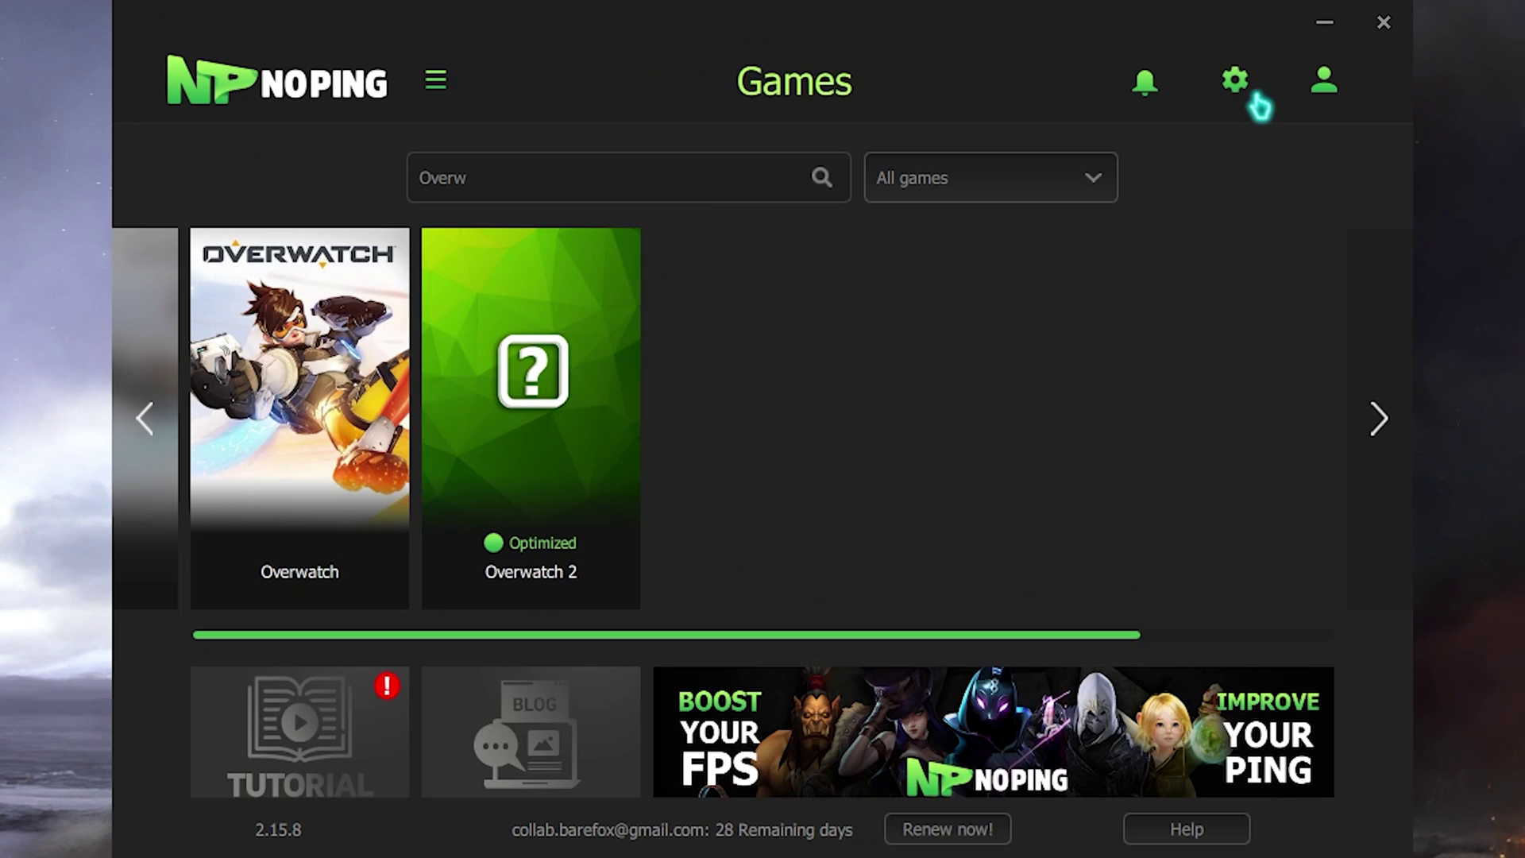
# - Open NoPing's settings and view the Boost Fps optimizations
pyautogui.click(1241, 86)
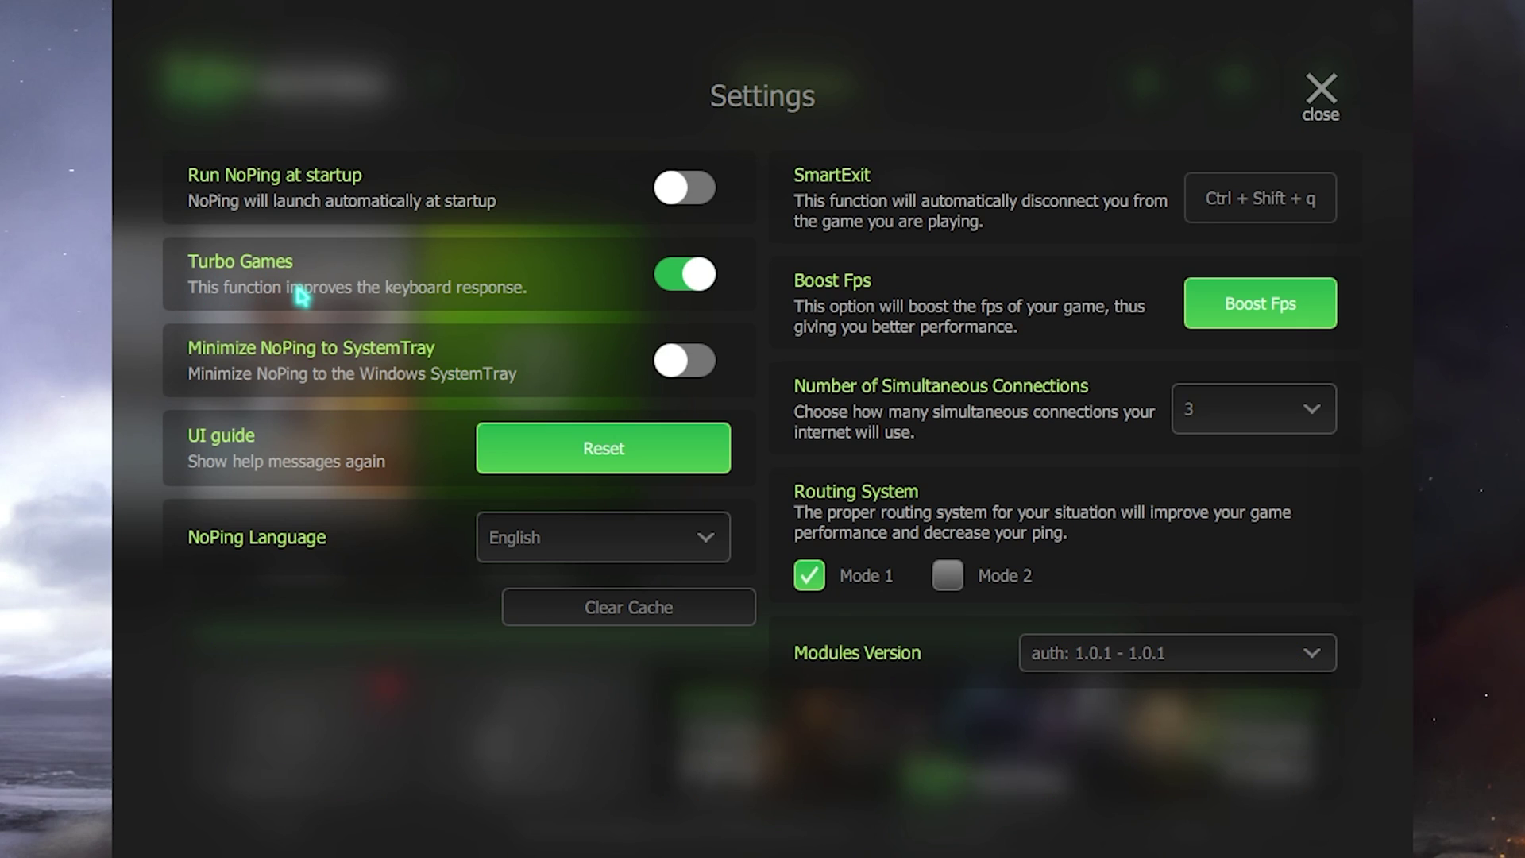
pyautogui.click(1279, 322)
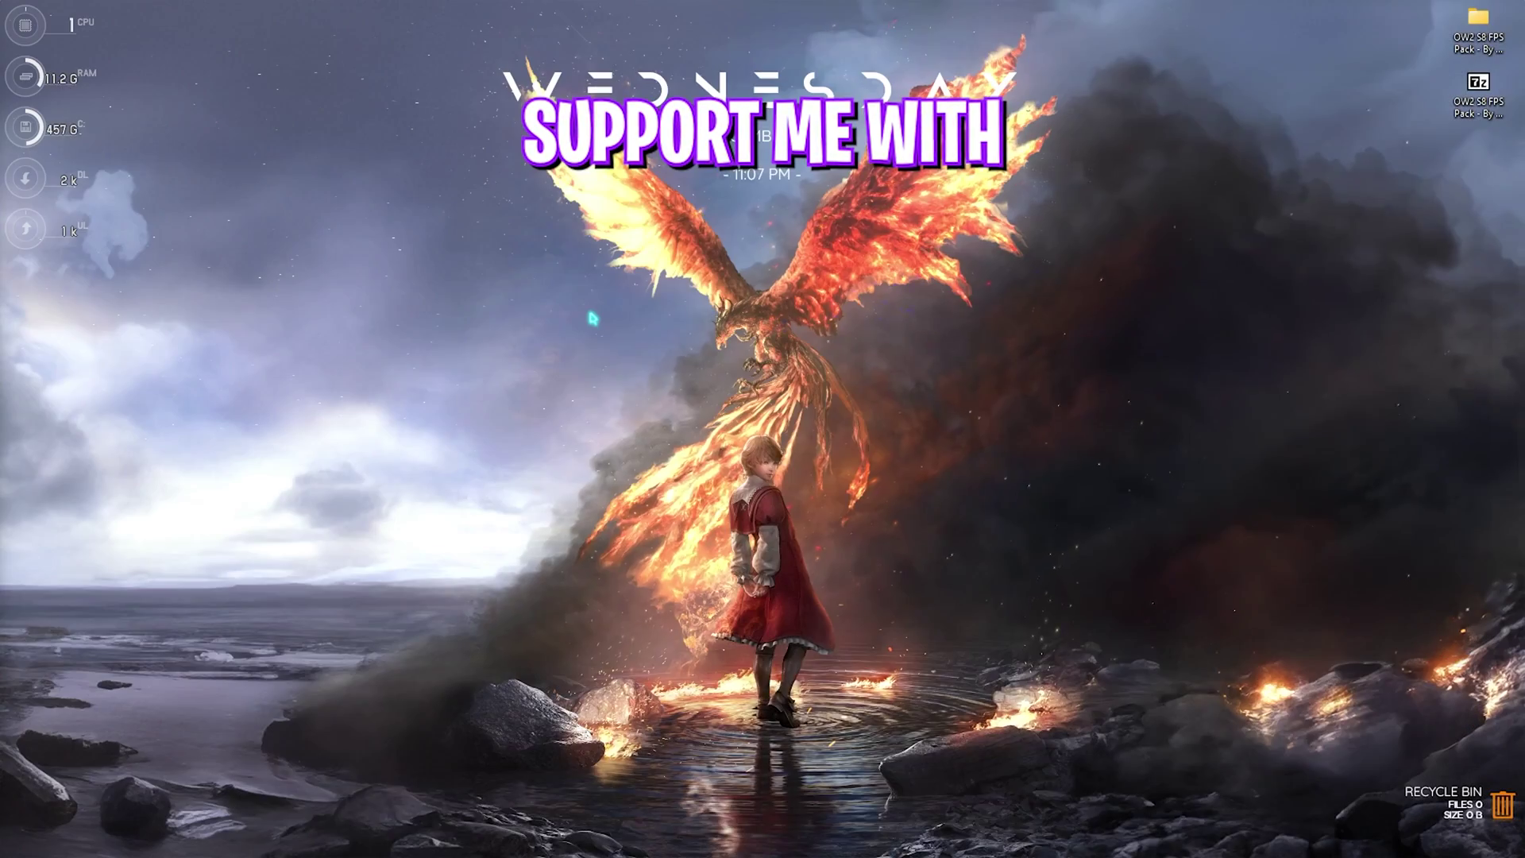
# - Create a system restore point named 'Overwatch 2' with Local Disk (C:) selected
pyautogui.press('super')
pyautogui.write('cr')
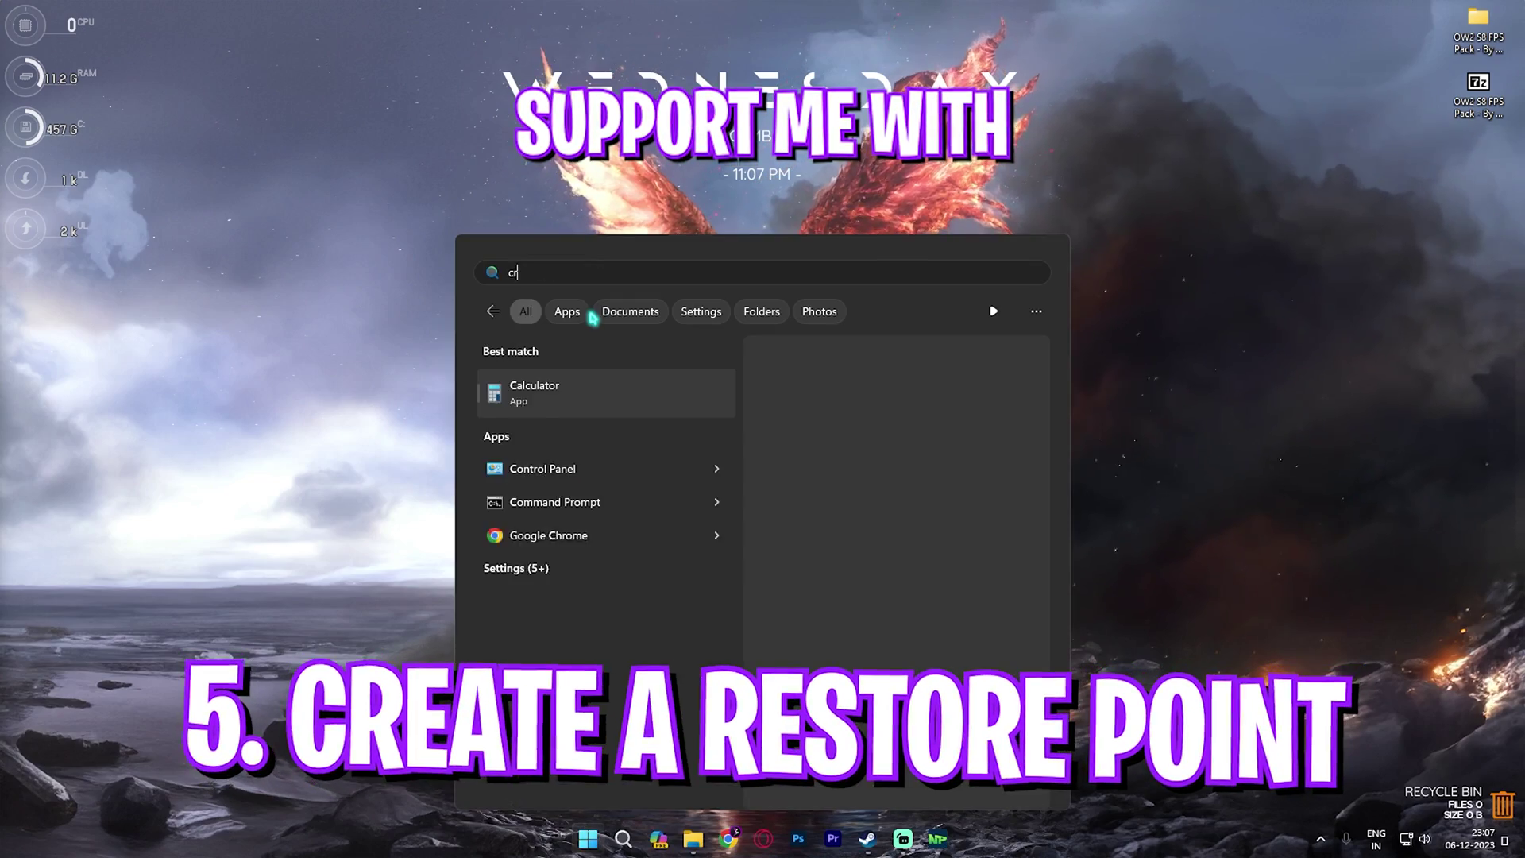
pyautogui.write('eate a restore point')
pyautogui.press('Return')
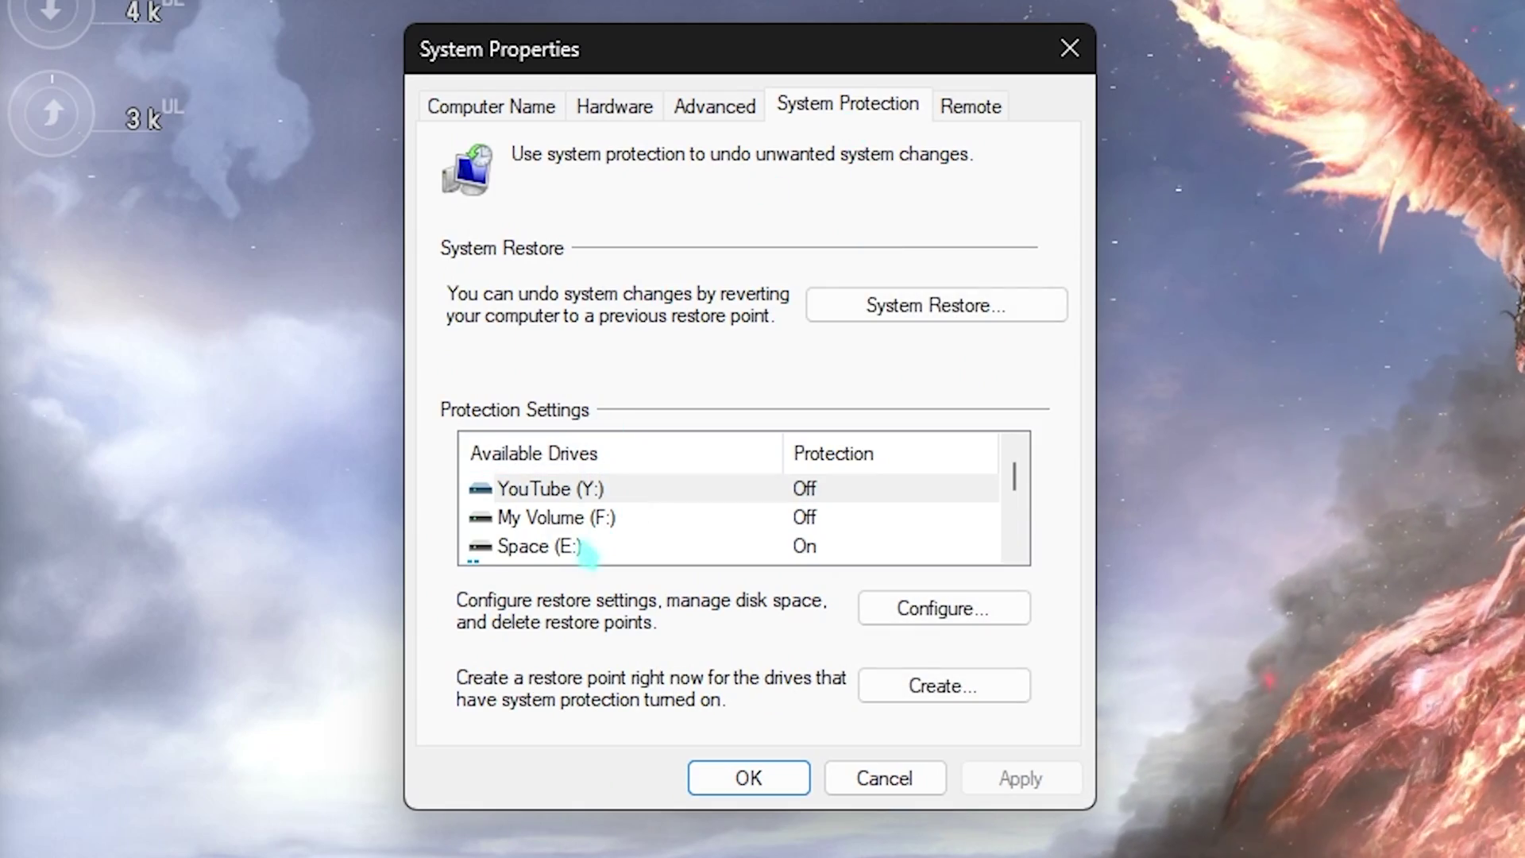
pyautogui.scroll(-1, 277, 425)
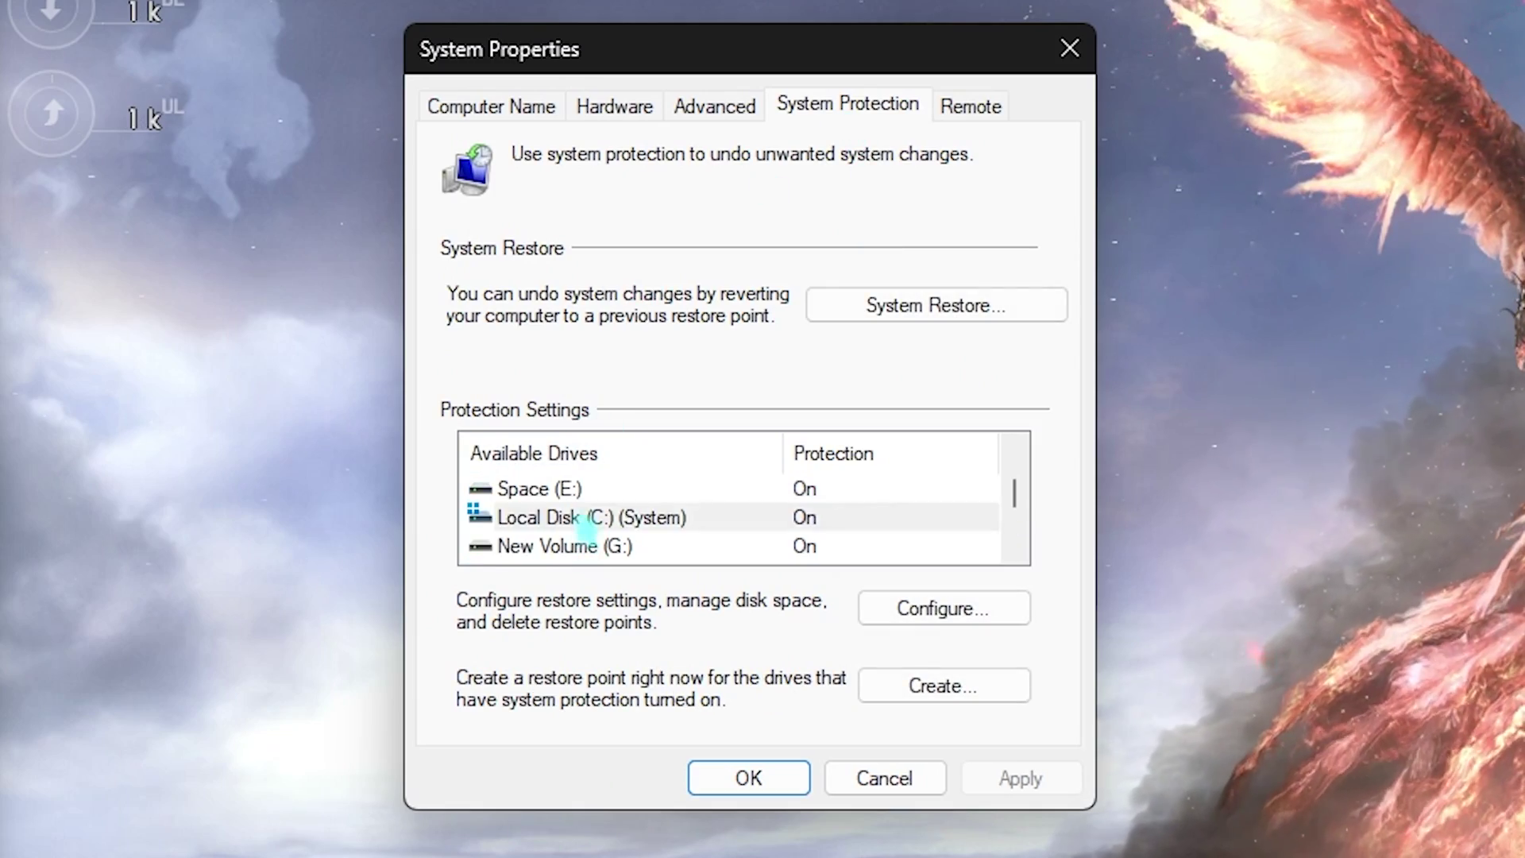
pyautogui.click(588, 520)
pyautogui.click(915, 685)
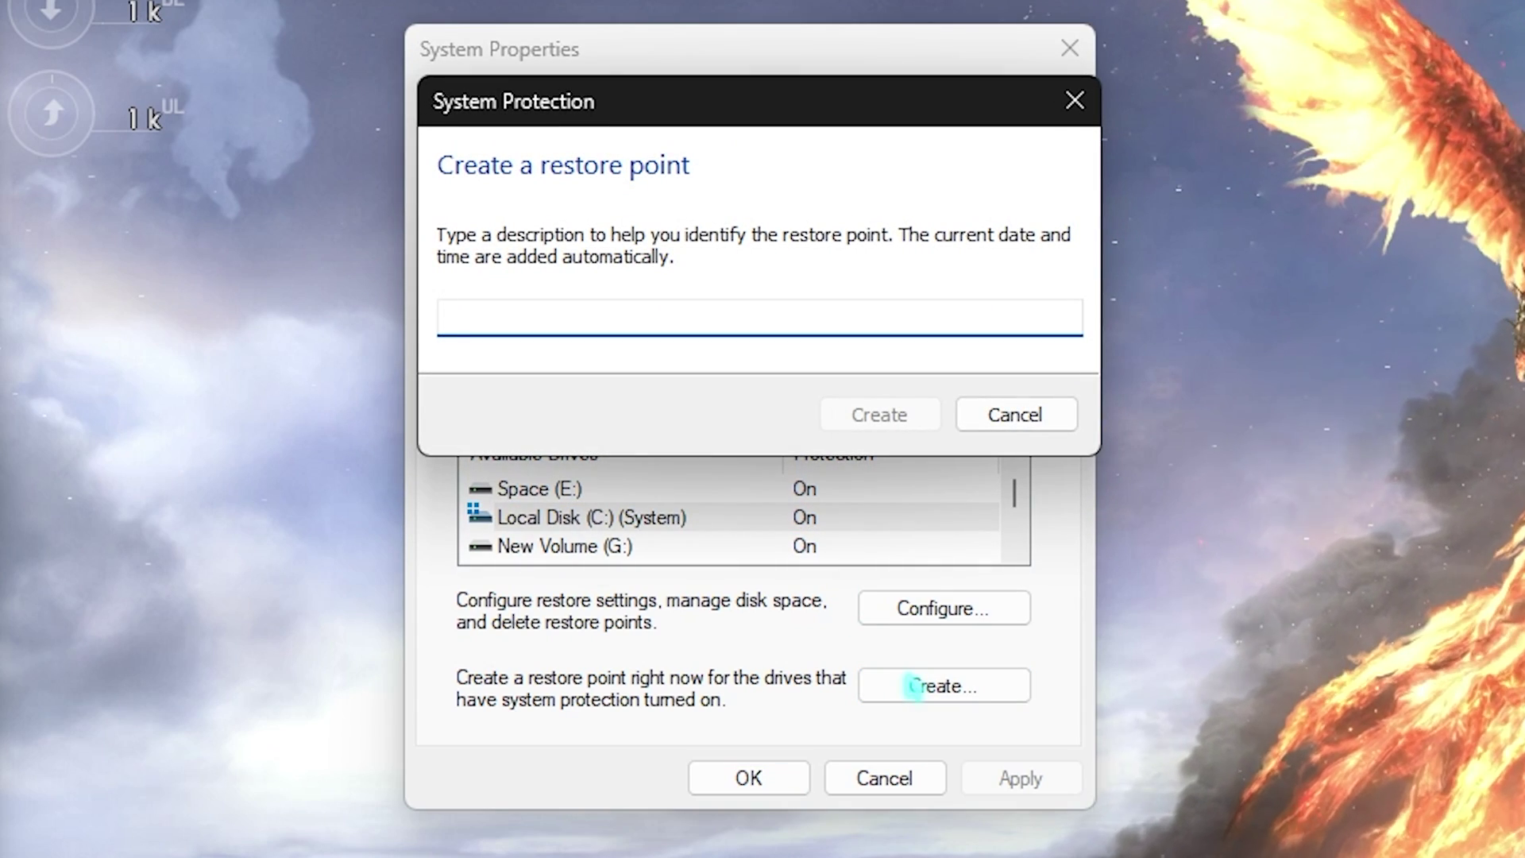
pyautogui.write('Overwatch 2')
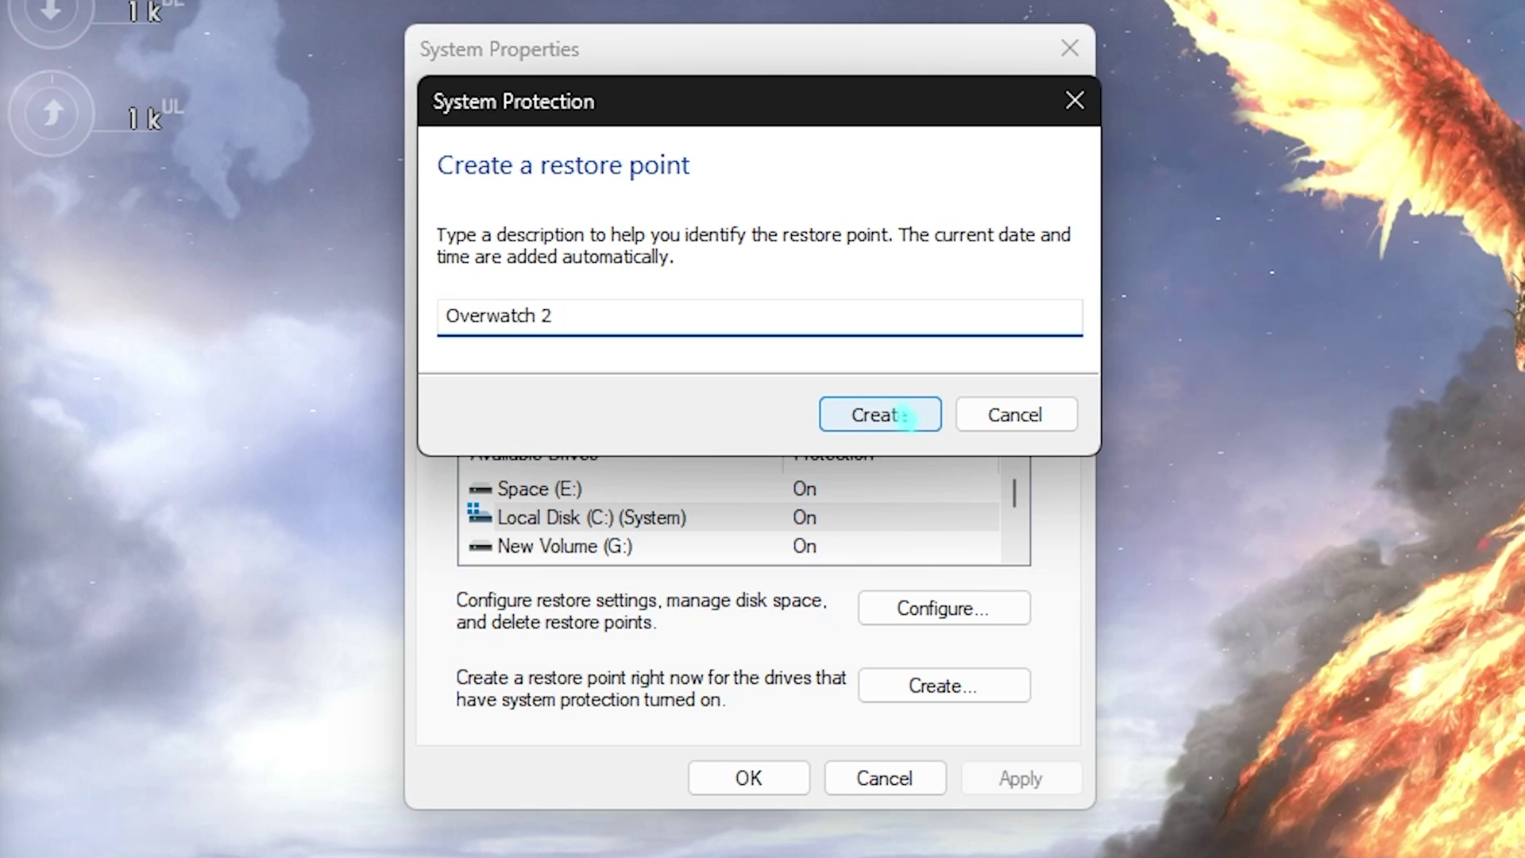
pyautogui.click(906, 417)
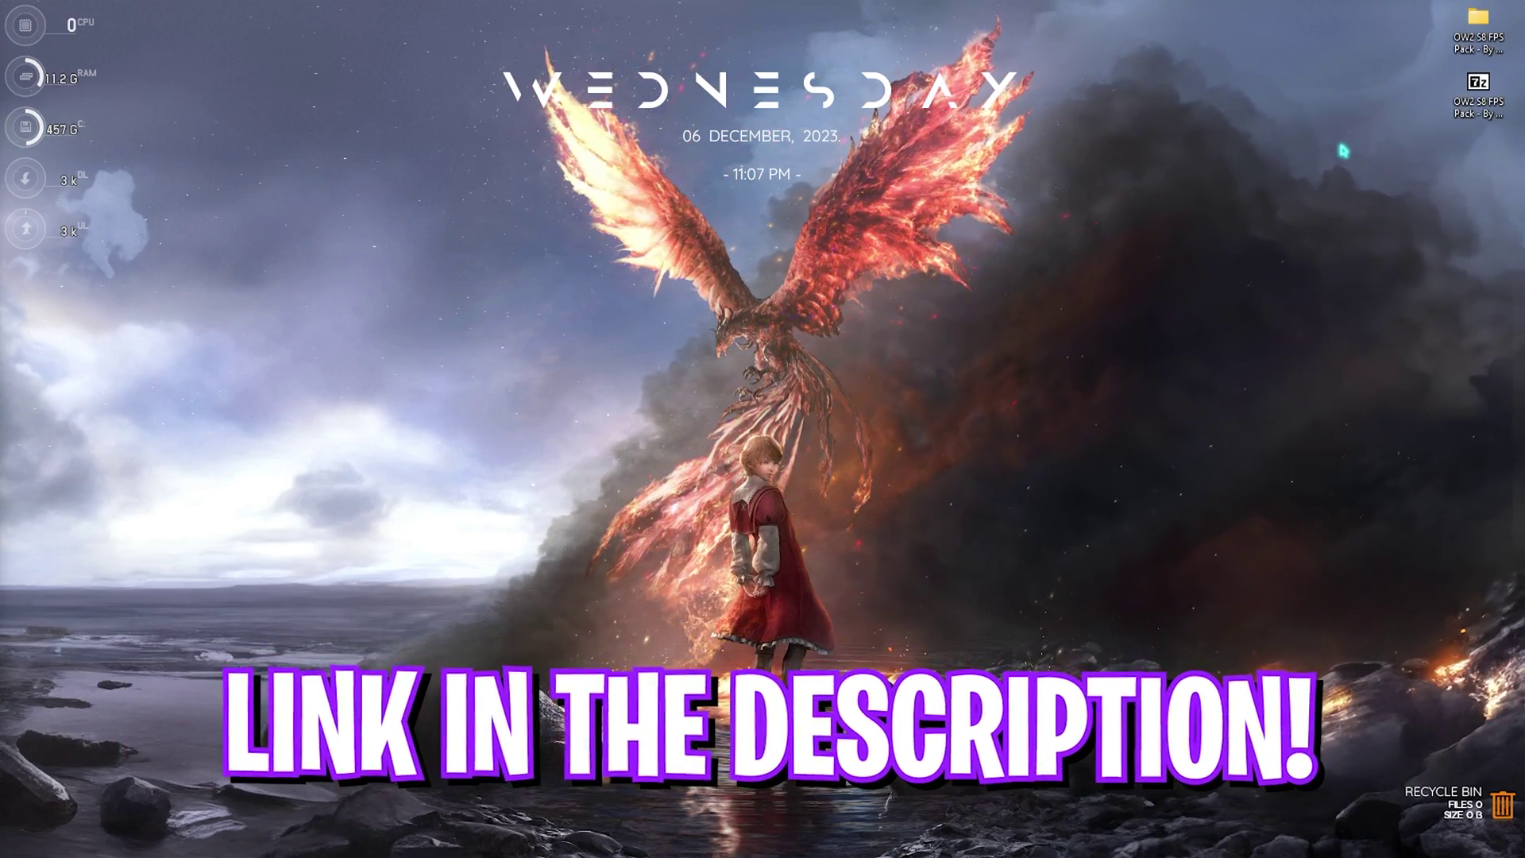
# - Open the OW2 S8 FPS Pack folder and enter its 1- CPU Priority (AMD, INTEL) folder
pyautogui.moveTo(1383, 258); pyautogui.dragTo(1278, 163)
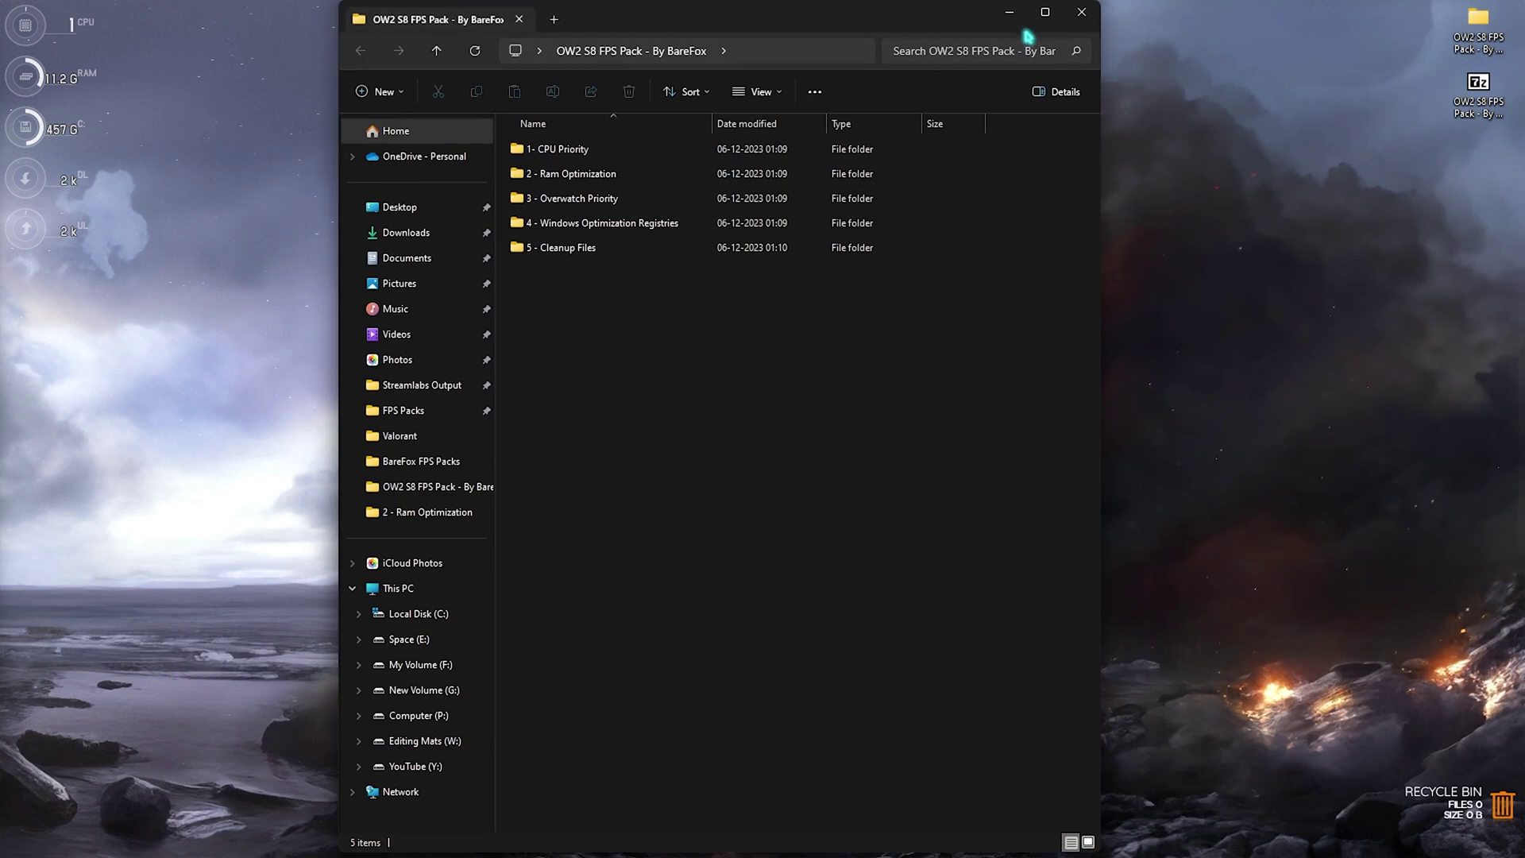
pyautogui.doubleClick(1027, 36)
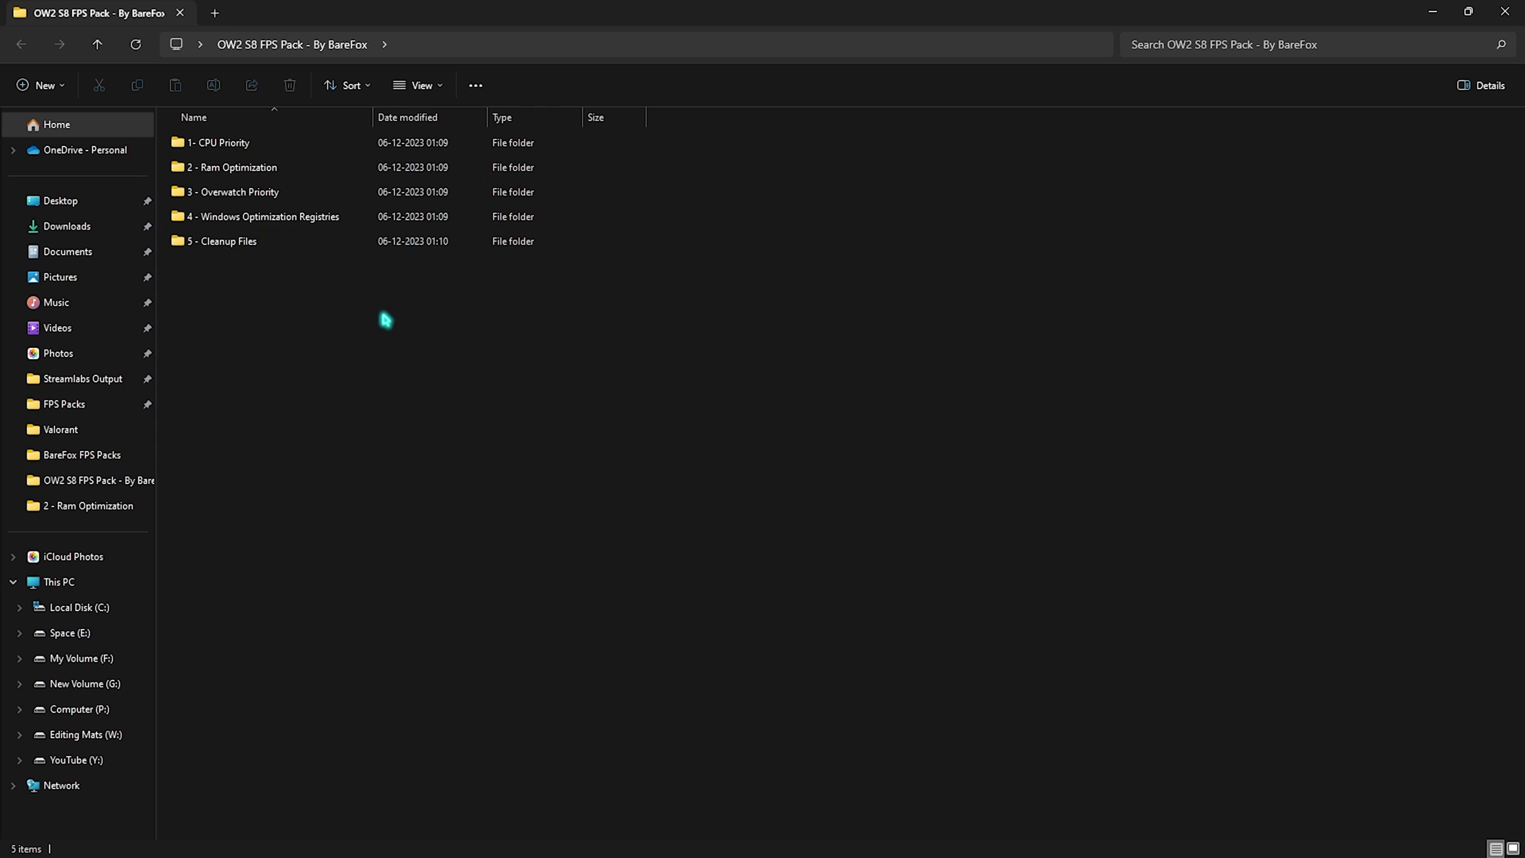
pyautogui.moveTo(238, 357); pyautogui.dragTo(237, 234)
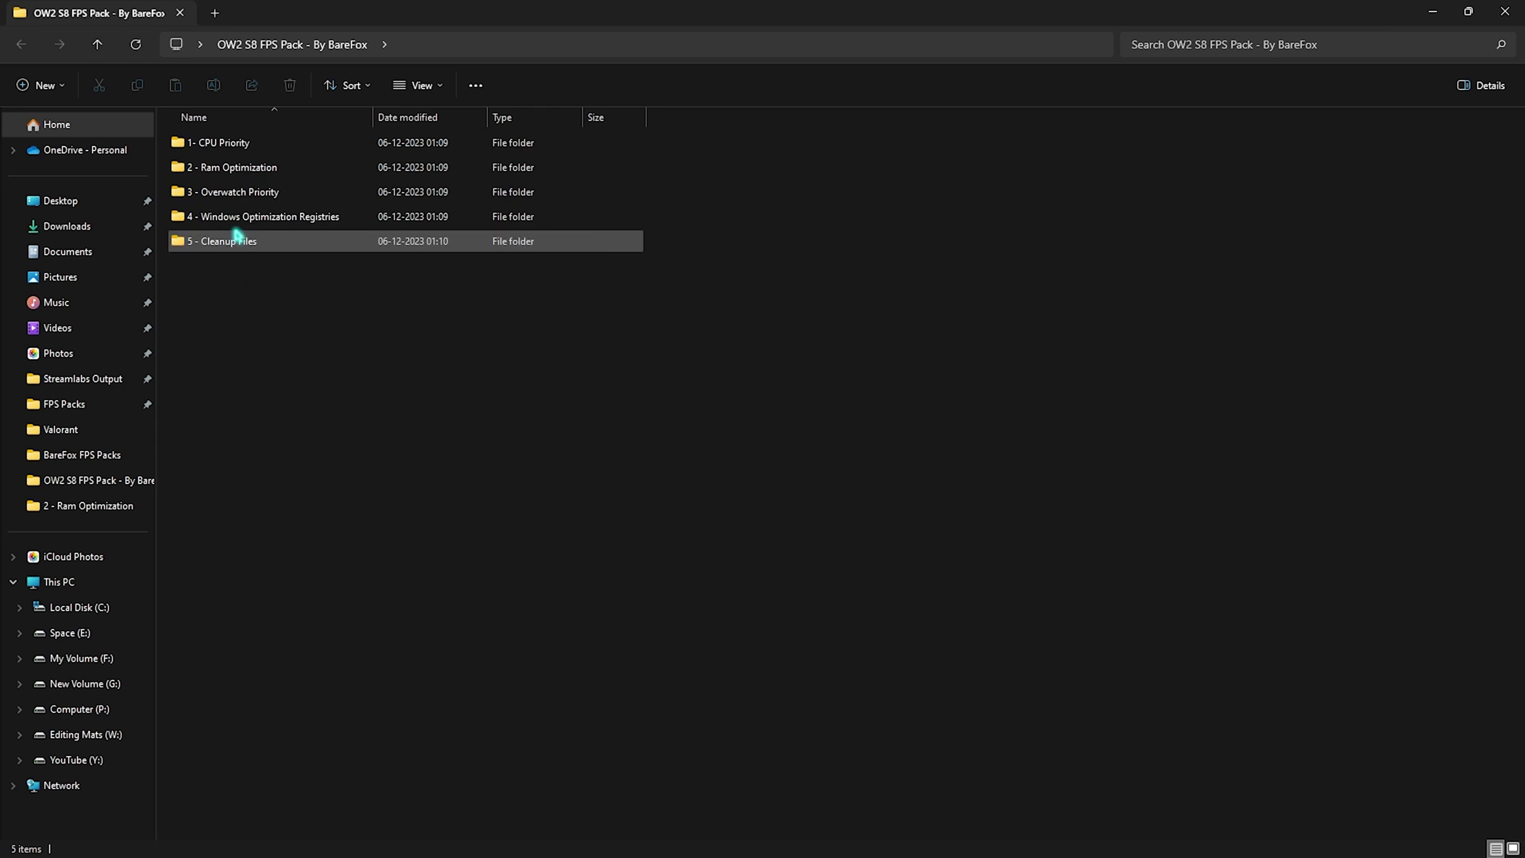
pyautogui.click(235, 149)
pyautogui.doubleClick(235, 150)
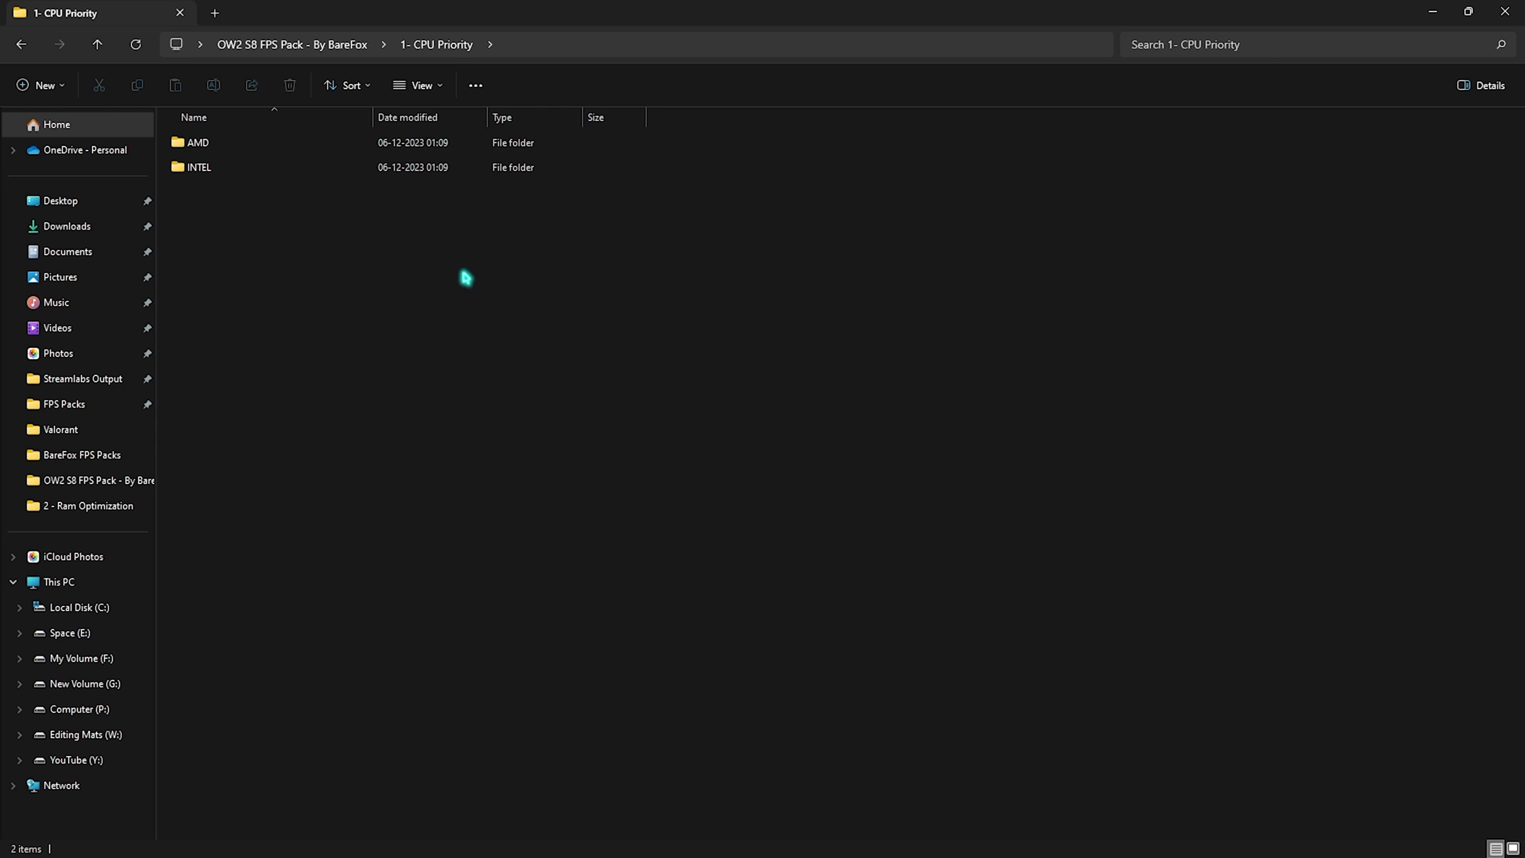
pyautogui.moveTo(372, 238); pyautogui.dragTo(204, 153)
pyautogui.click(241, 287)
# - Browse the AMD and INTEL CPU priority subfolders, then return to the pack folder
pyautogui.doubleClick(226, 151)
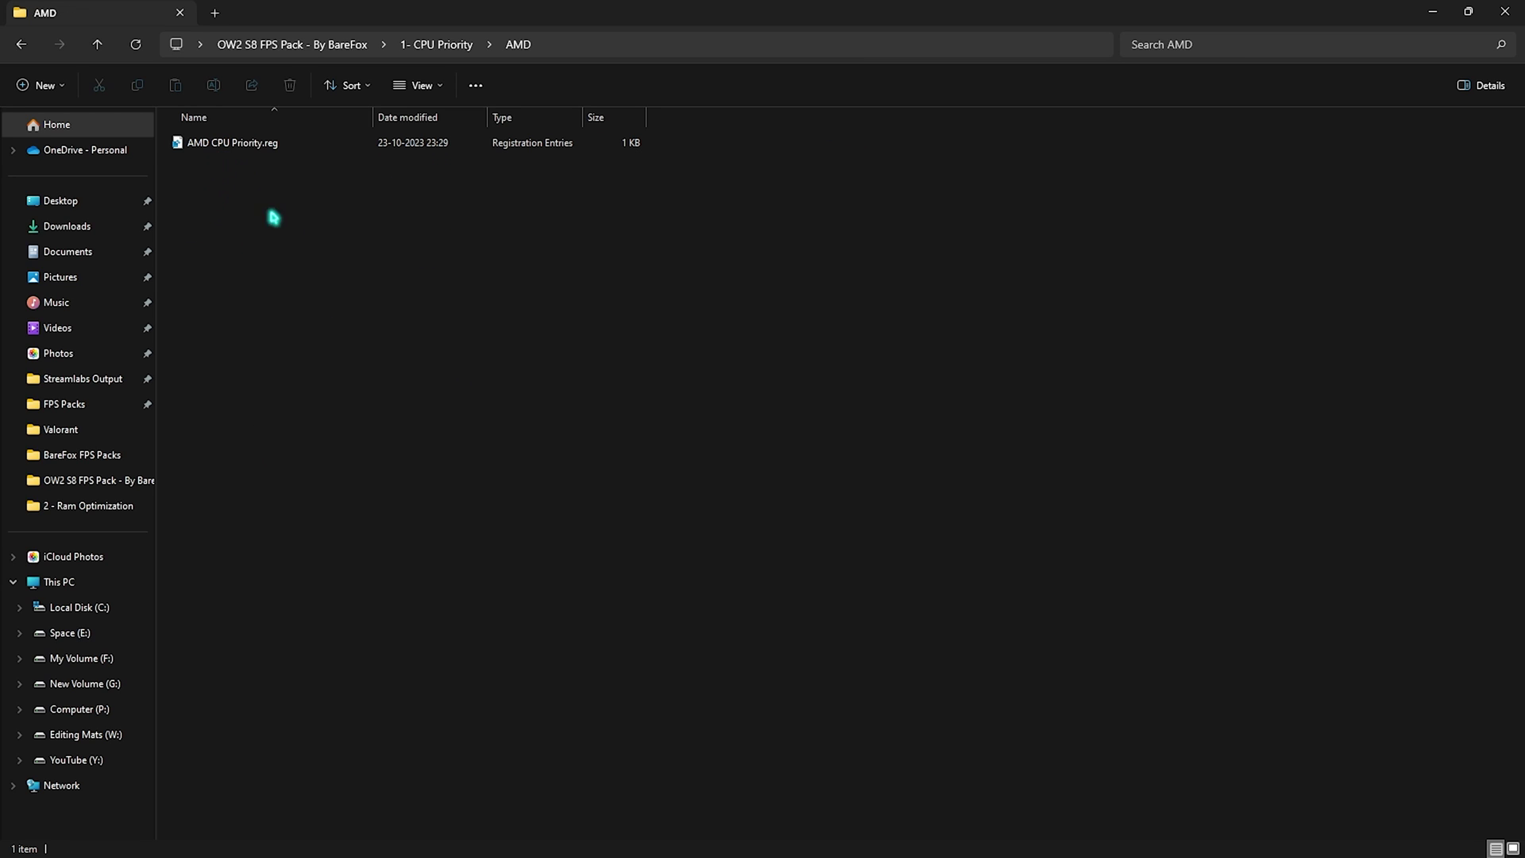
pyautogui.moveTo(352, 229)
pyautogui.mouseDown()
pyautogui.moveTo(311, 139)
pyautogui.moveTo(334, 250)
pyautogui.mouseUp()
pyautogui.click(456, 44)
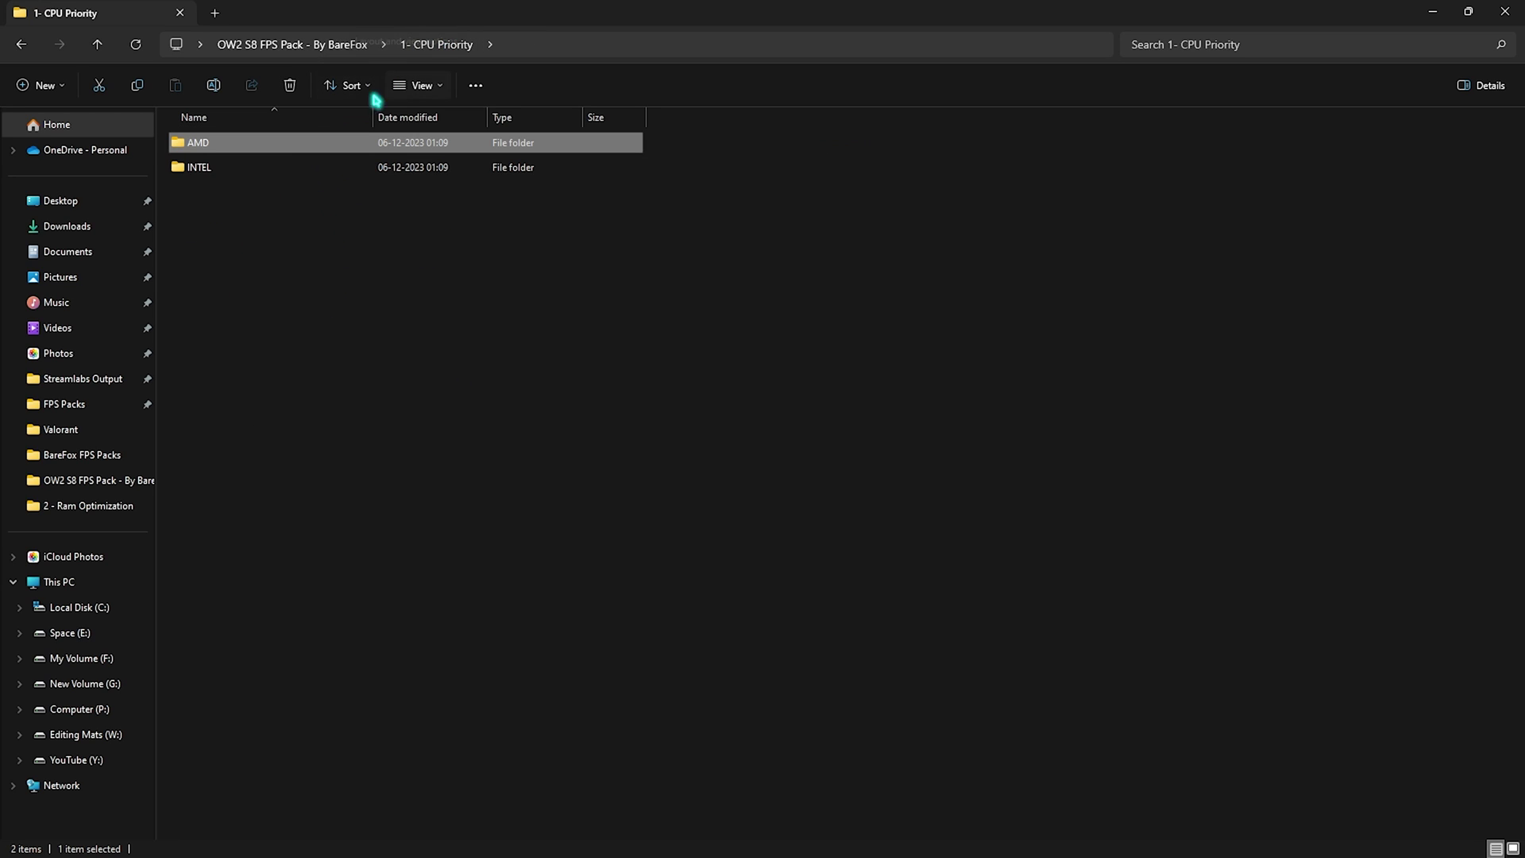
pyautogui.doubleClick(235, 168)
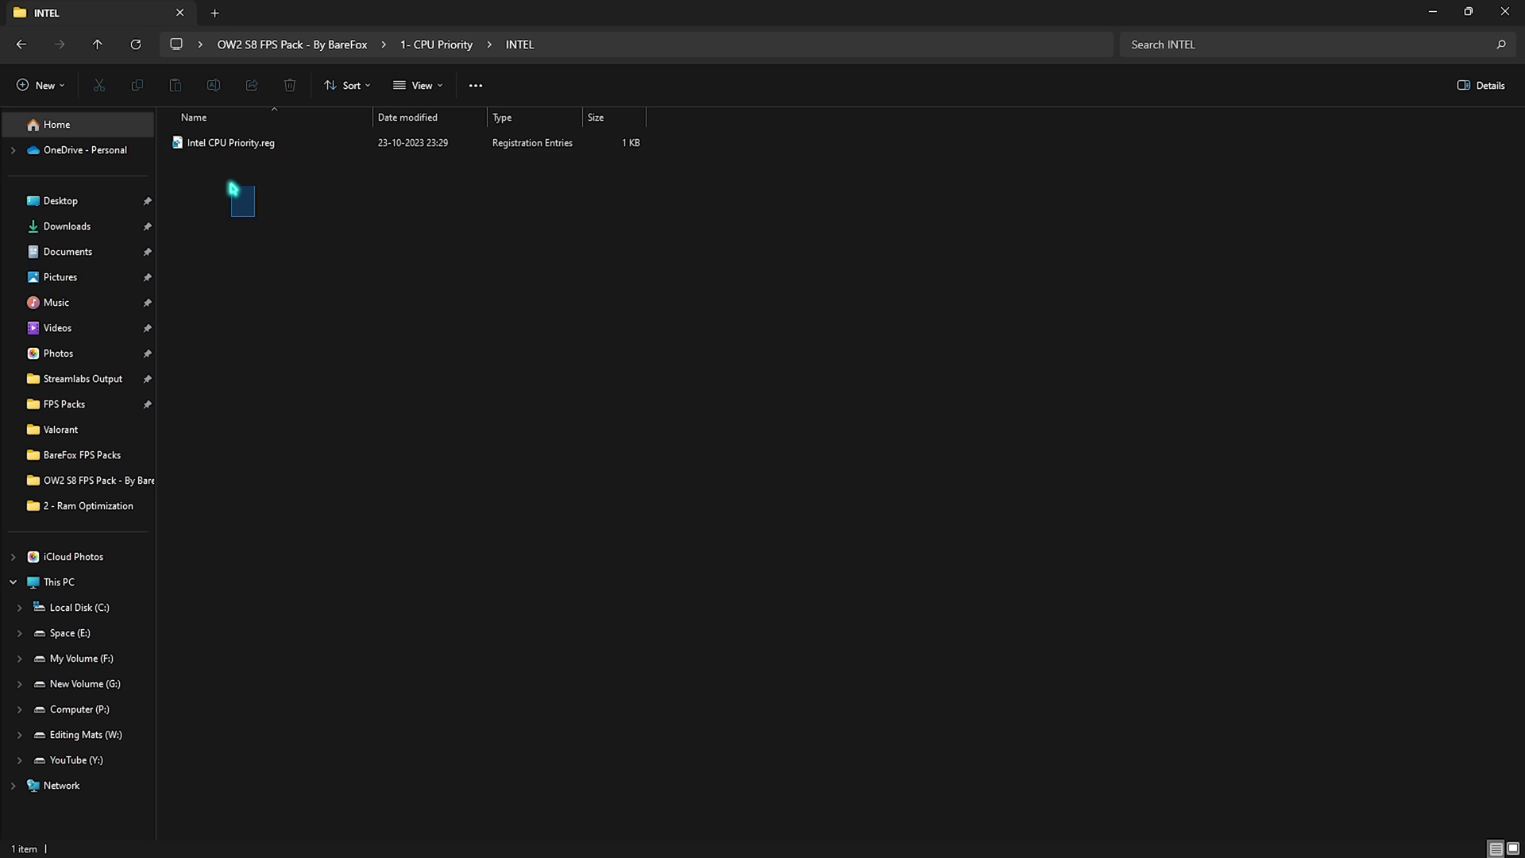
pyautogui.moveTo(235, 191); pyautogui.dragTo(186, 171)
pyautogui.click(242, 177)
pyautogui.click(445, 44)
pyautogui.doubleClick(241, 147)
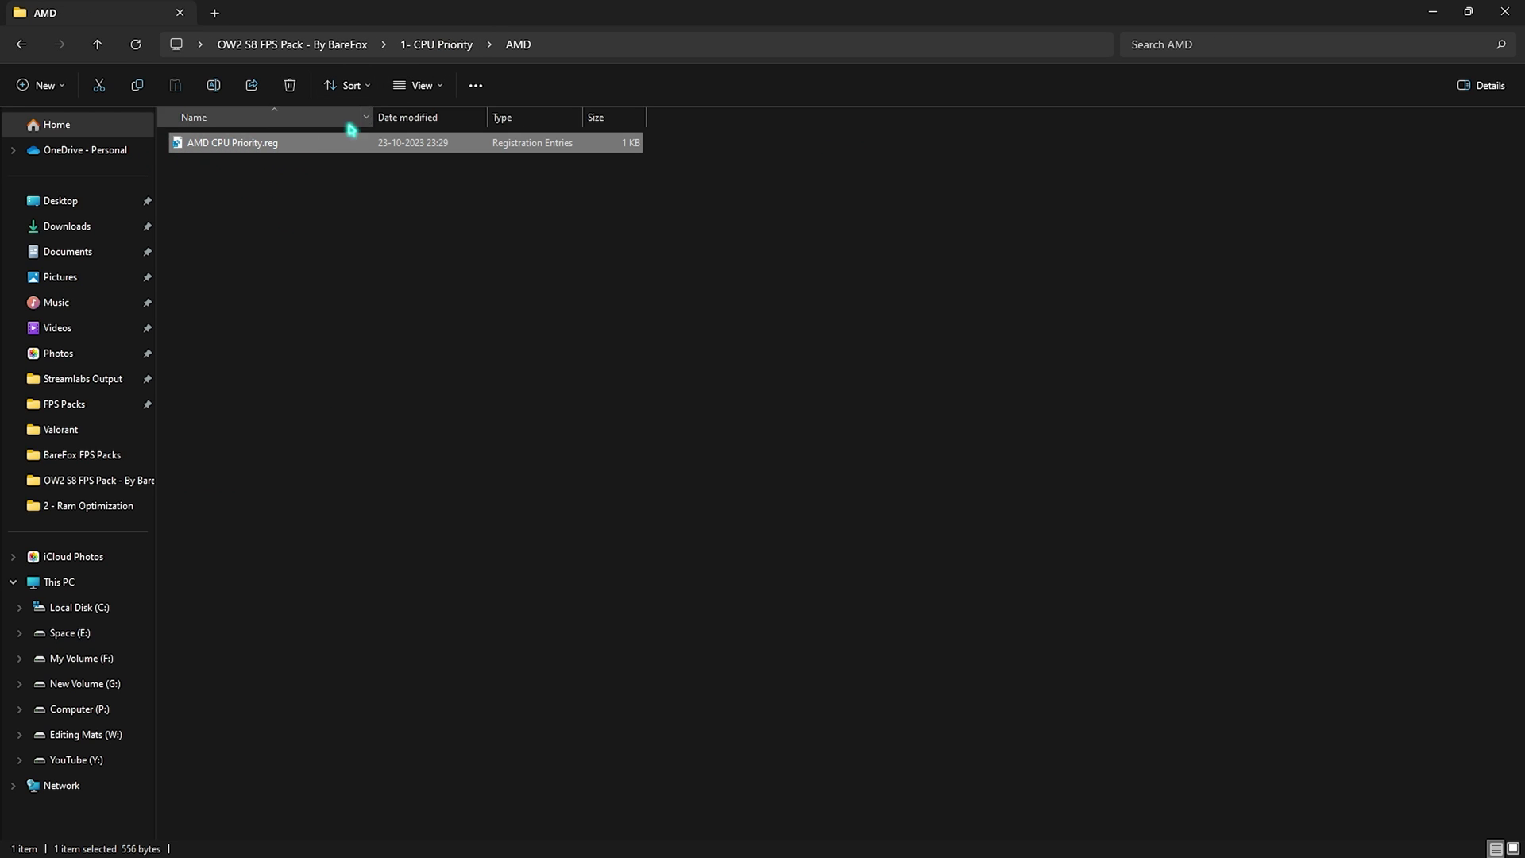
pyautogui.click(355, 48)
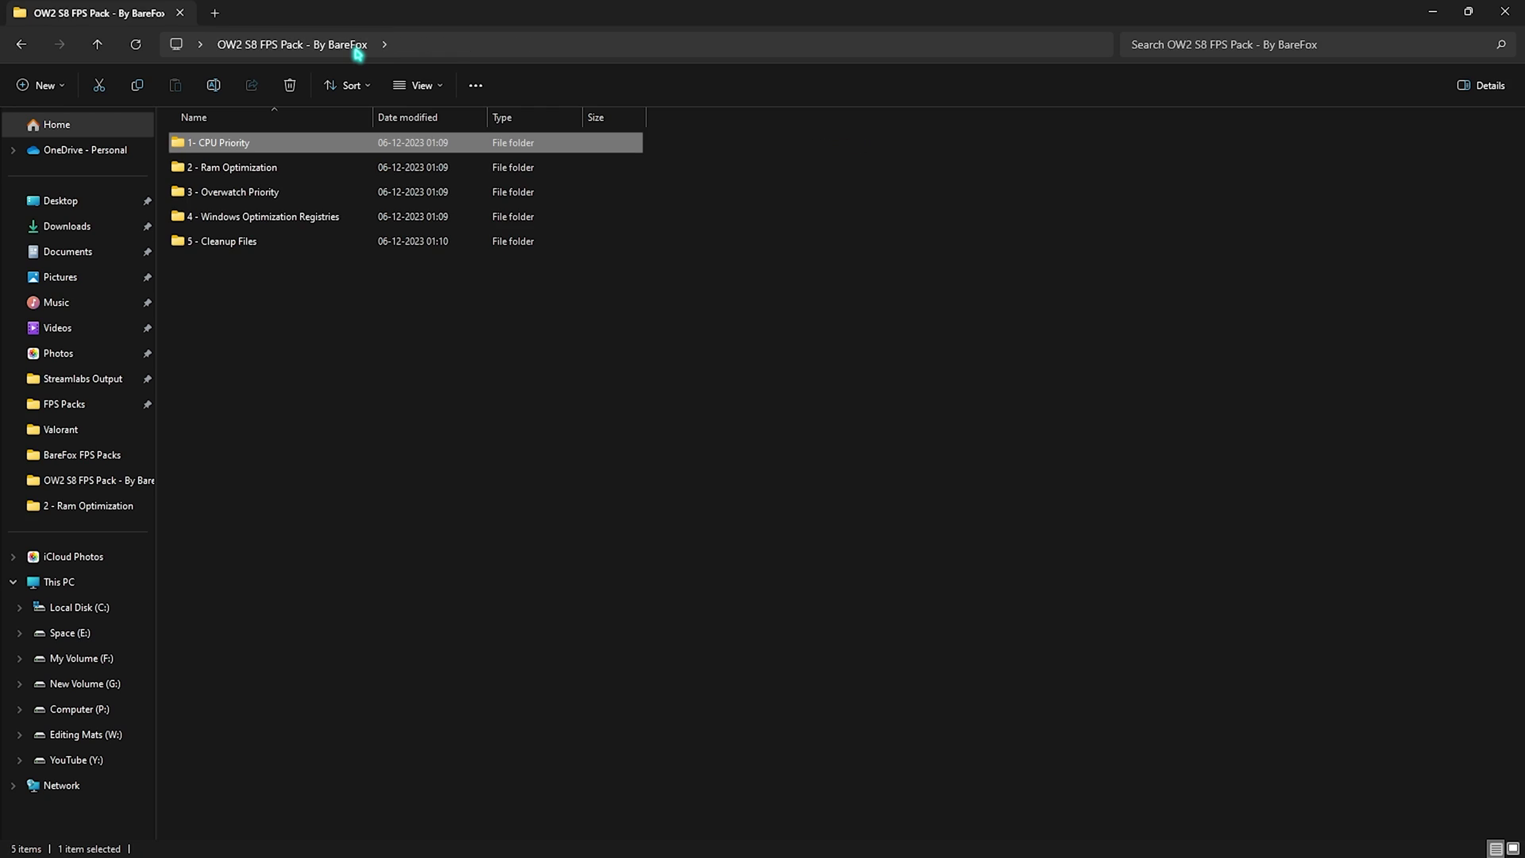
# - Look through the 2 - Ram Optimization registry files, then go back up to the pack folder
pyautogui.doubleClick(238, 167)
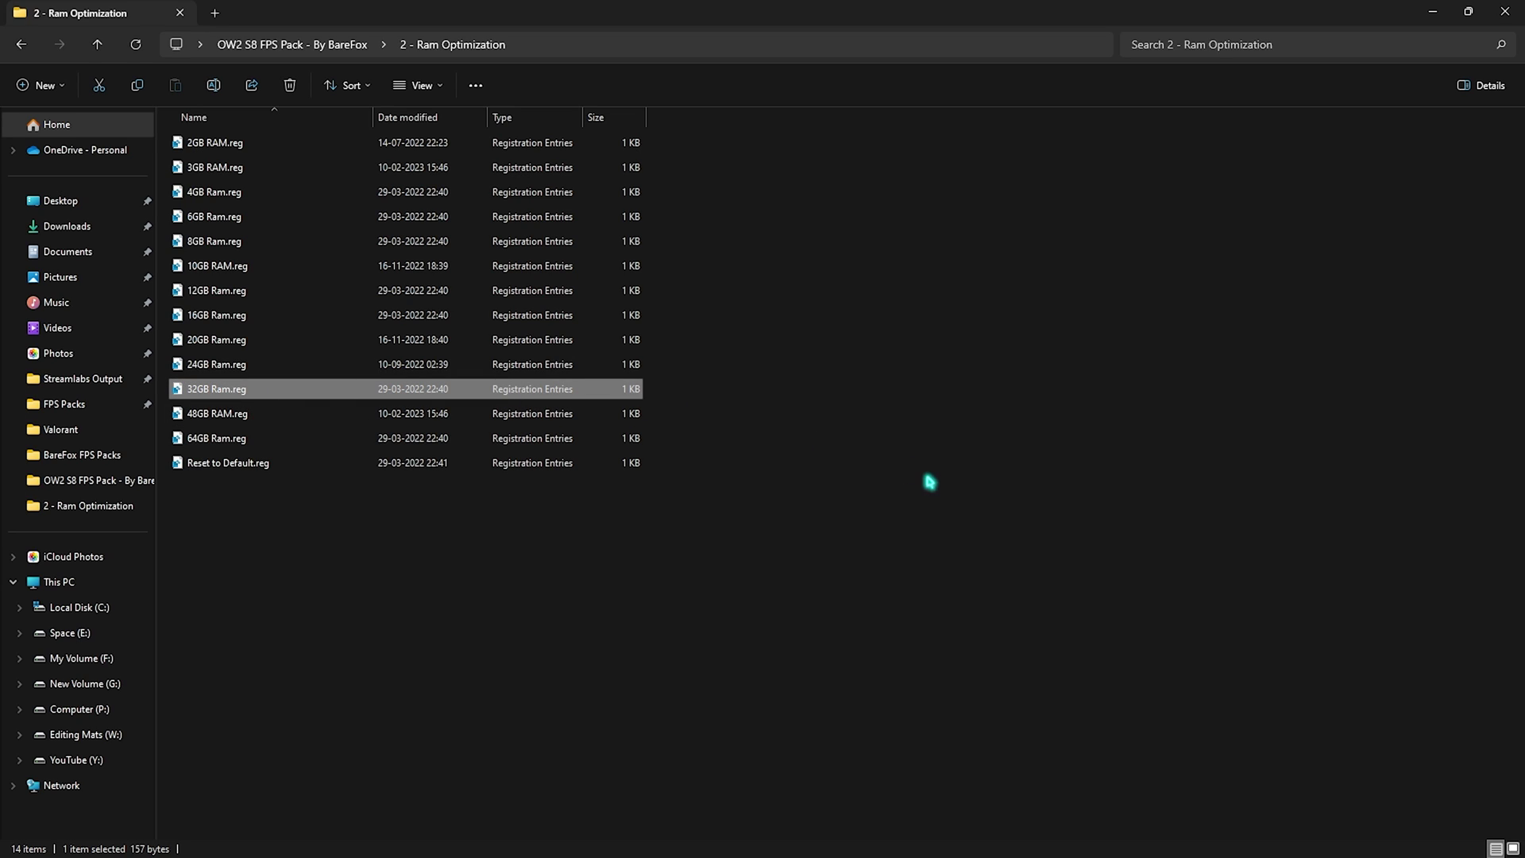
pyautogui.moveTo(896, 553); pyautogui.dragTo(899, 440)
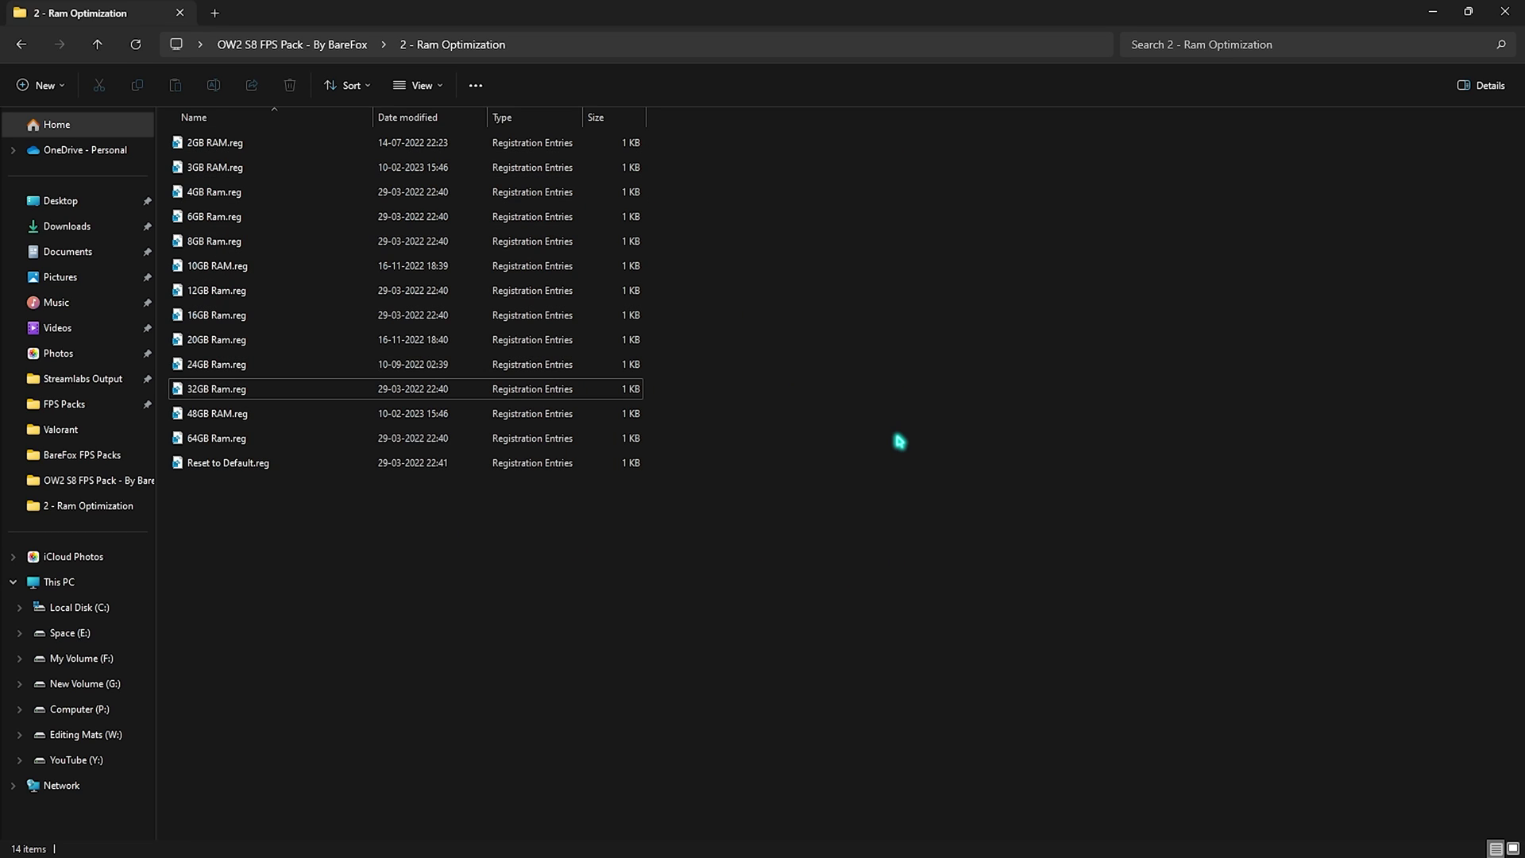
pyautogui.moveTo(237, 460); pyautogui.dragTo(238, 586)
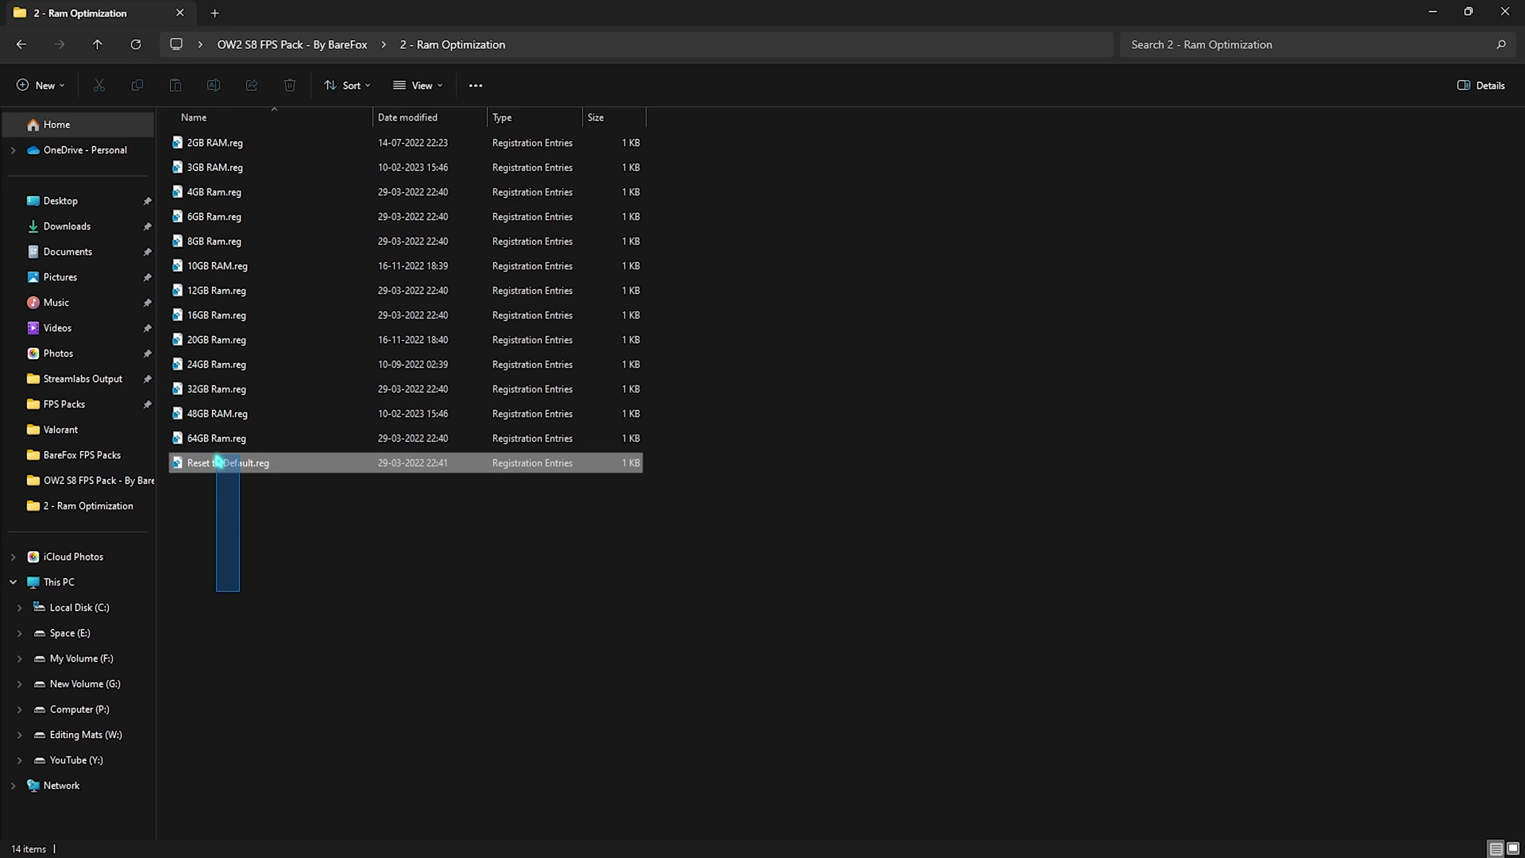
pyautogui.click(242, 532)
pyautogui.hotkey('alt', 'Up')
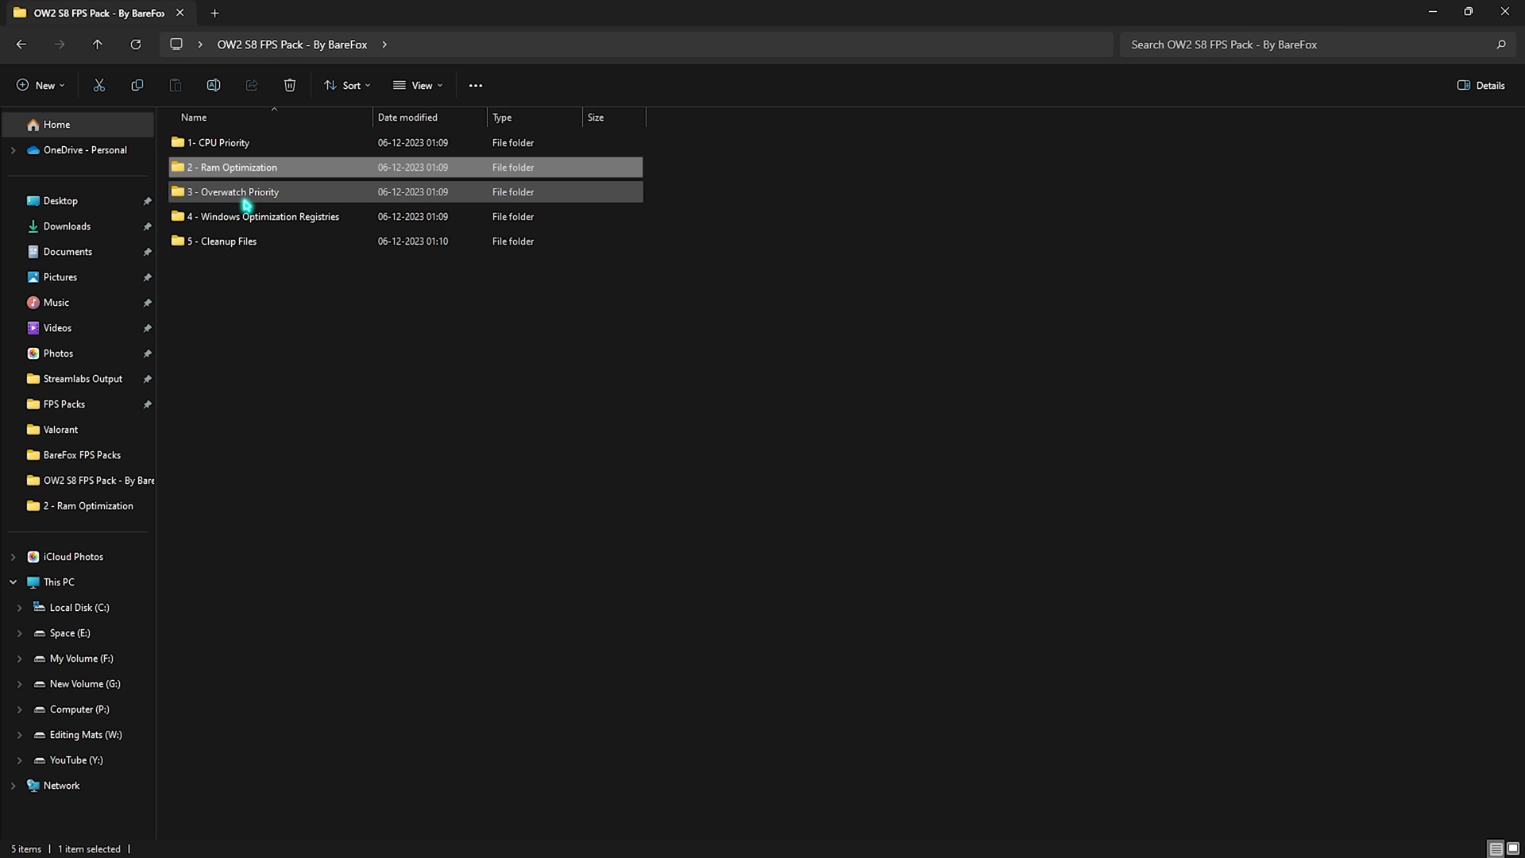
# - Inspect the two Overwatch 2 priority registry files in 3 - Overwatch Priority, then go back
pyautogui.doubleClick(245, 203)
pyautogui.moveTo(304, 326); pyautogui.dragTo(313, 266)
pyautogui.click(439, 351)
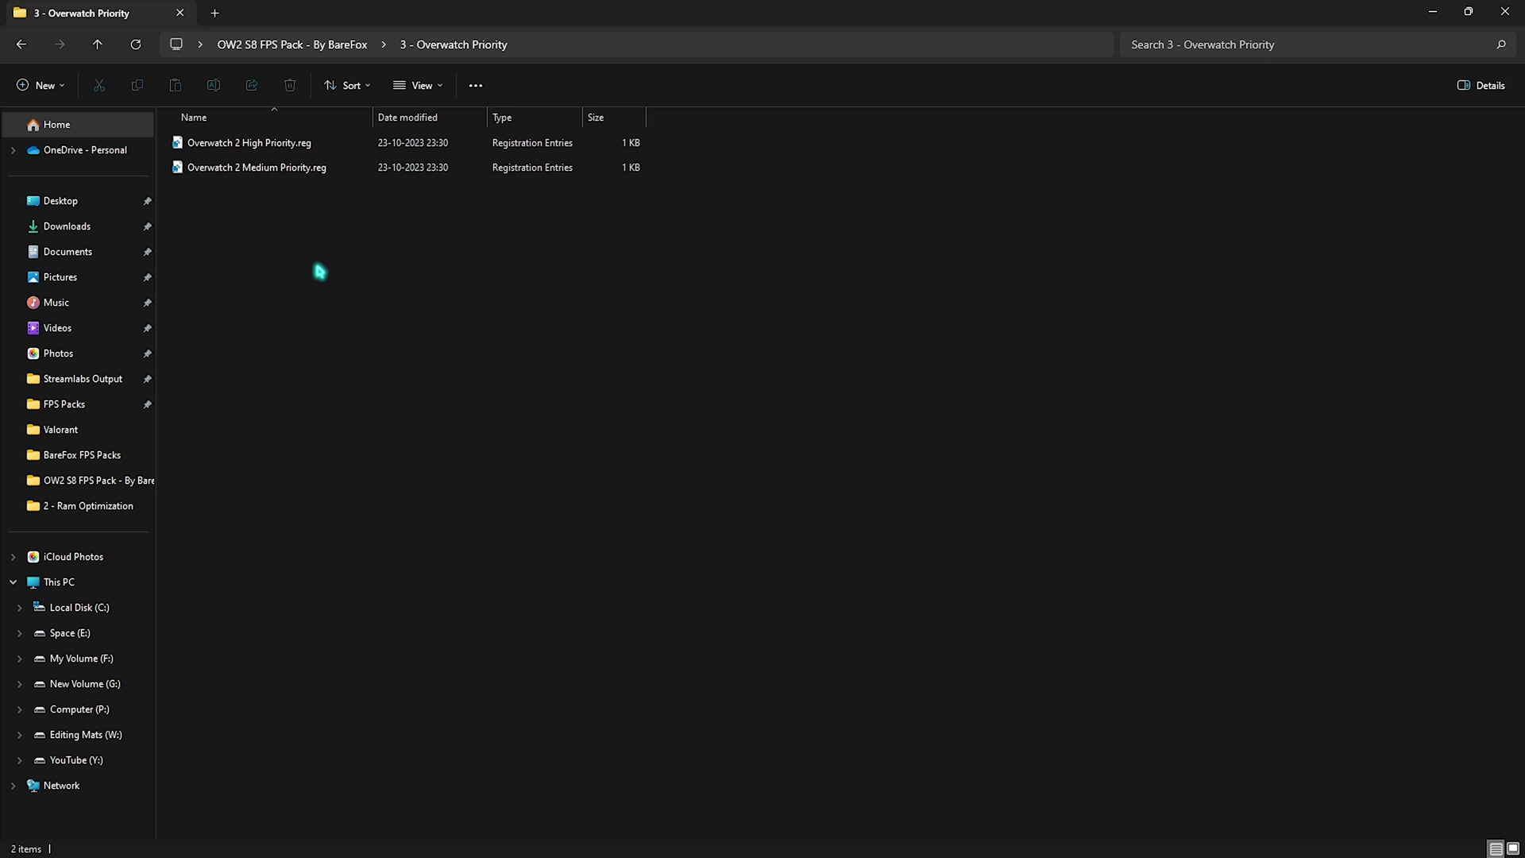
pyautogui.moveTo(283, 238); pyautogui.dragTo(238, 151)
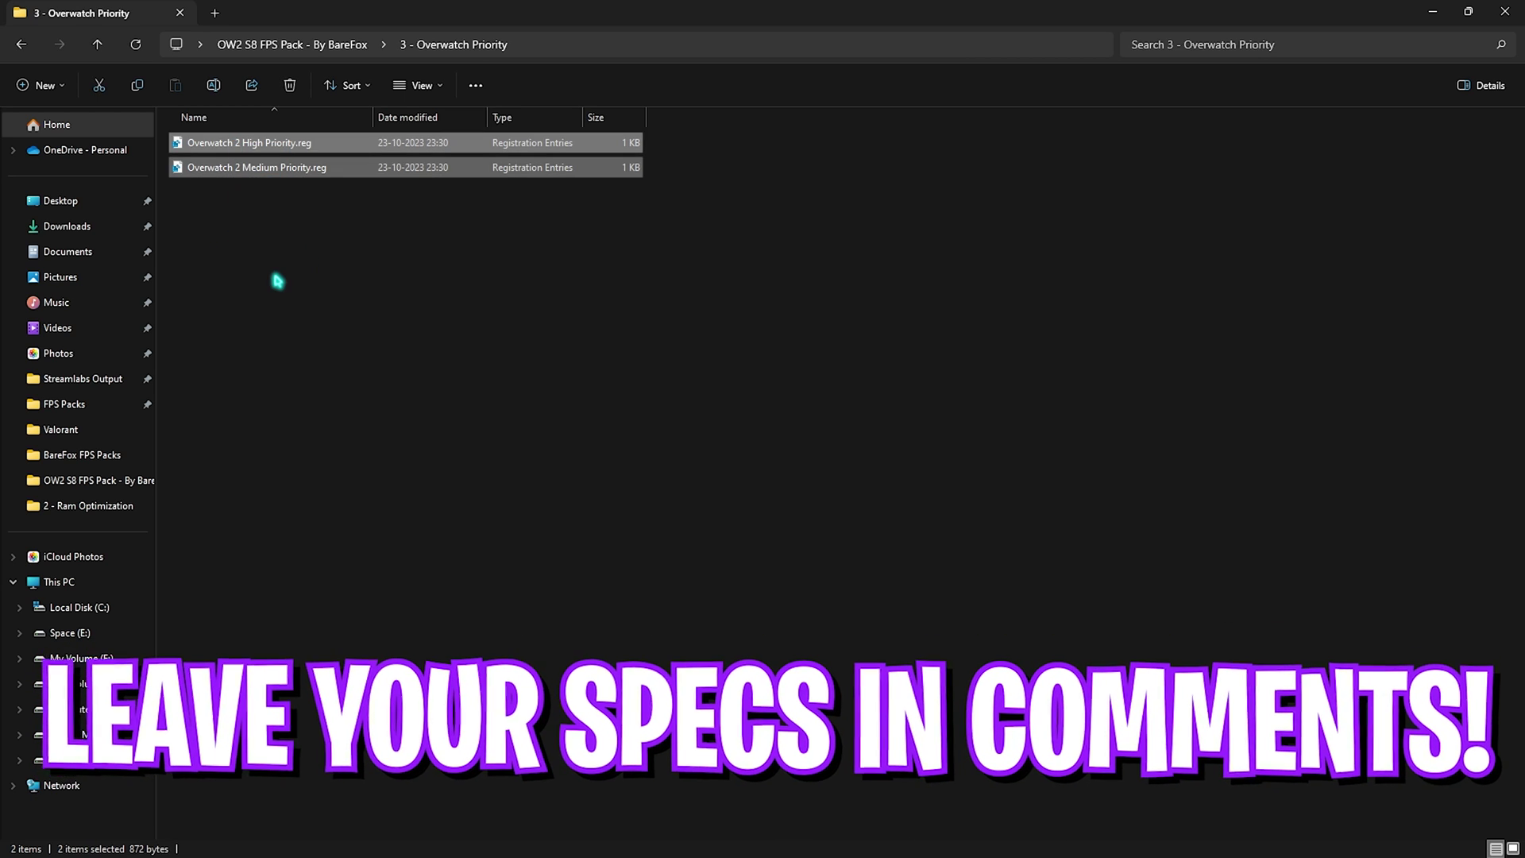
pyautogui.moveTo(381, 246); pyautogui.dragTo(321, 147)
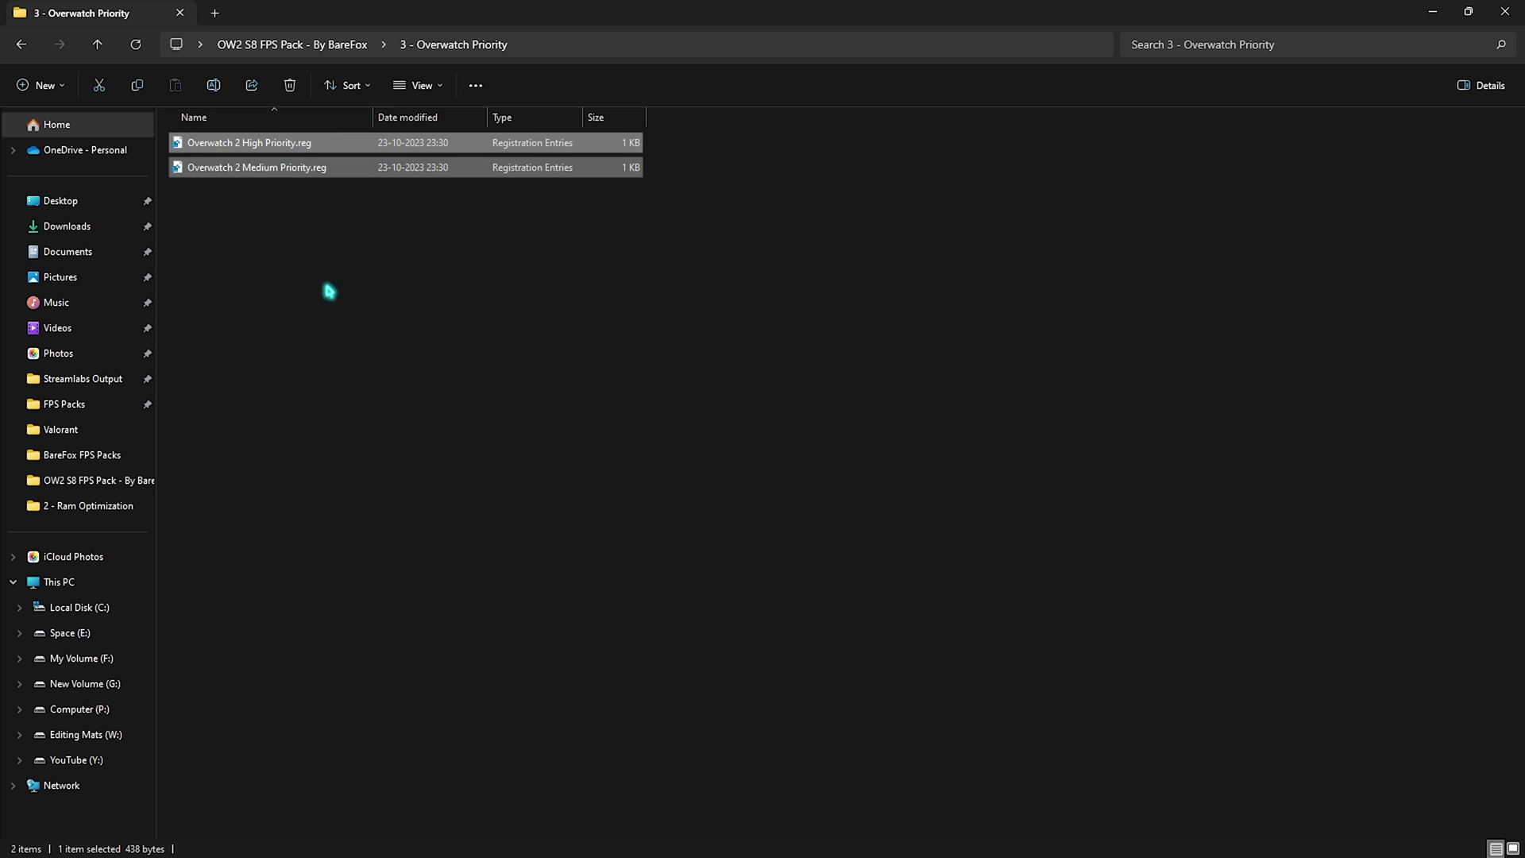
pyautogui.click(327, 289)
pyautogui.hotkey('alt', 'Left')
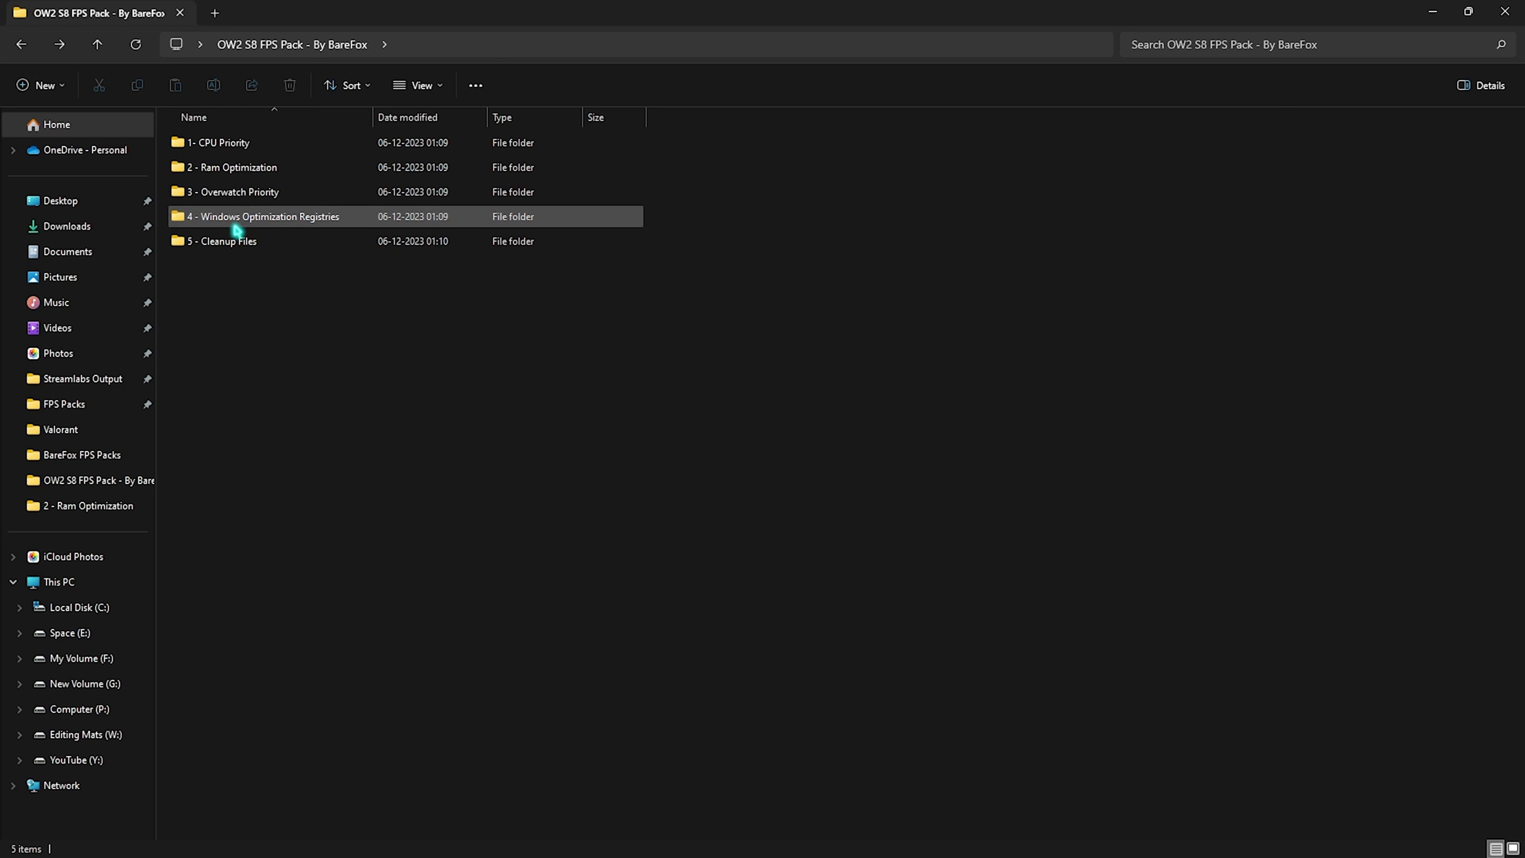
# - Review the seven .reg files in 4 - Windows Optimization Registries and its four Revert Registries files
pyautogui.doubleClick(237, 216)
pyautogui.moveTo(377, 522); pyautogui.dragTo(221, 180)
pyautogui.click(280, 461)
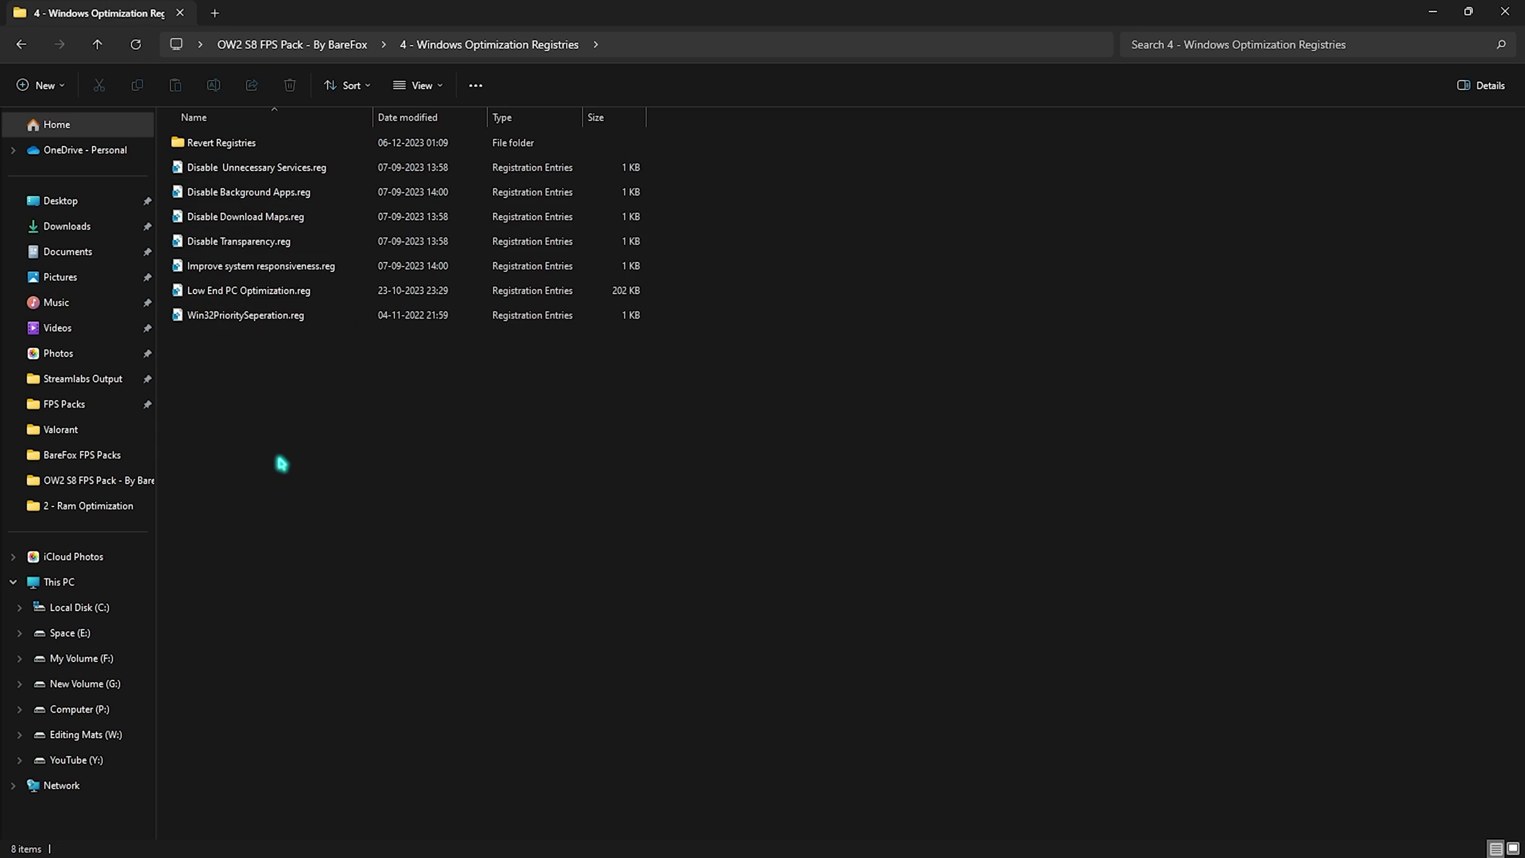
pyautogui.moveTo(360, 470); pyautogui.dragTo(270, 171)
pyautogui.click(295, 463)
pyautogui.moveTo(277, 430)
pyautogui.mouseDown()
pyautogui.moveTo(258, 165)
pyautogui.moveTo(282, 403)
pyautogui.mouseUp()
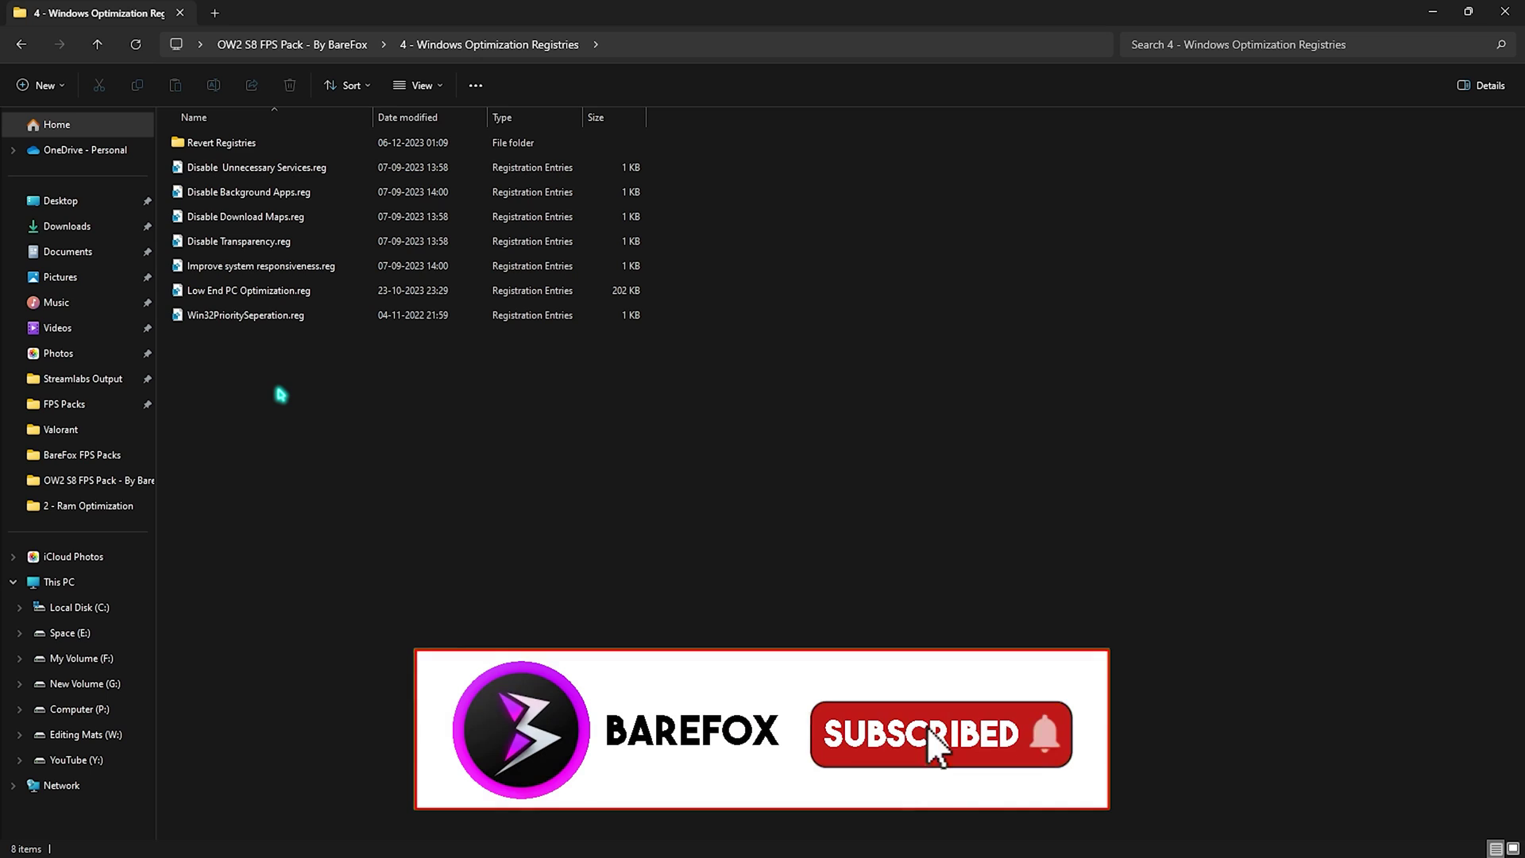
pyautogui.moveTo(315, 436); pyautogui.dragTo(240, 159)
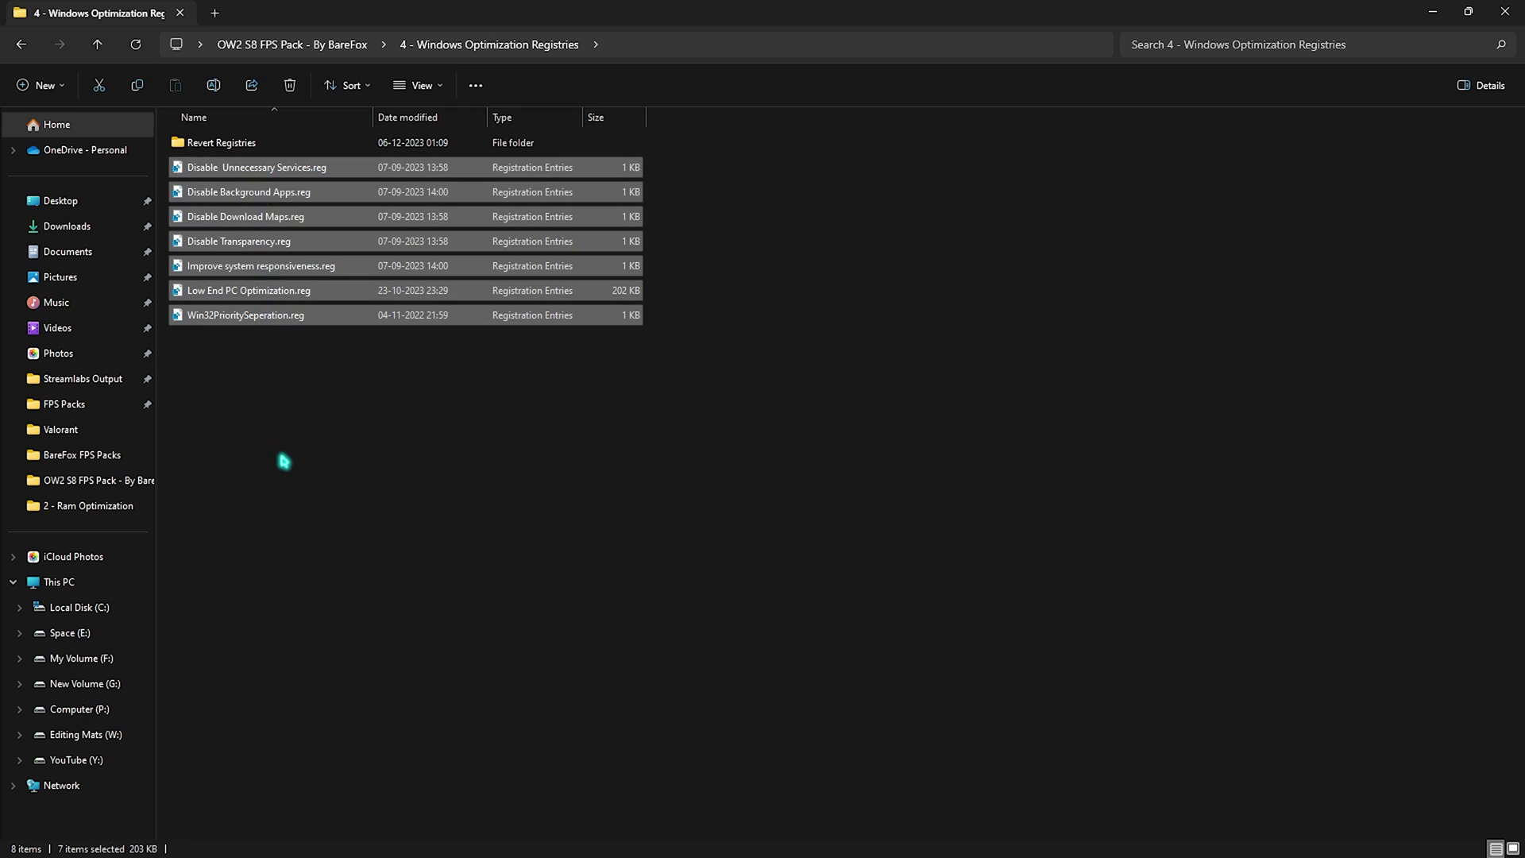
pyautogui.click(283, 459)
pyautogui.doubleClick(233, 151)
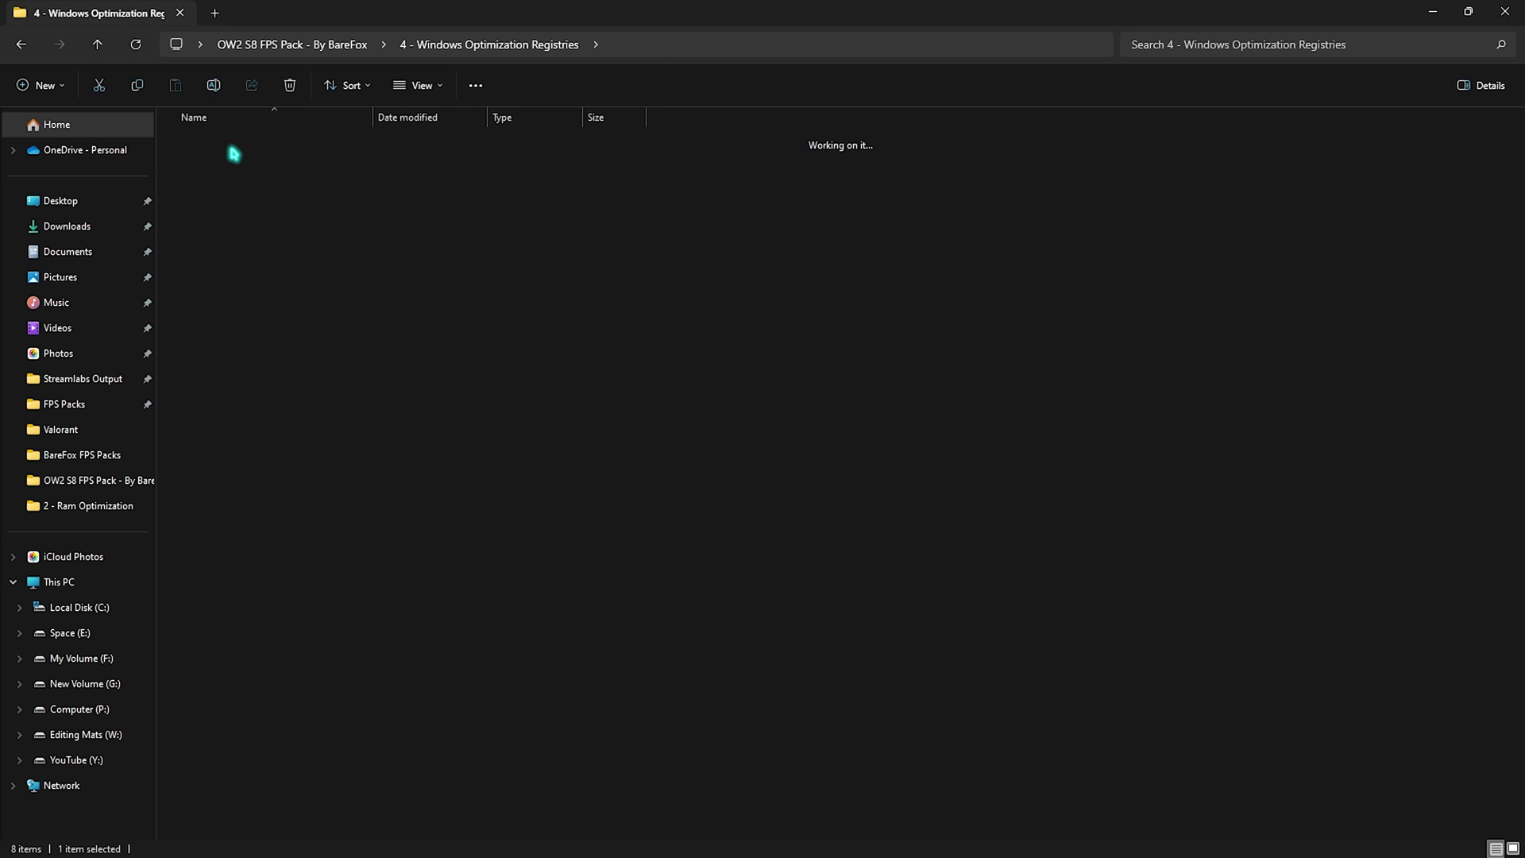
pyautogui.moveTo(255, 337); pyautogui.dragTo(231, 143)
# - Go to 5 - Cleanup Files > Batch Tweaks and select Useful Tweaks.bat
pyautogui.click(310, 381)
pyautogui.hotkey('alt', 'Left')
pyautogui.hotkey('alt', 'Left')
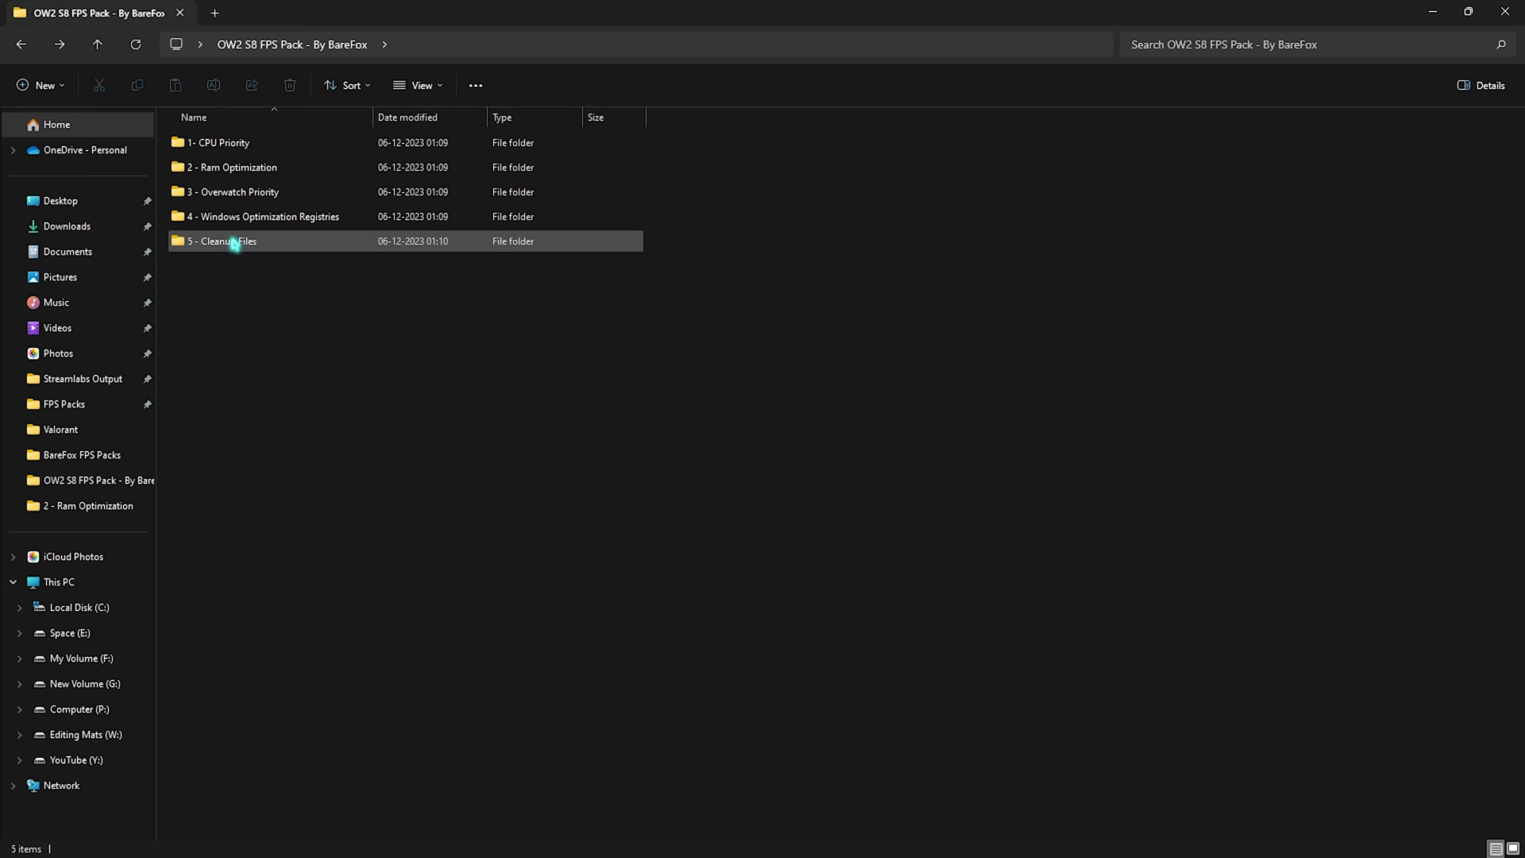
pyautogui.doubleClick(231, 248)
pyautogui.doubleClick(228, 147)
pyautogui.doubleClick(228, 146)
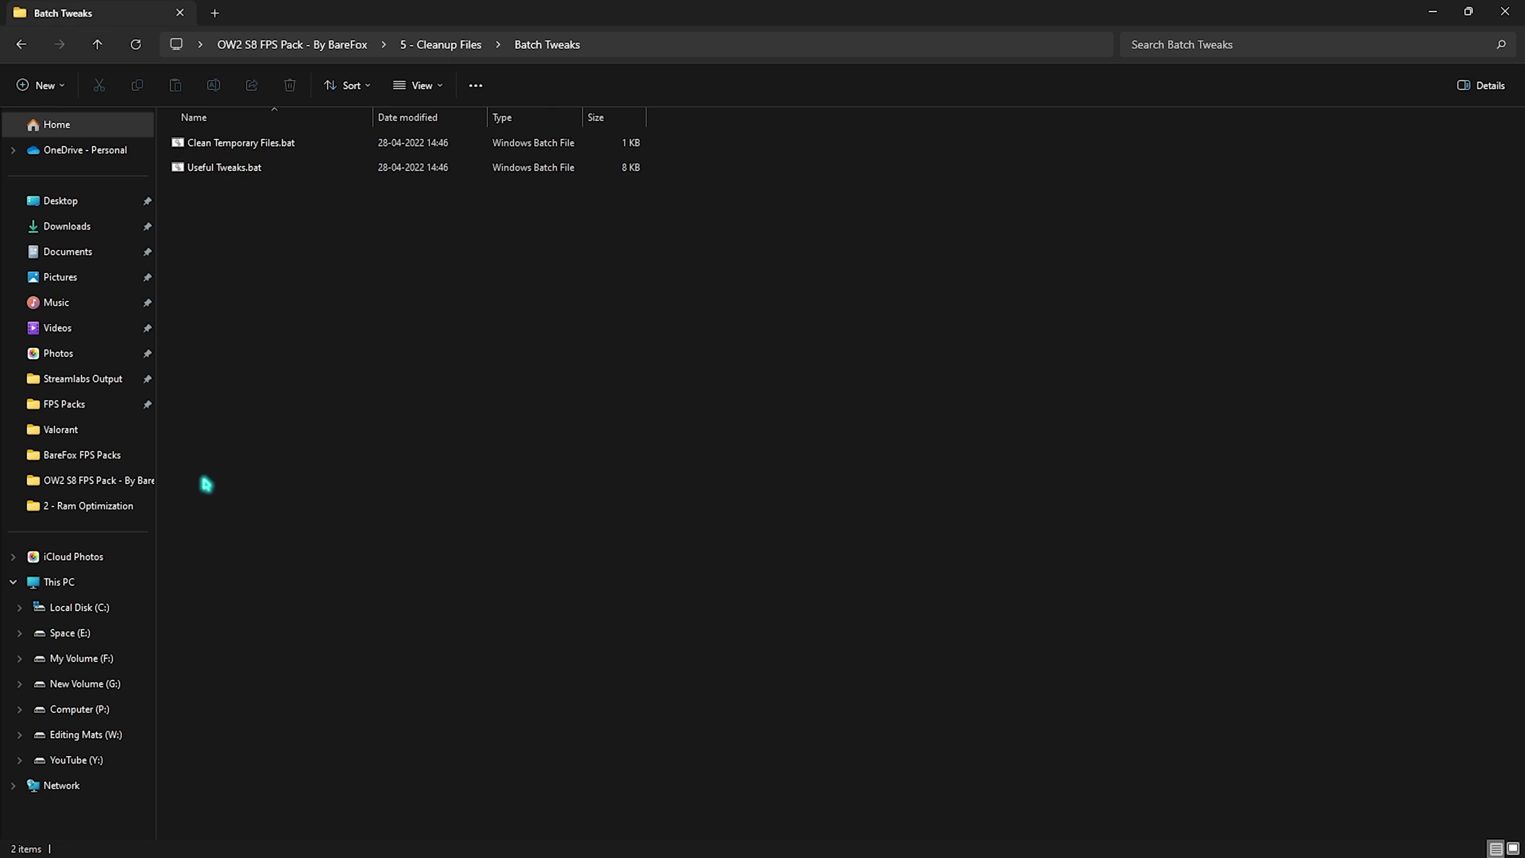
pyautogui.moveTo(278, 226); pyautogui.dragTo(238, 150)
pyautogui.click(450, 303)
pyautogui.moveTo(450, 303); pyautogui.dragTo(259, 136)
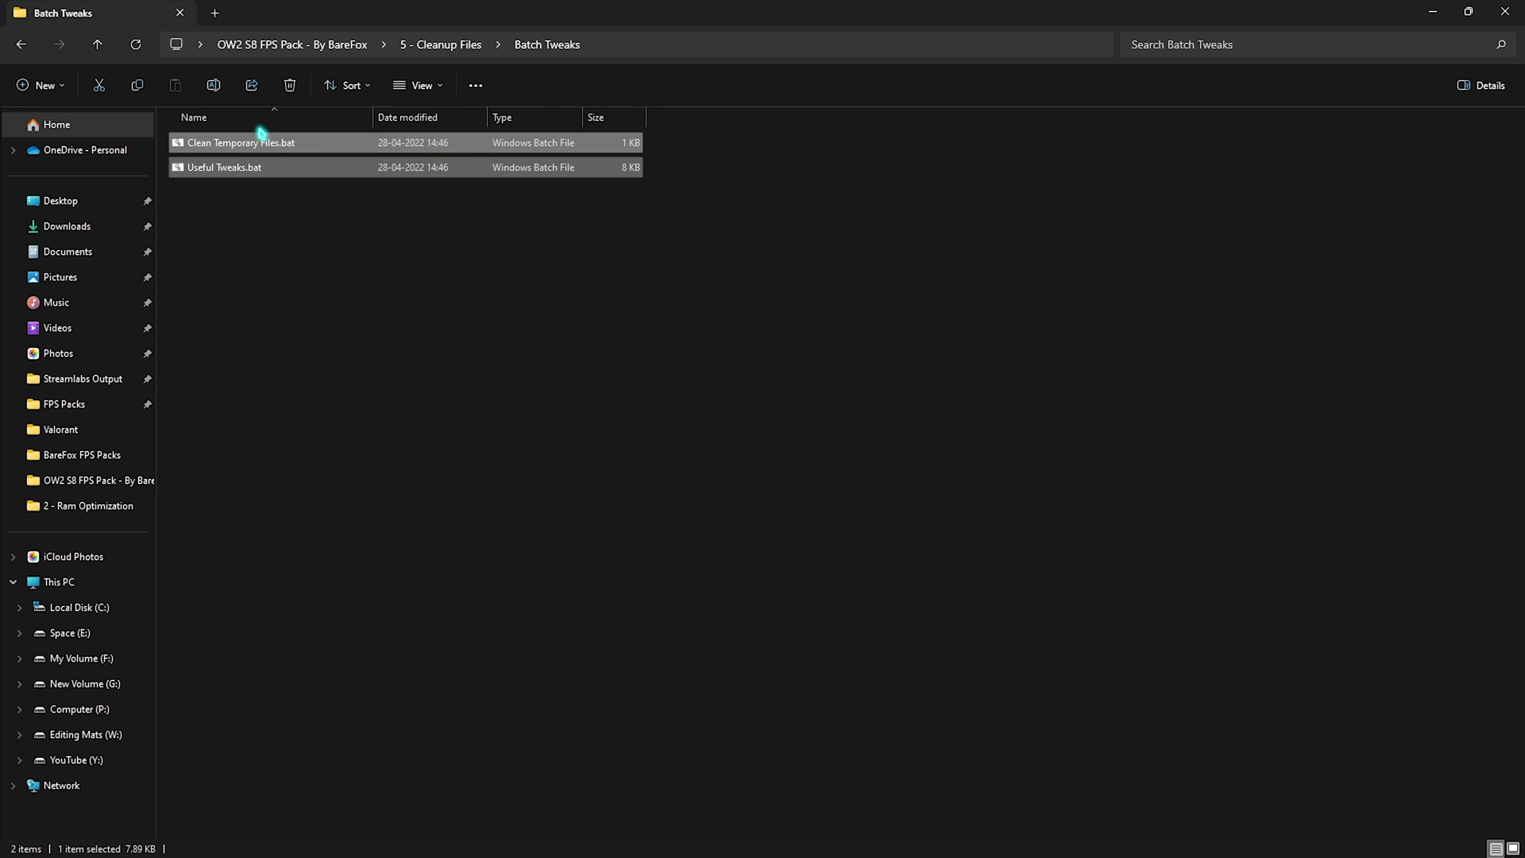
pyautogui.click(376, 332)
pyautogui.moveTo(527, 421); pyautogui.dragTo(266, 141)
pyautogui.click(247, 170)
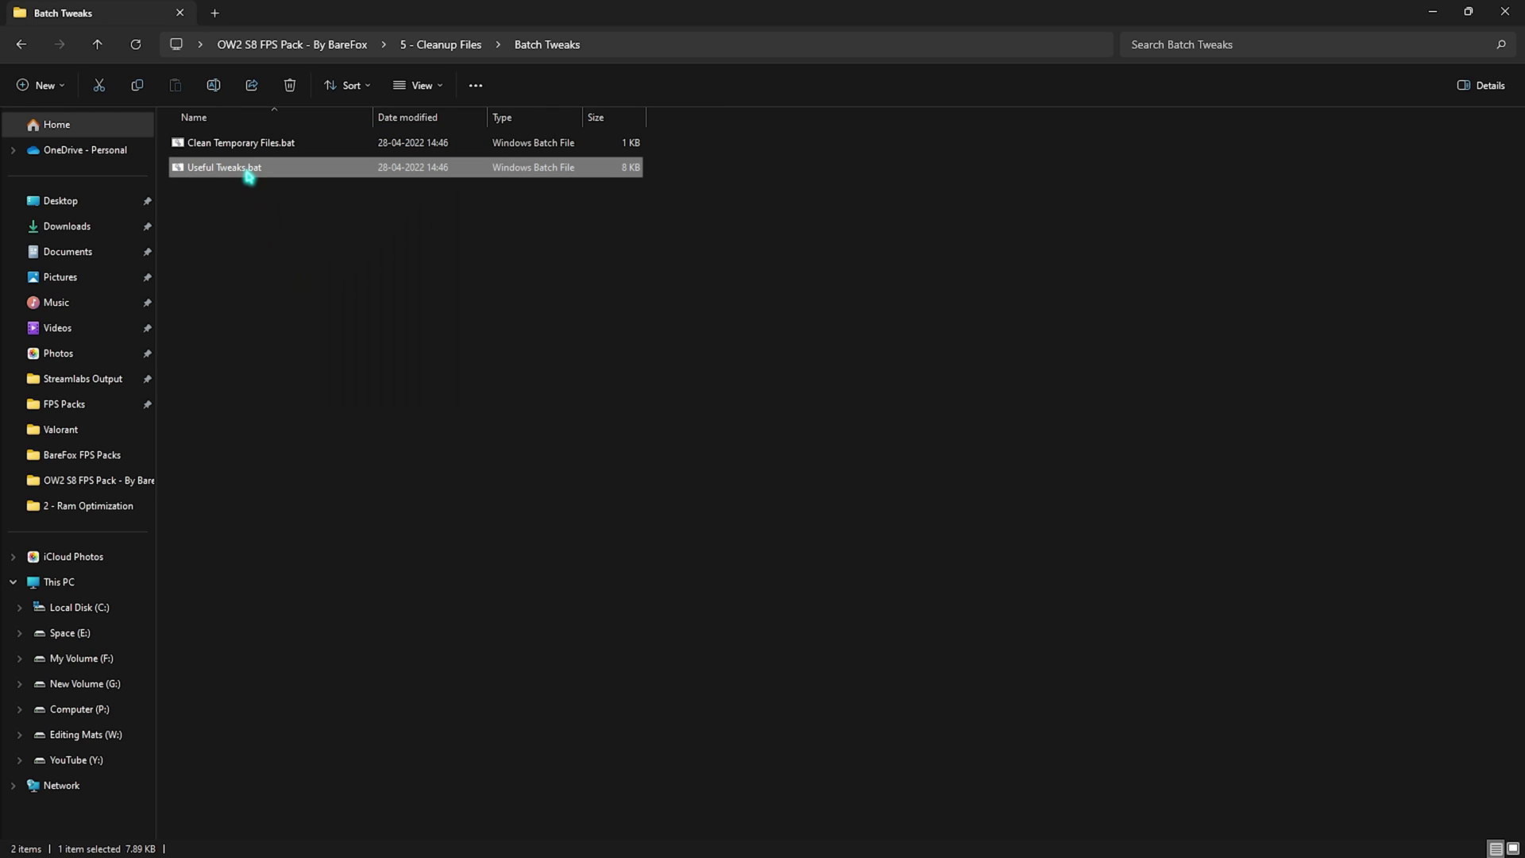
# - Read through Useful Tweaks.bat in Notepad, then close Notepad
pyautogui.doubleClick(249, 174)
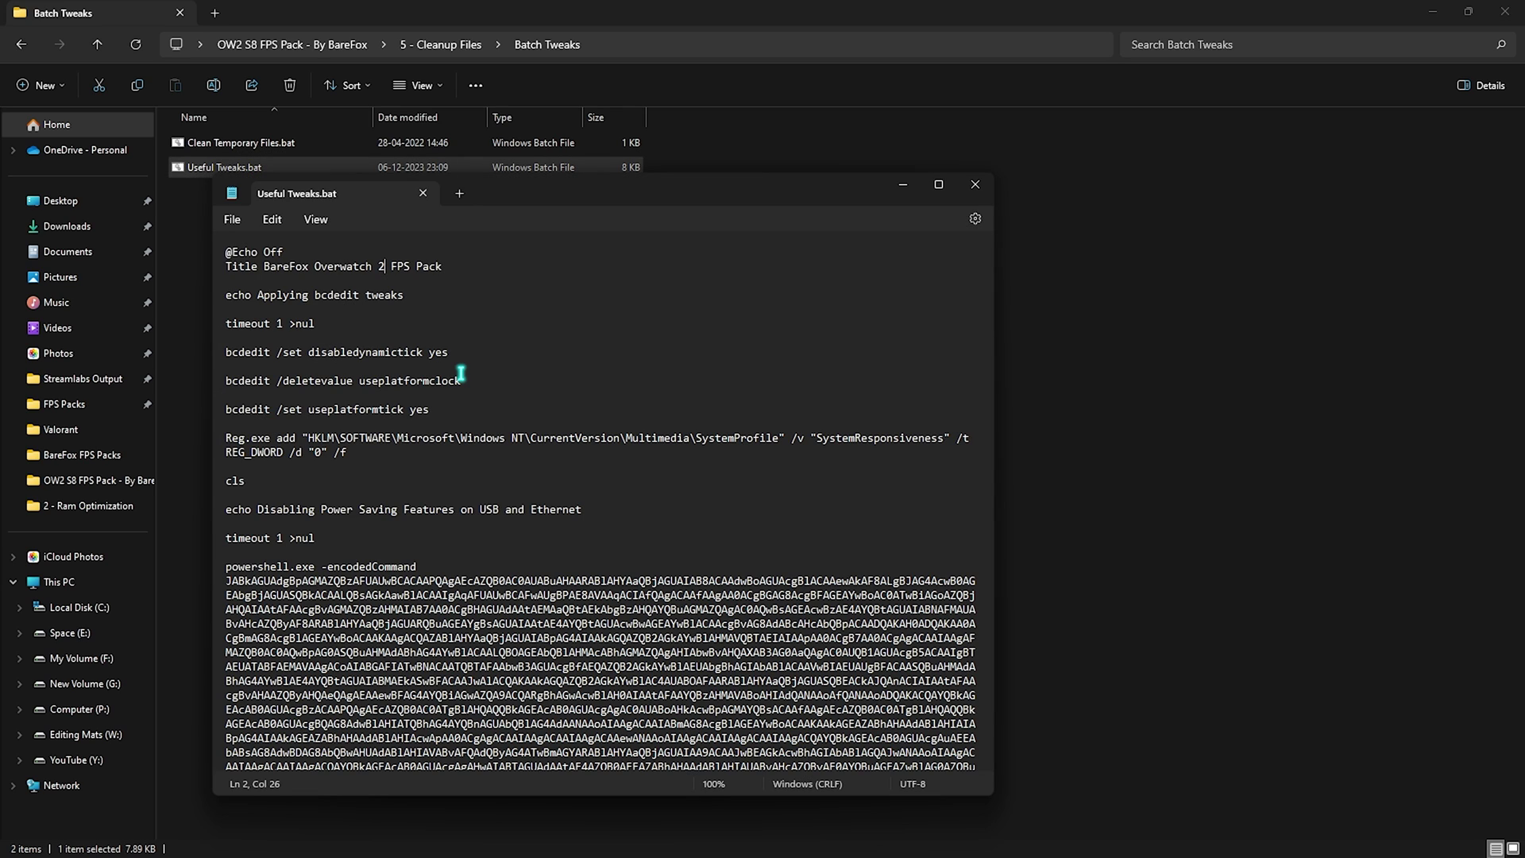
pyautogui.scroll(-15, 460, 373)
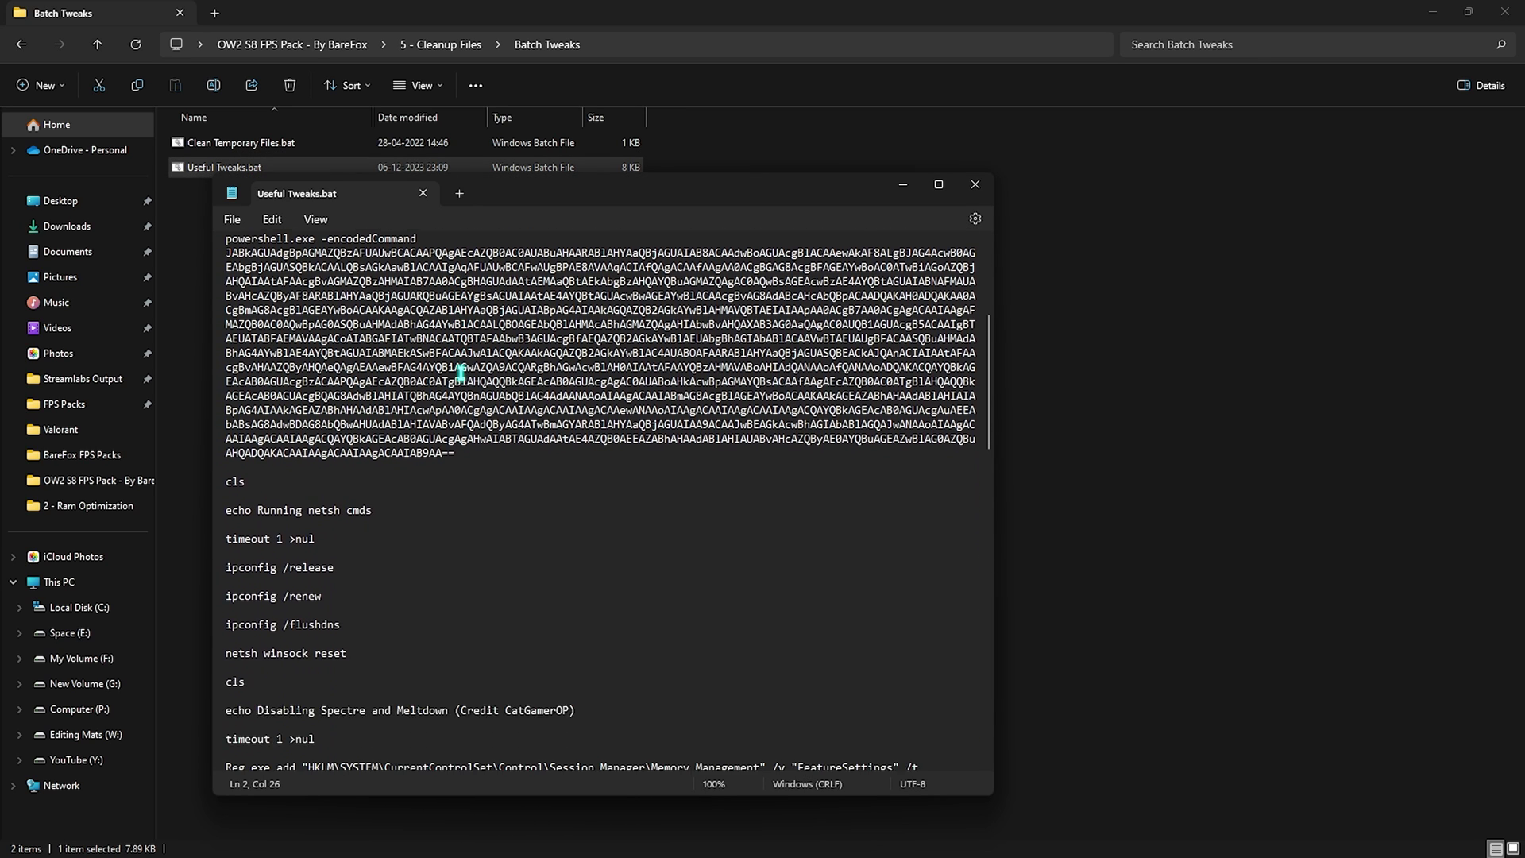
pyautogui.scroll(-15, 461, 374)
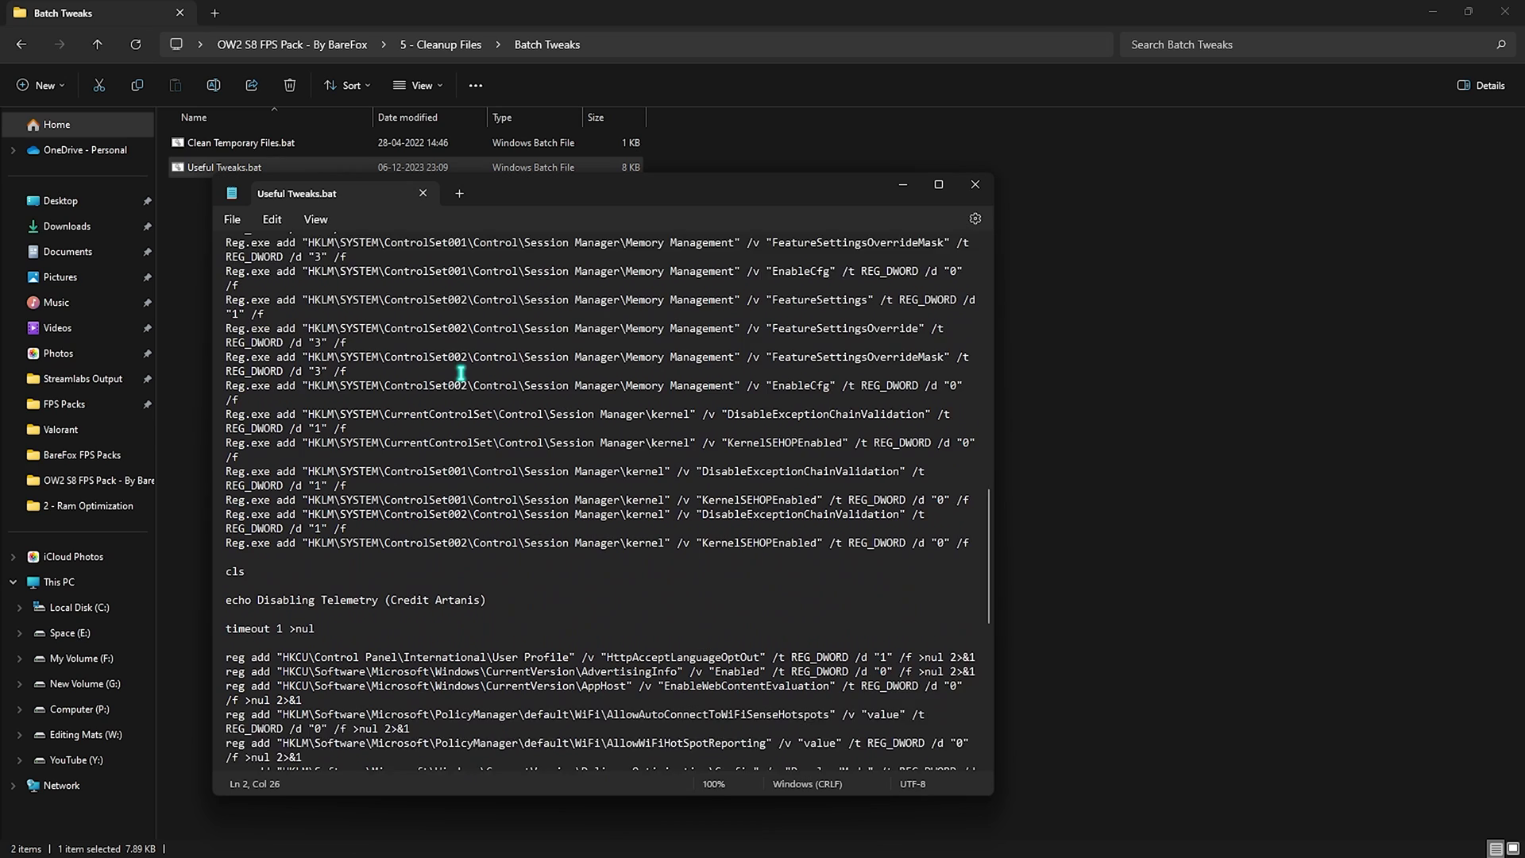
pyautogui.scroll(-6, 461, 373)
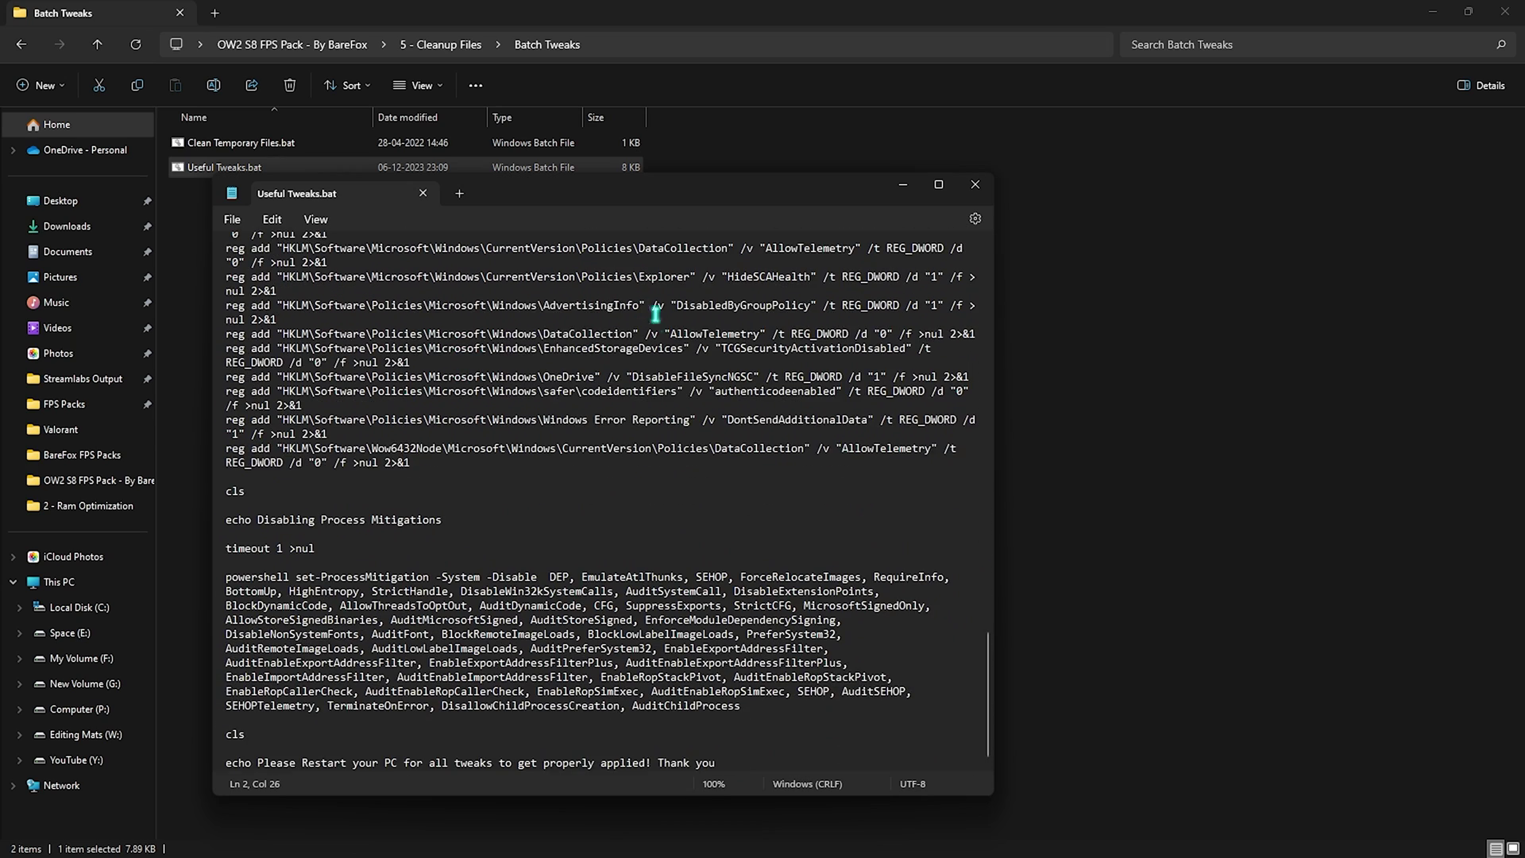
pyautogui.click(974, 186)
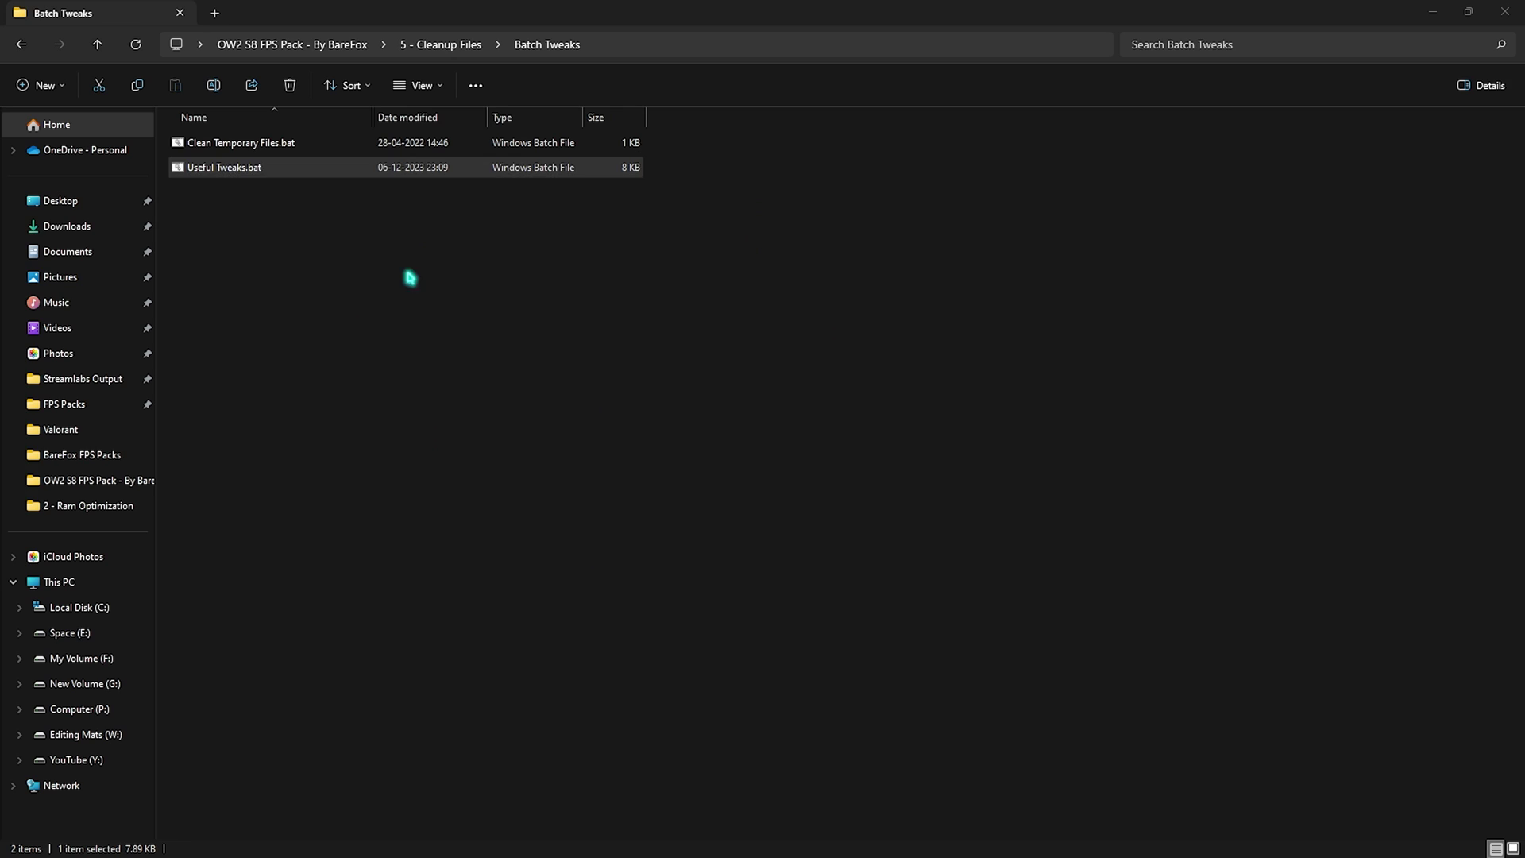
# - Run Clean Temporary Files.bat as administrator, confirm deleting the temp files, and clear Explorer away
pyautogui.rightClick(325, 169)
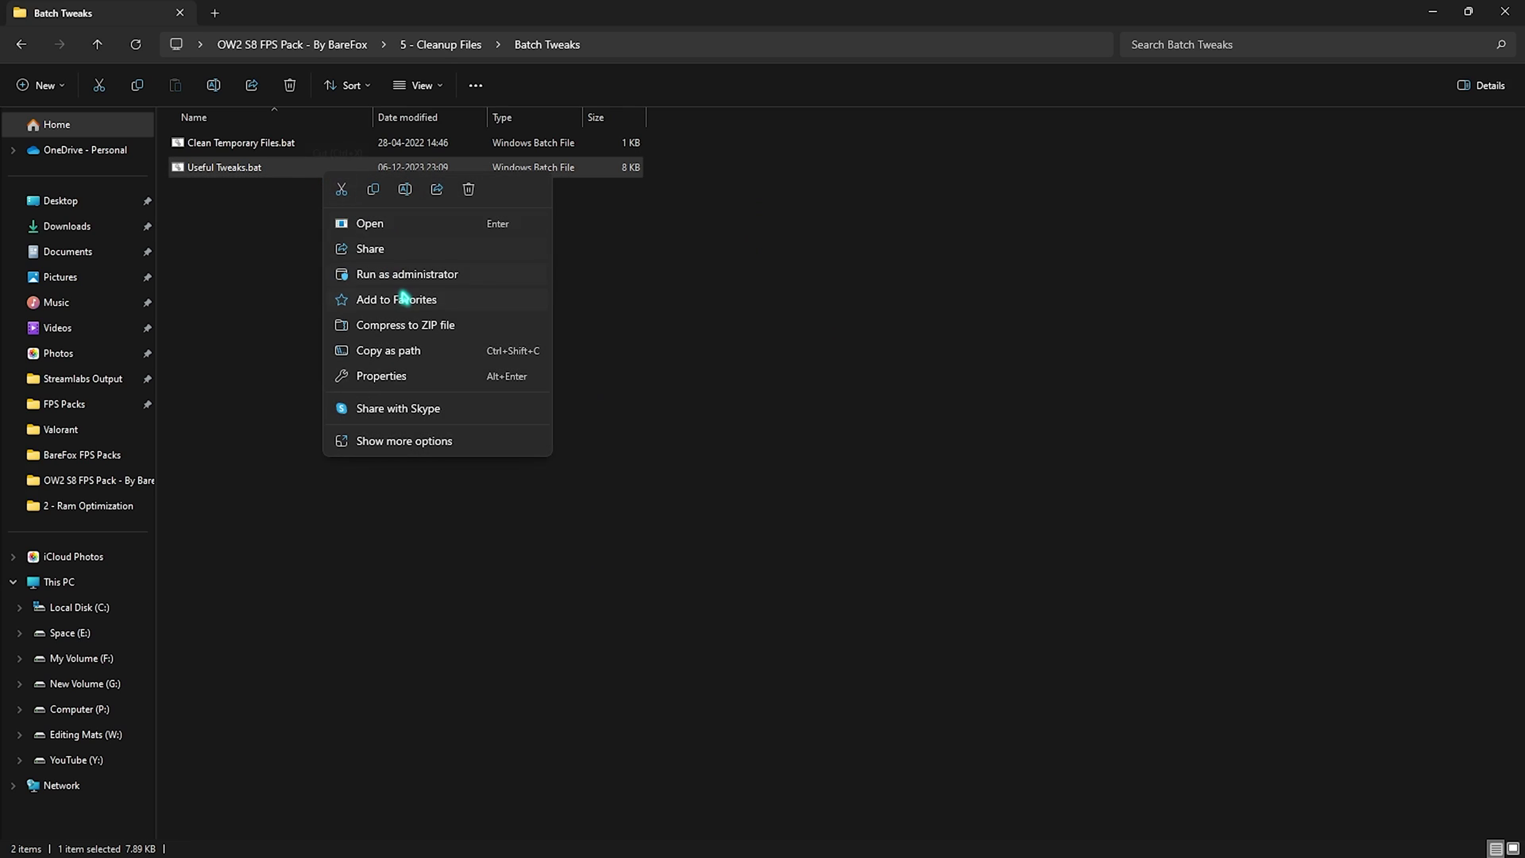
pyautogui.click(215, 239)
pyautogui.click(227, 144)
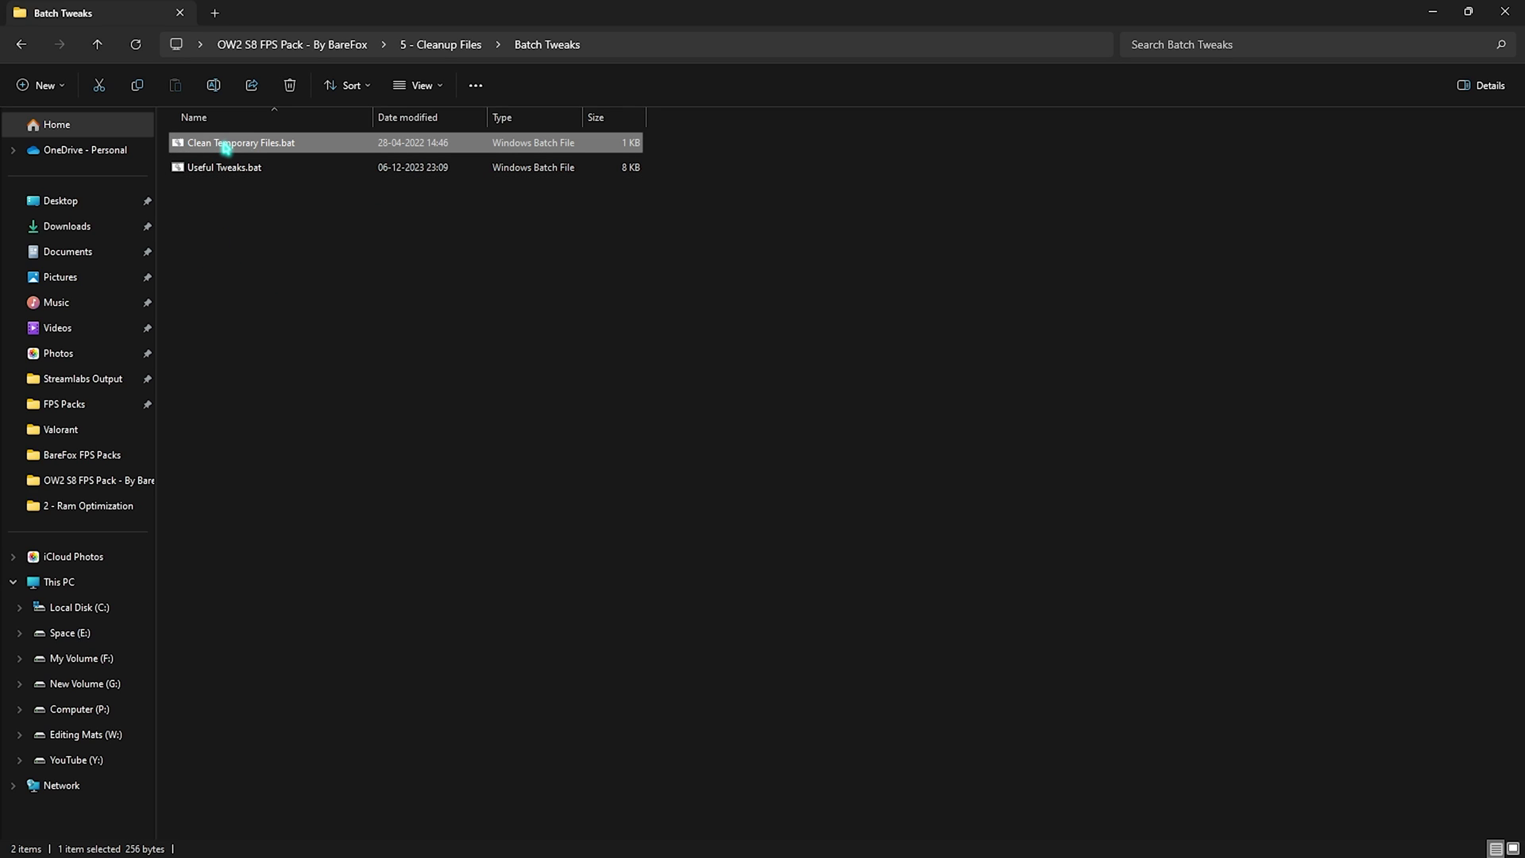
pyautogui.rightClick(227, 147)
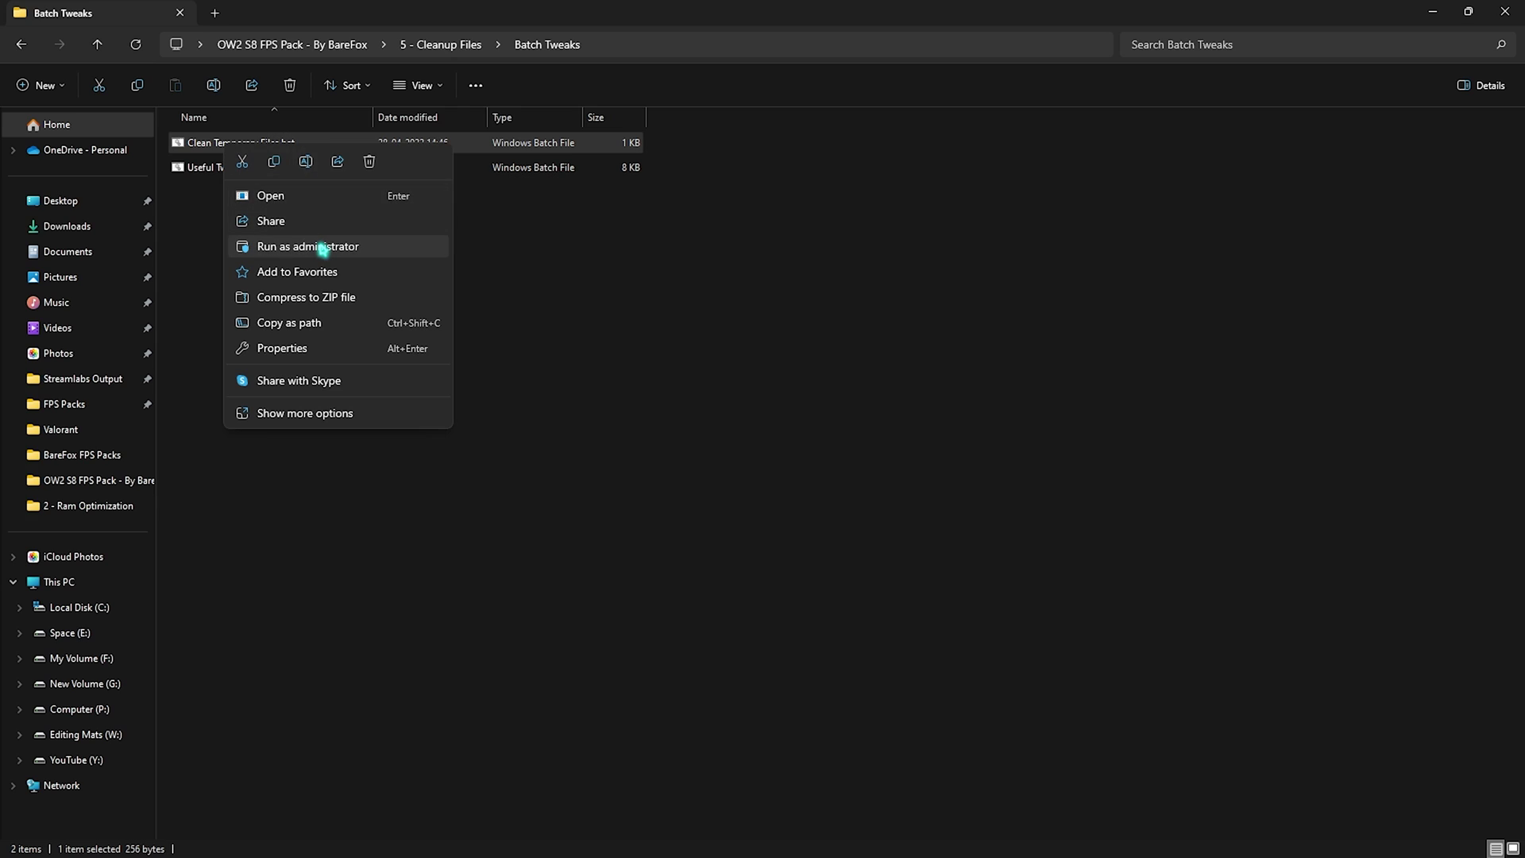
pyautogui.click(323, 247)
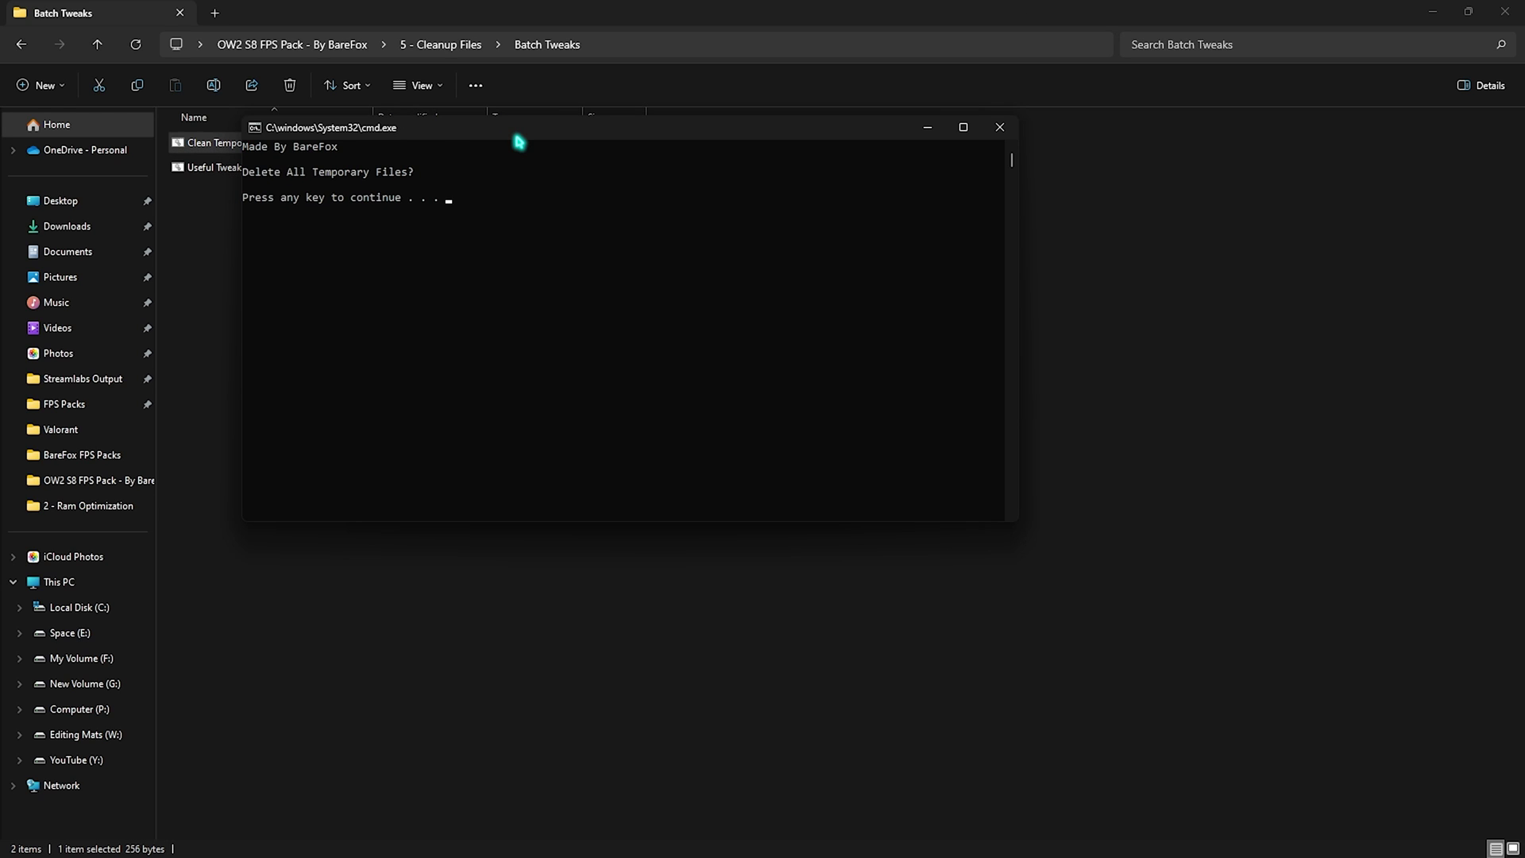
pyautogui.press('Return')
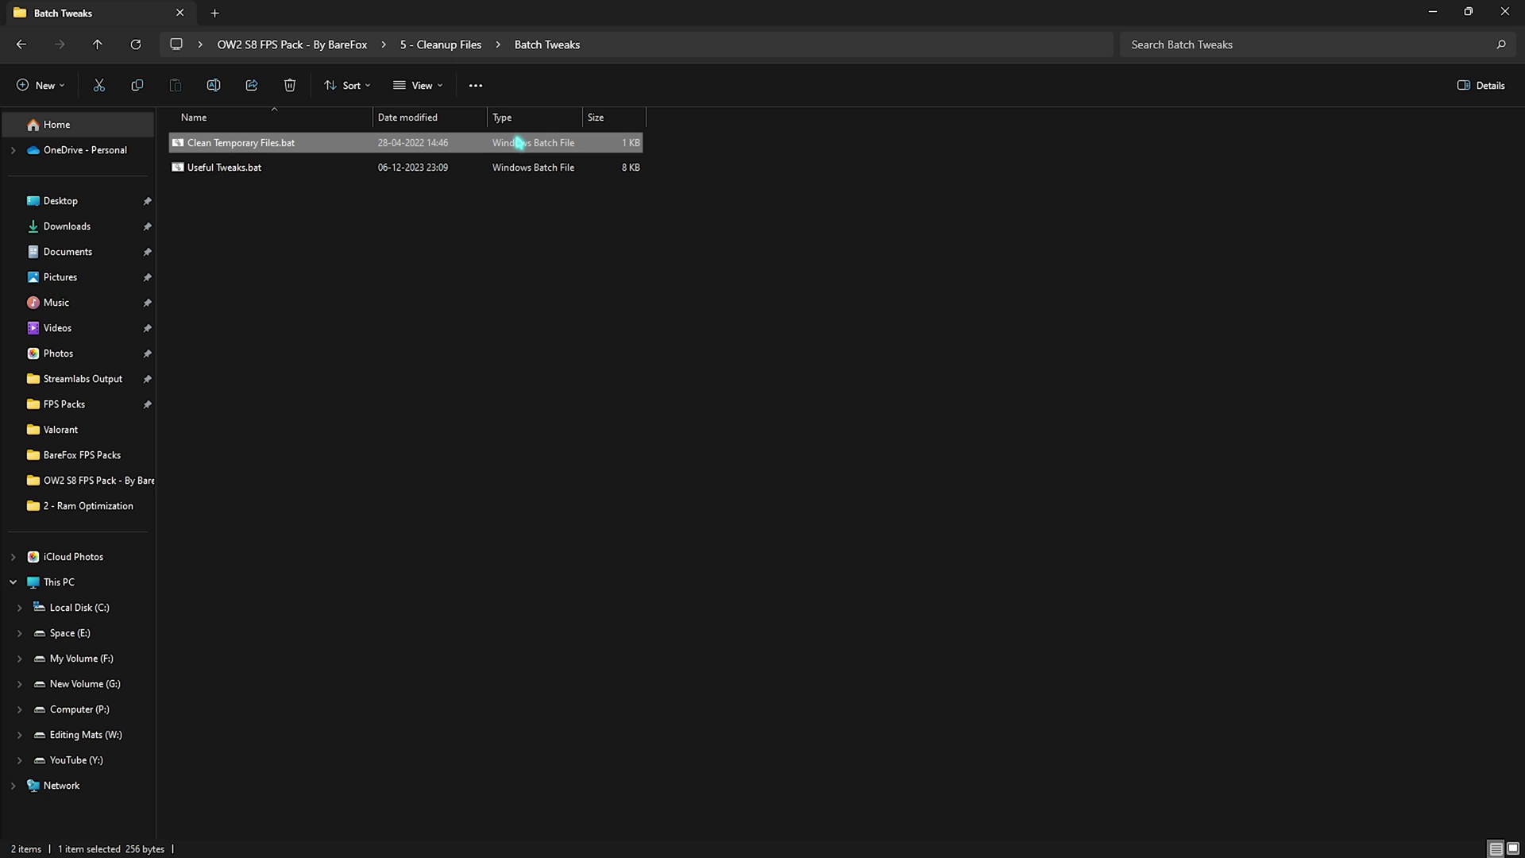
pyautogui.press('super+d')
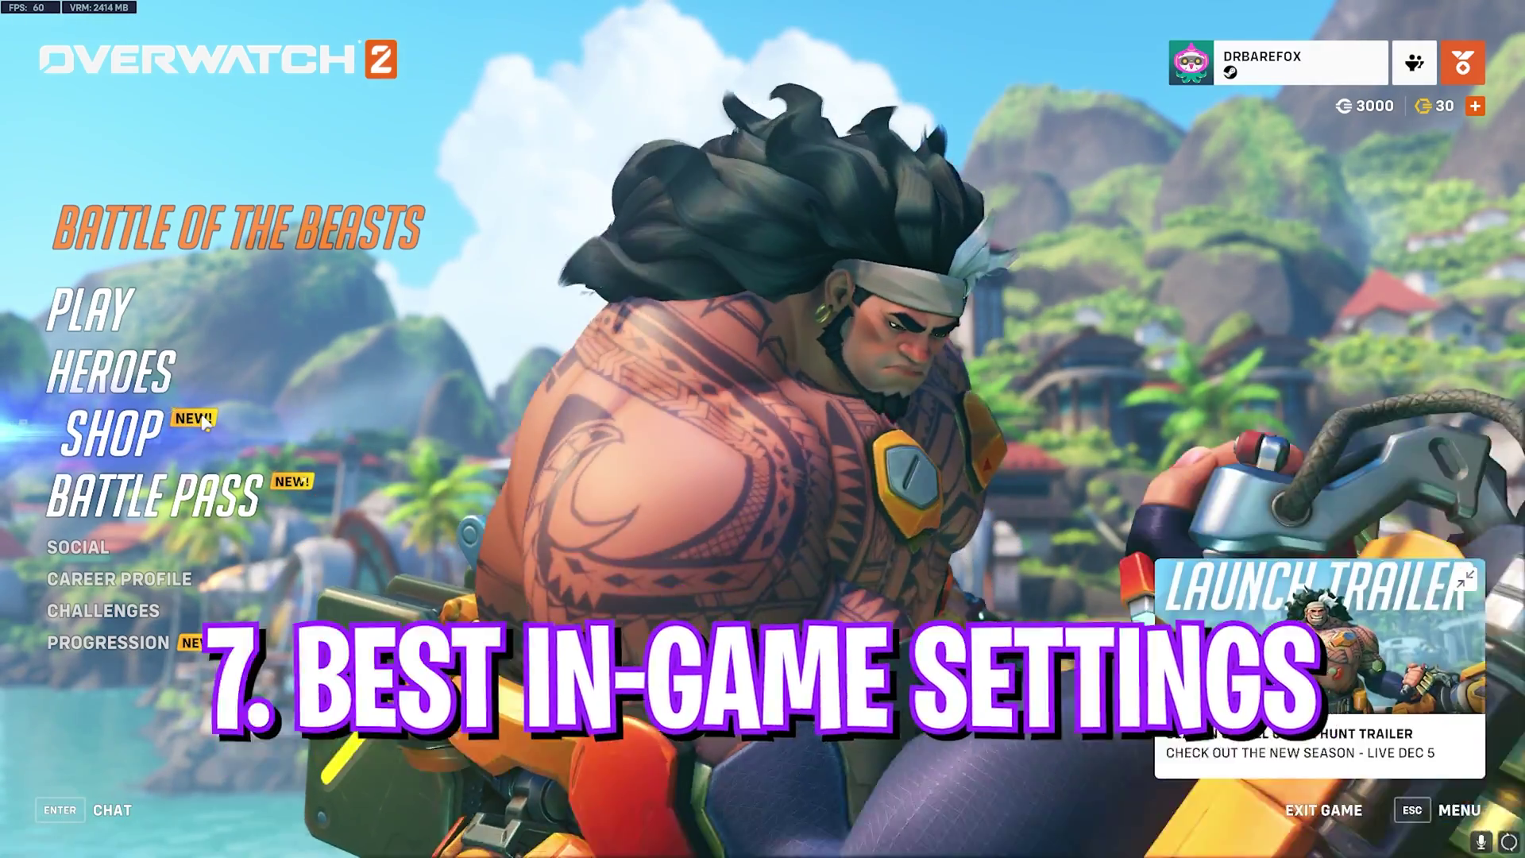
# - In the Video options, keep the display resolution at 1920 X 1080 (240)
pyautogui.press('Escape')
pyautogui.click(766, 437)
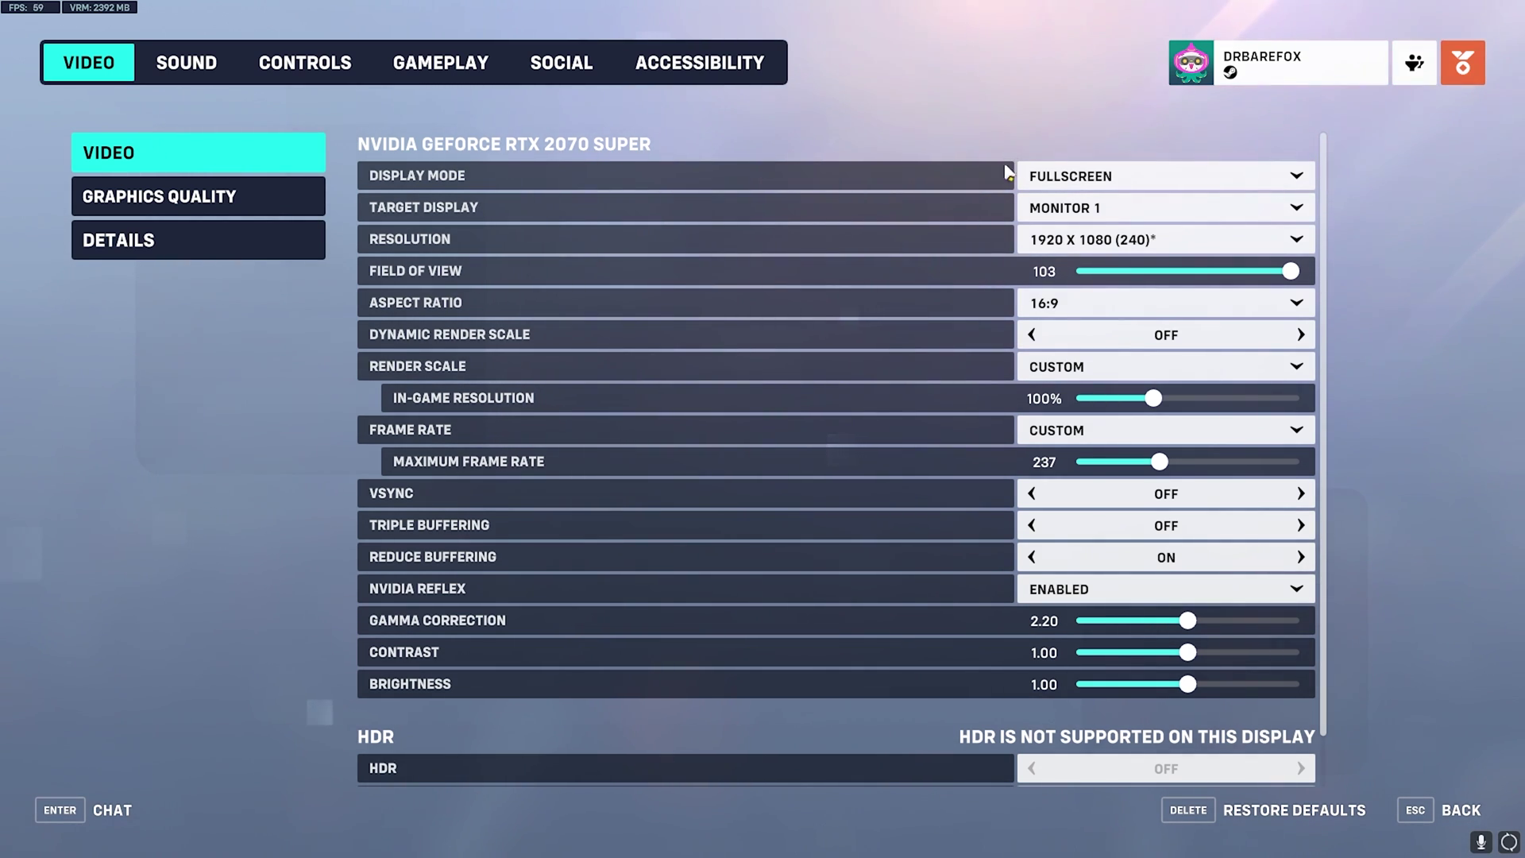
pyautogui.click(1094, 240)
pyautogui.click(1143, 554)
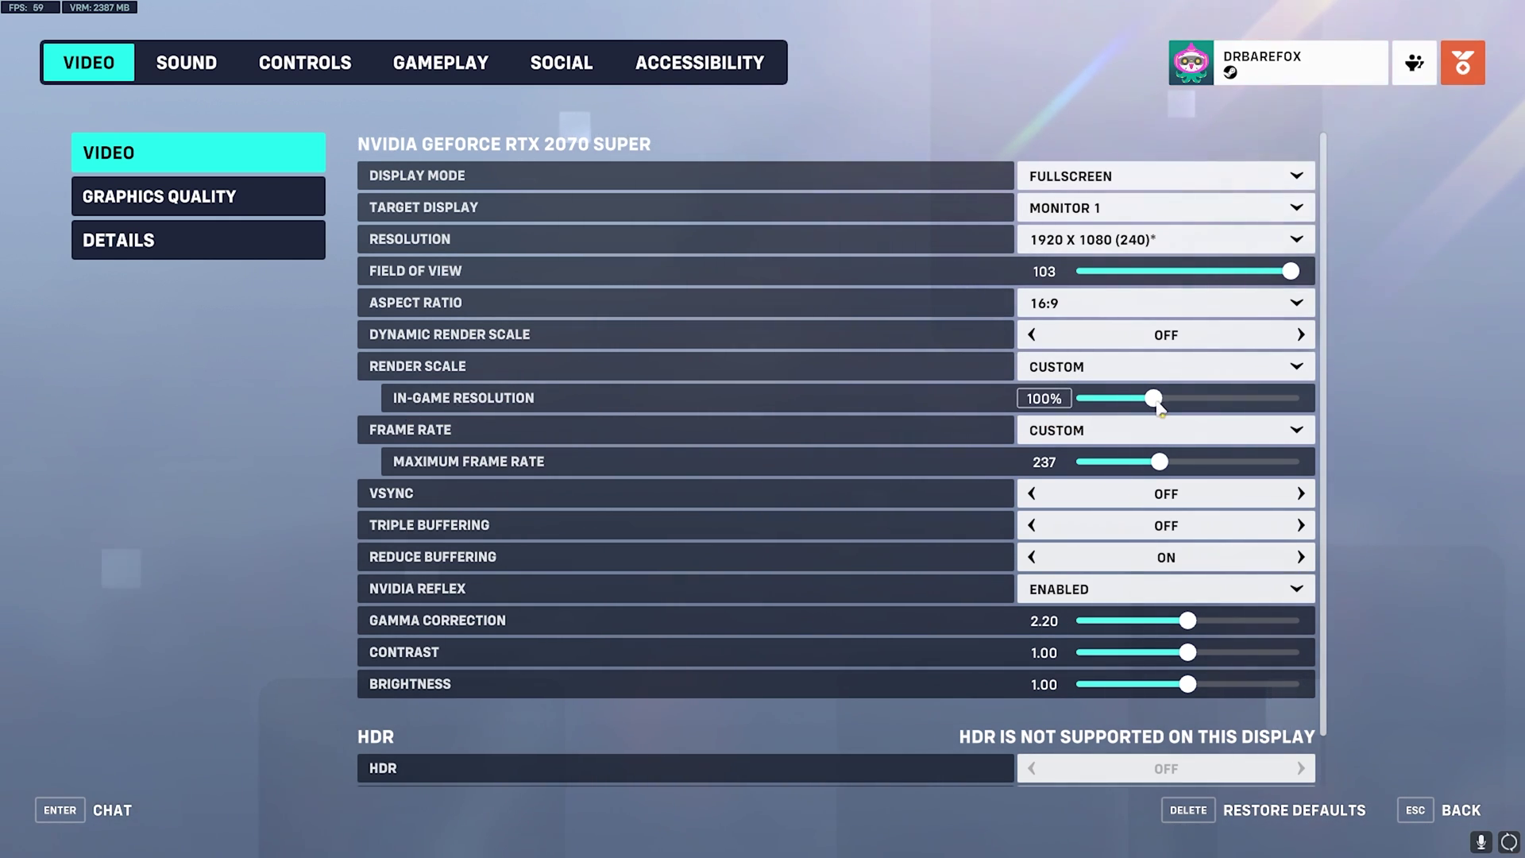
# - Set the in-game resolution to 90% and NVIDIA Reflex to Enabled + Boost
pyautogui.moveTo(1154, 398); pyautogui.dragTo(1139, 400)
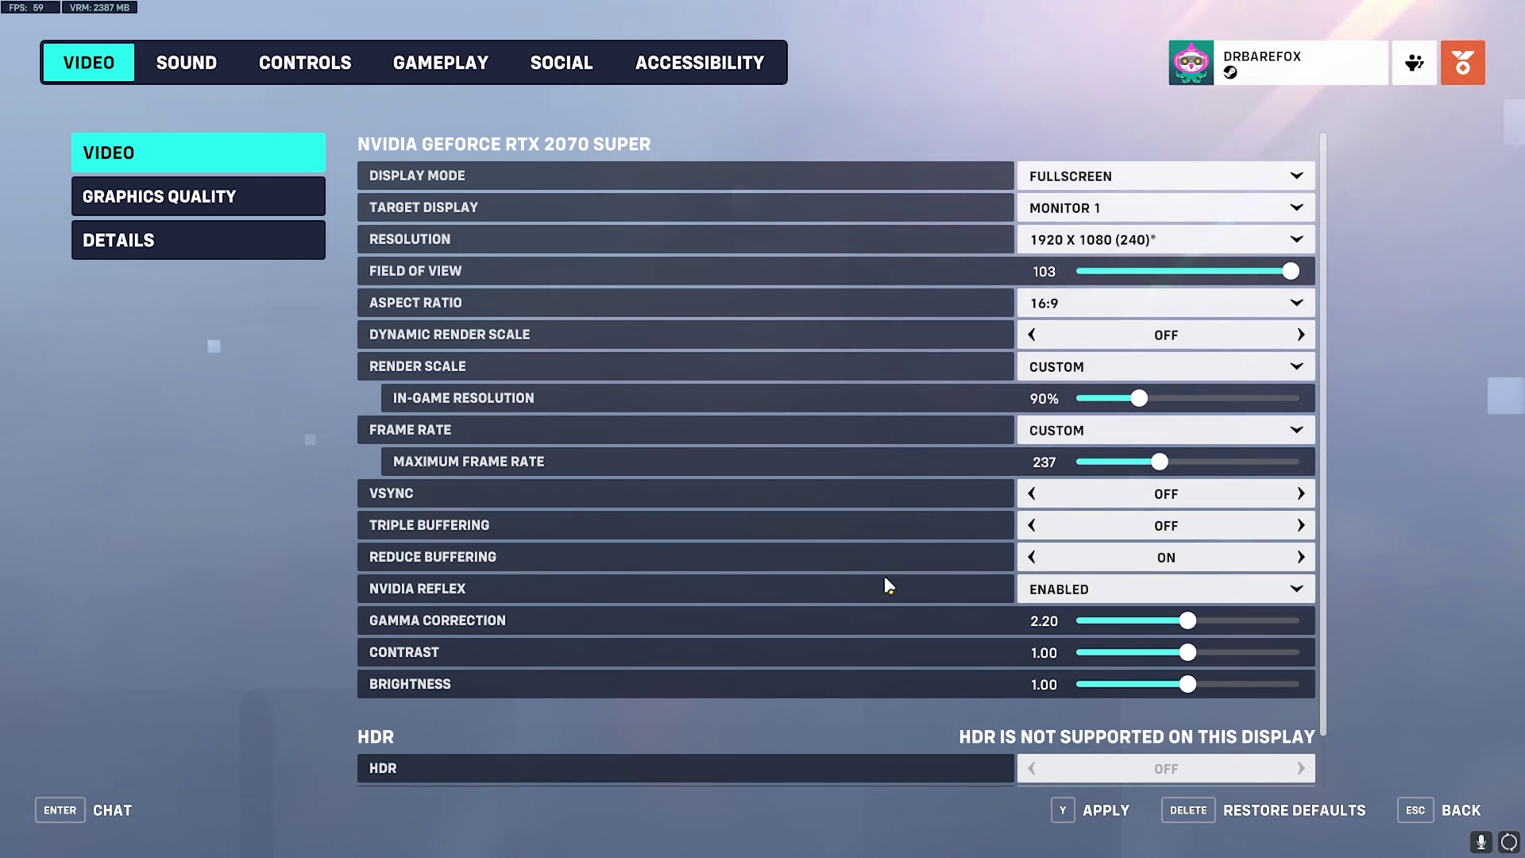
pyautogui.click(1159, 589)
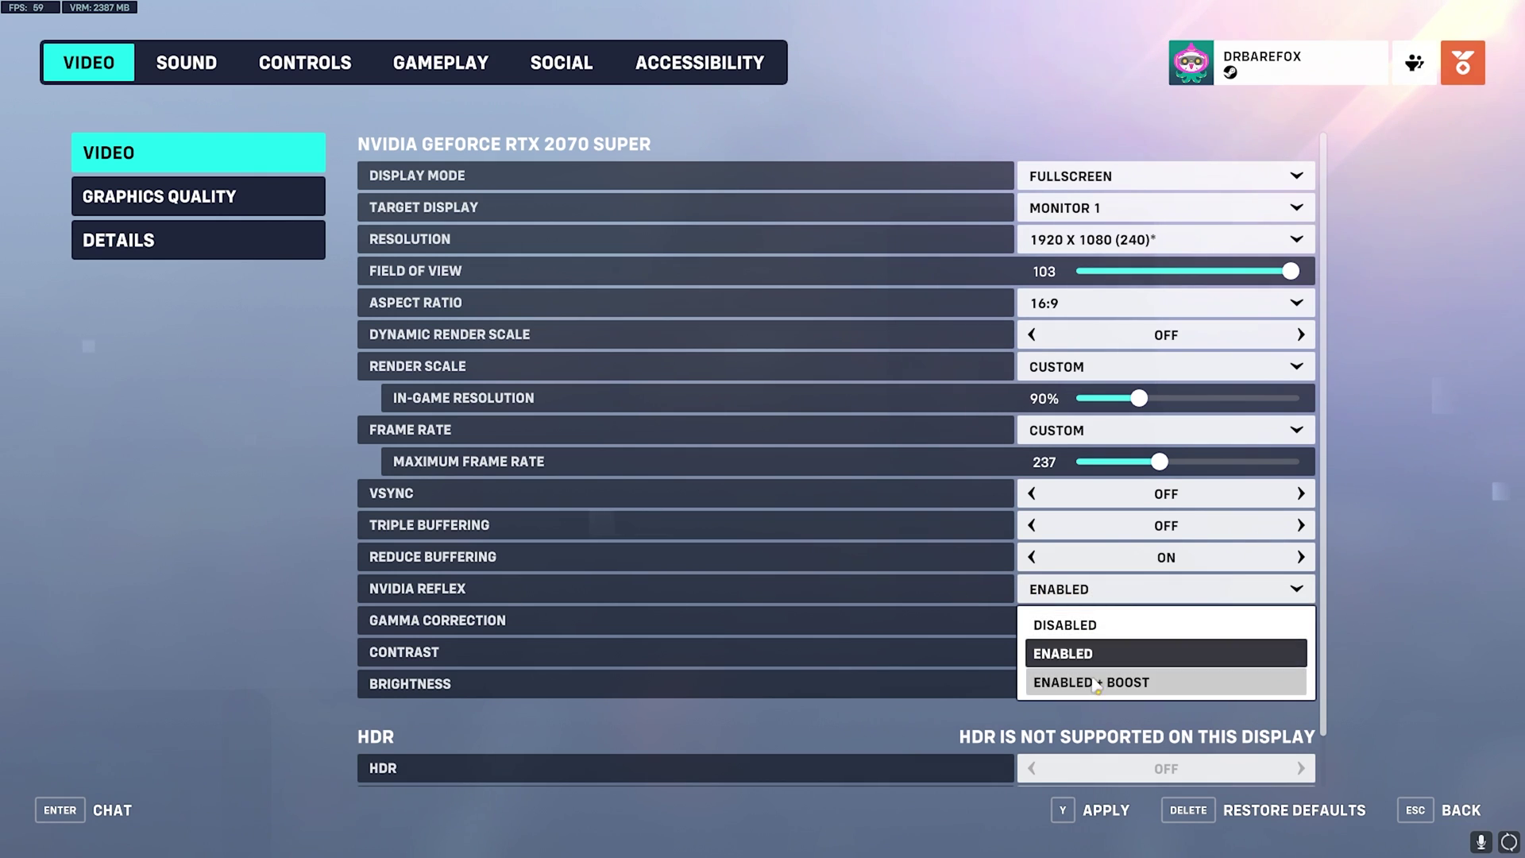
pyautogui.click(1112, 681)
pyautogui.scroll(-1, 724, 618)
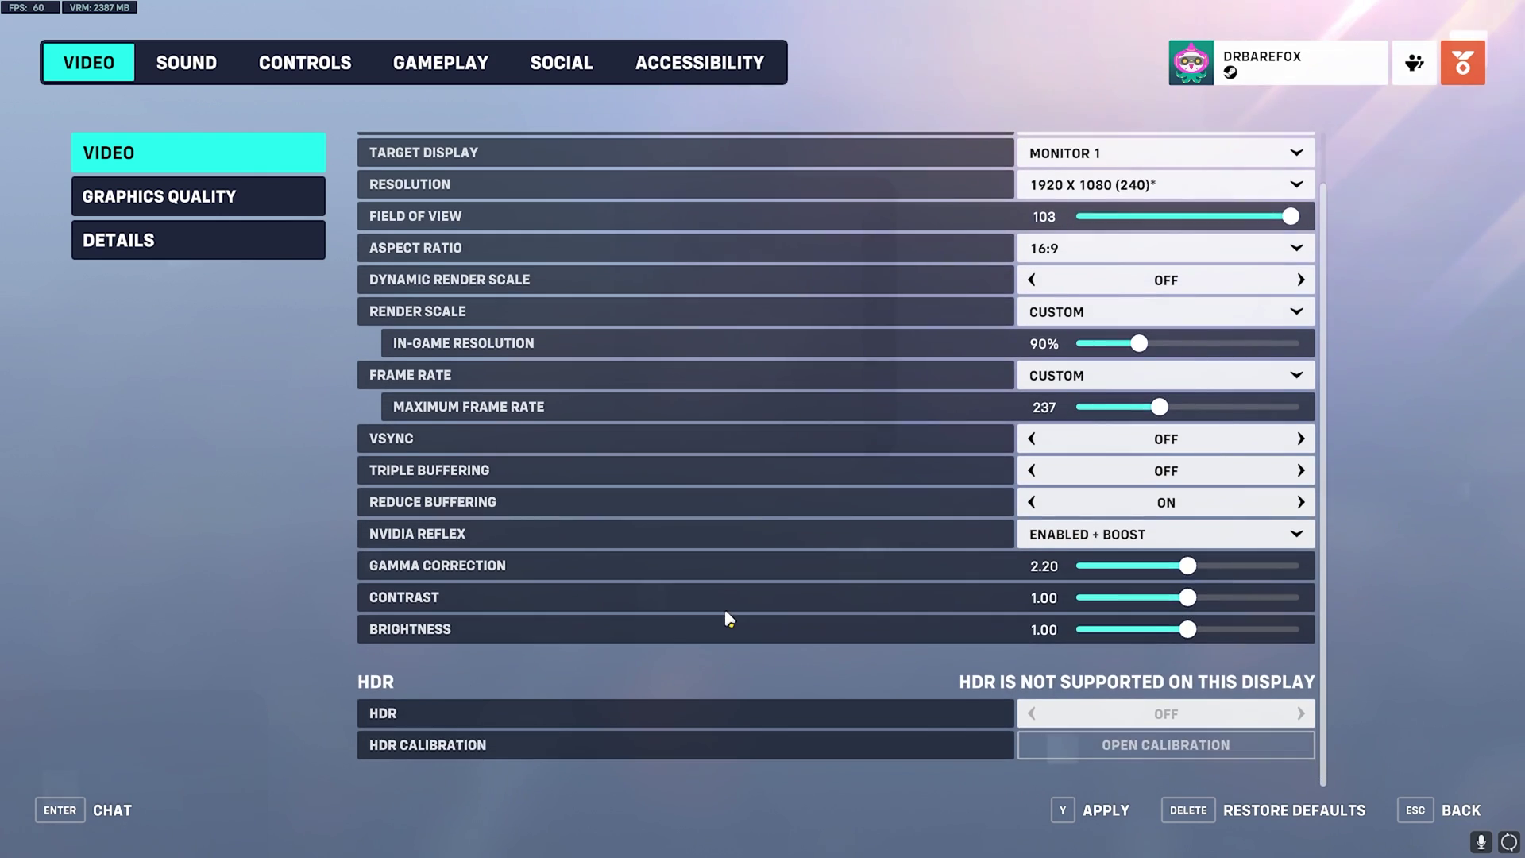
pyautogui.scroll(1, 724, 616)
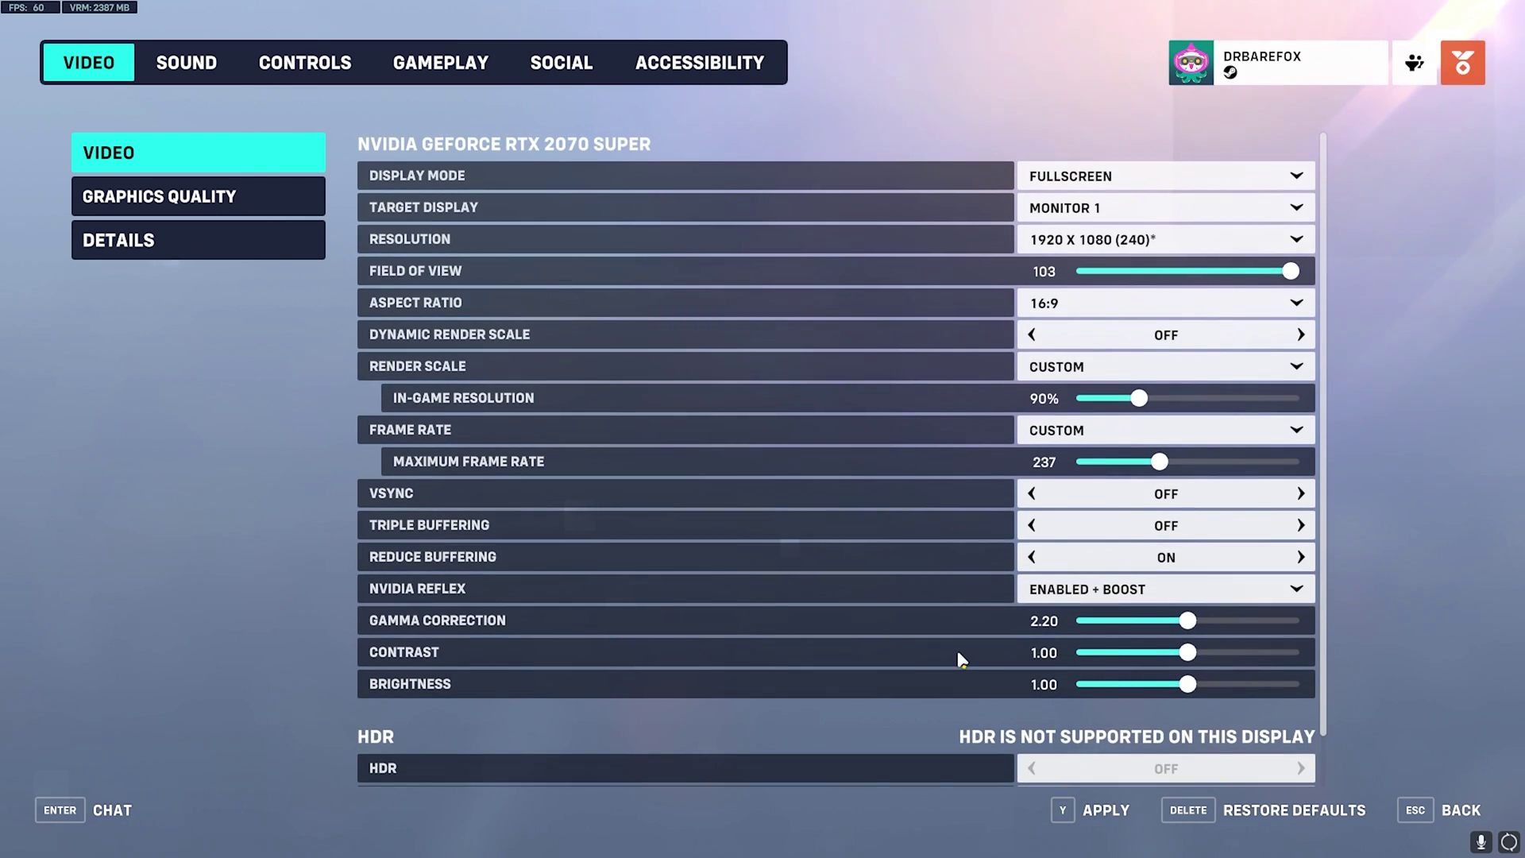
# - Choose the Low preset from the Graphics Quality dropdown in the graphics settings
pyautogui.click(161, 190)
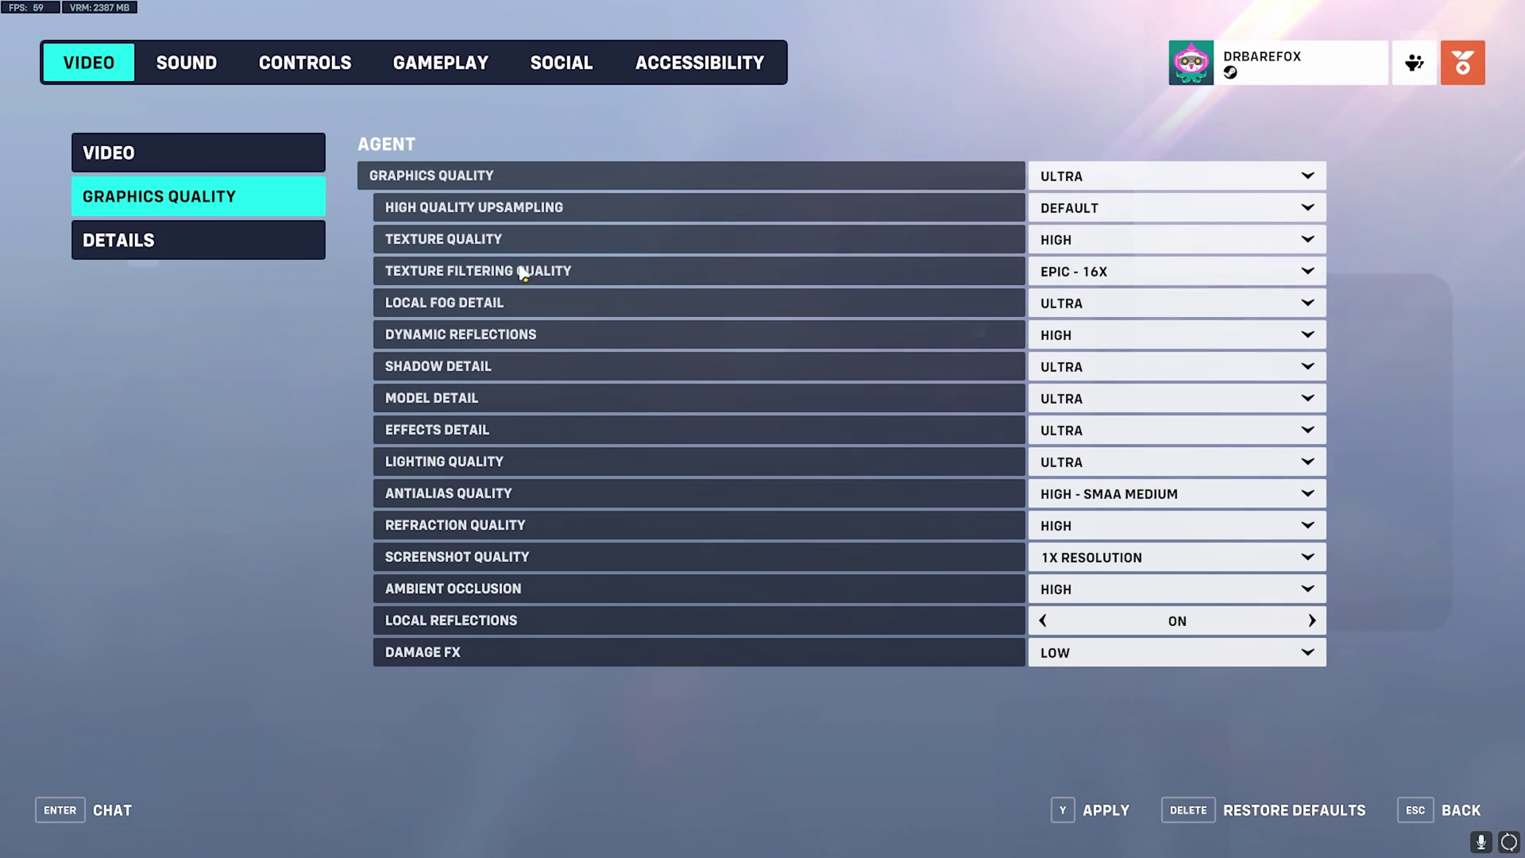
pyautogui.click(1043, 186)
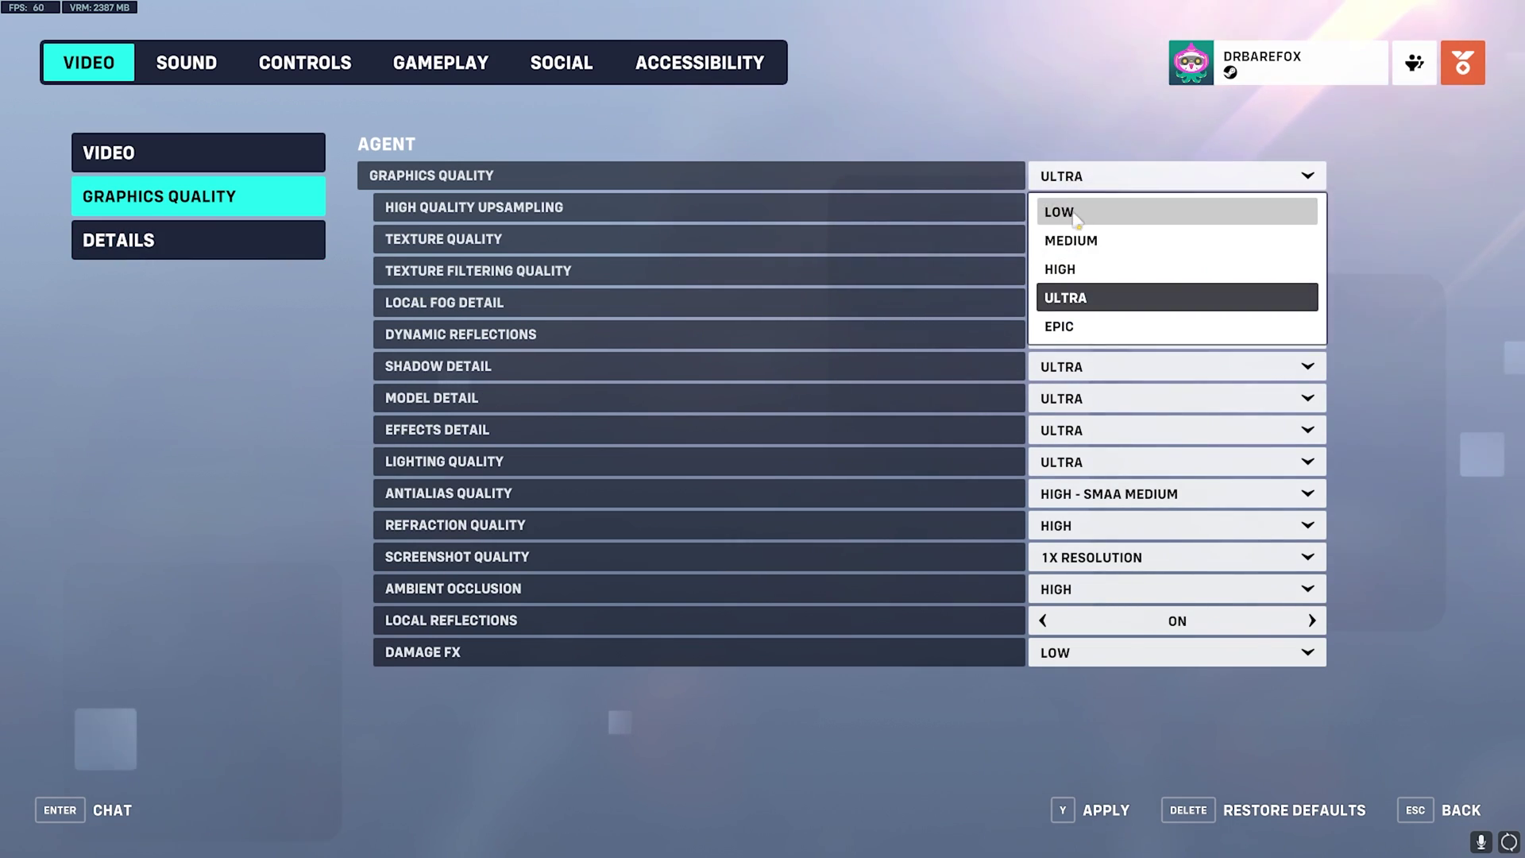
pyautogui.click(1074, 215)
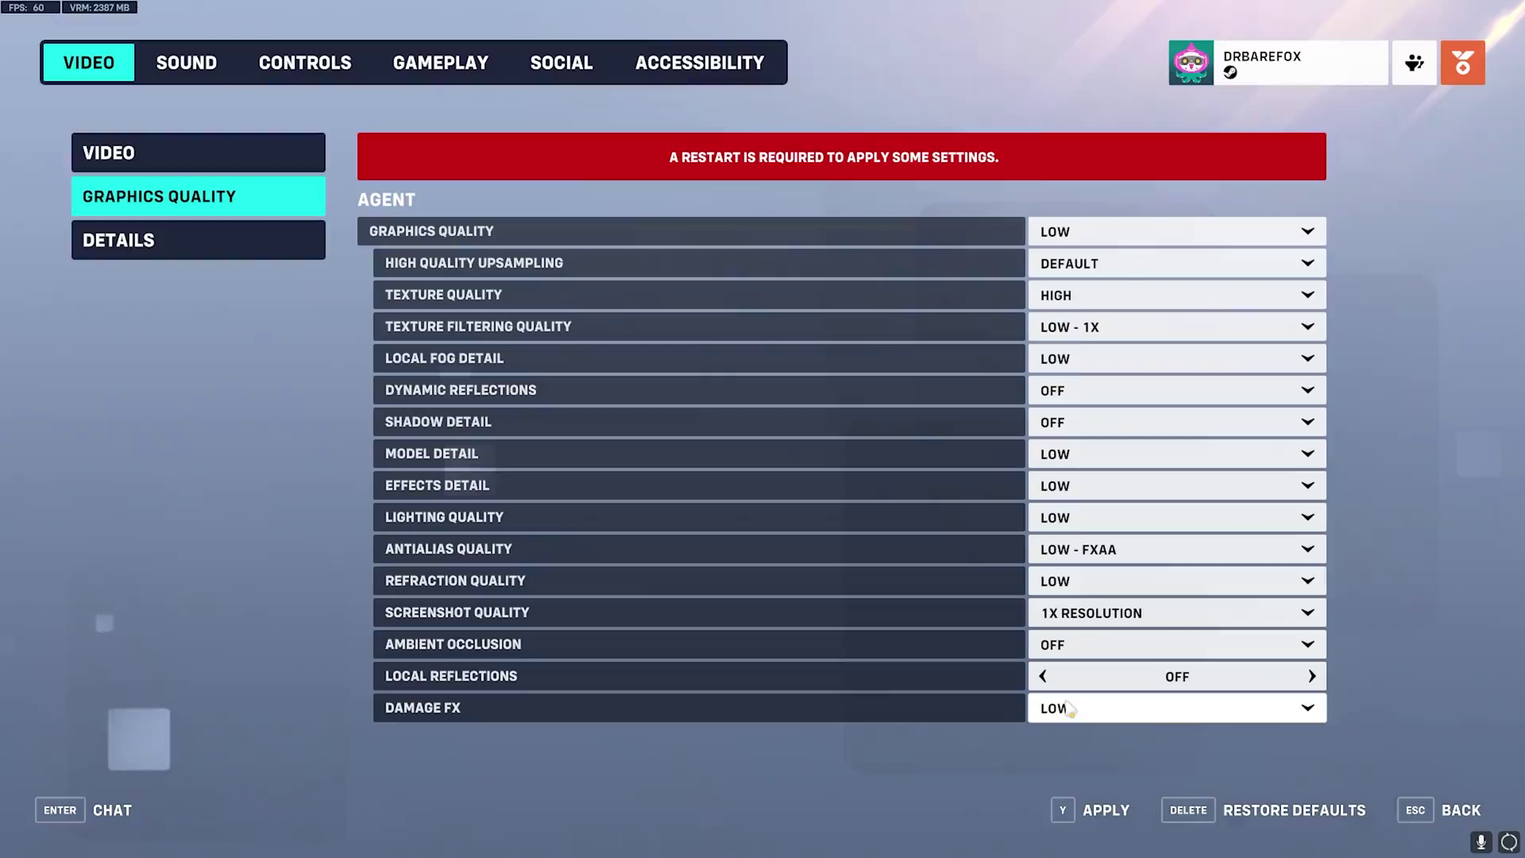